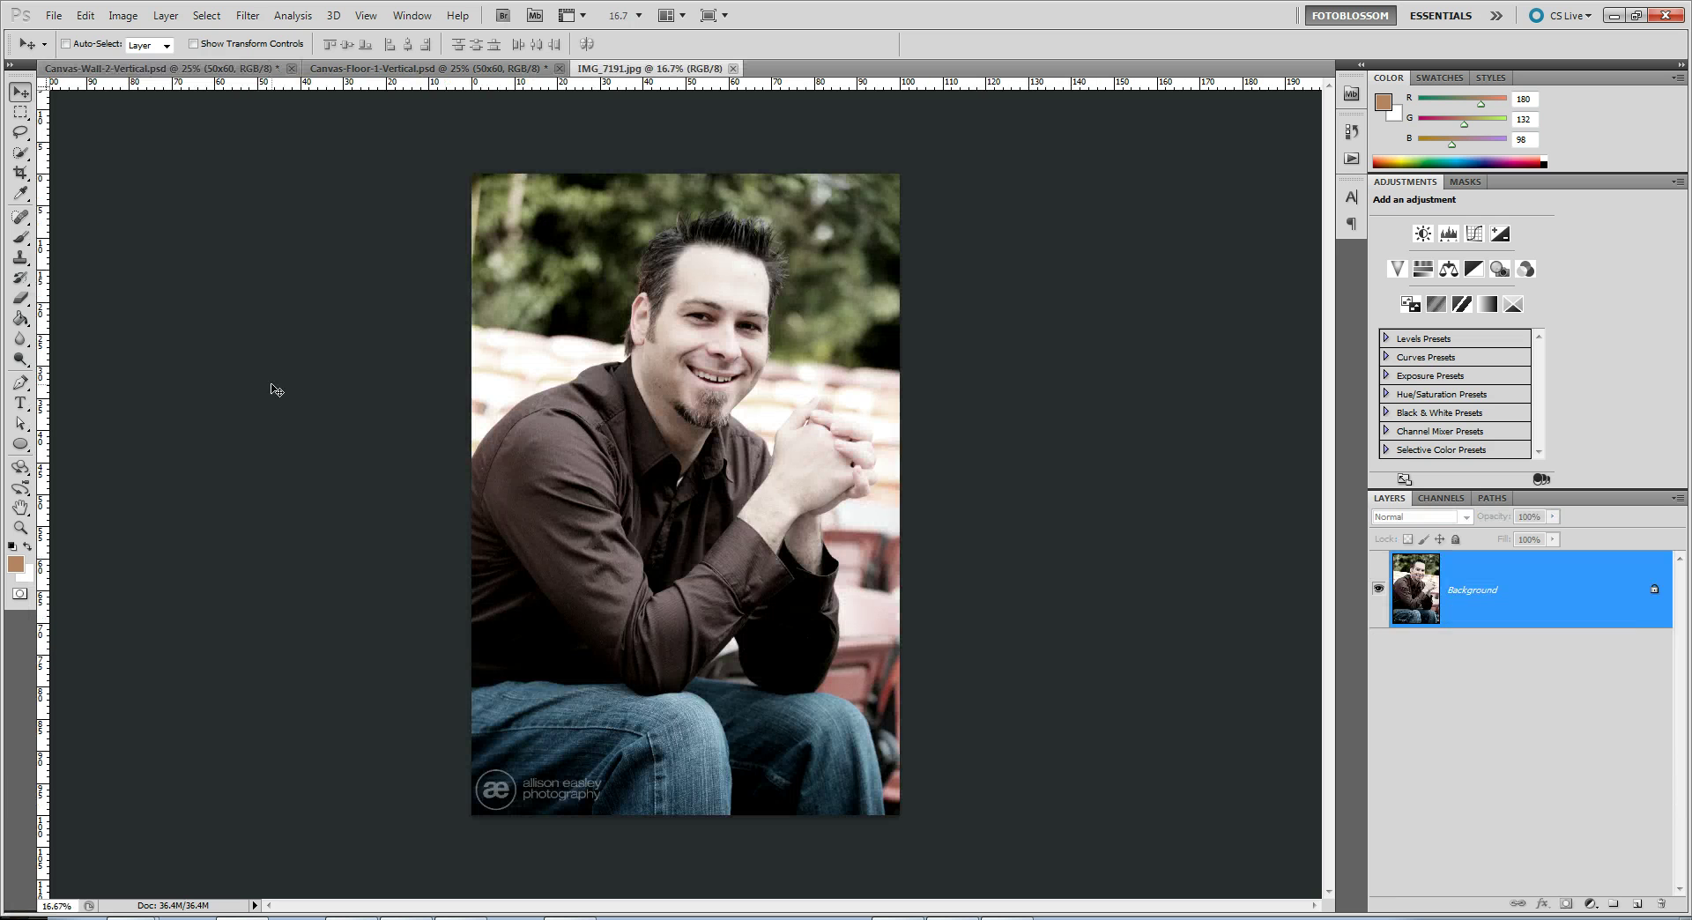
Select the entire IMG_7191.jpg portrait photo
key("ctrl+a")
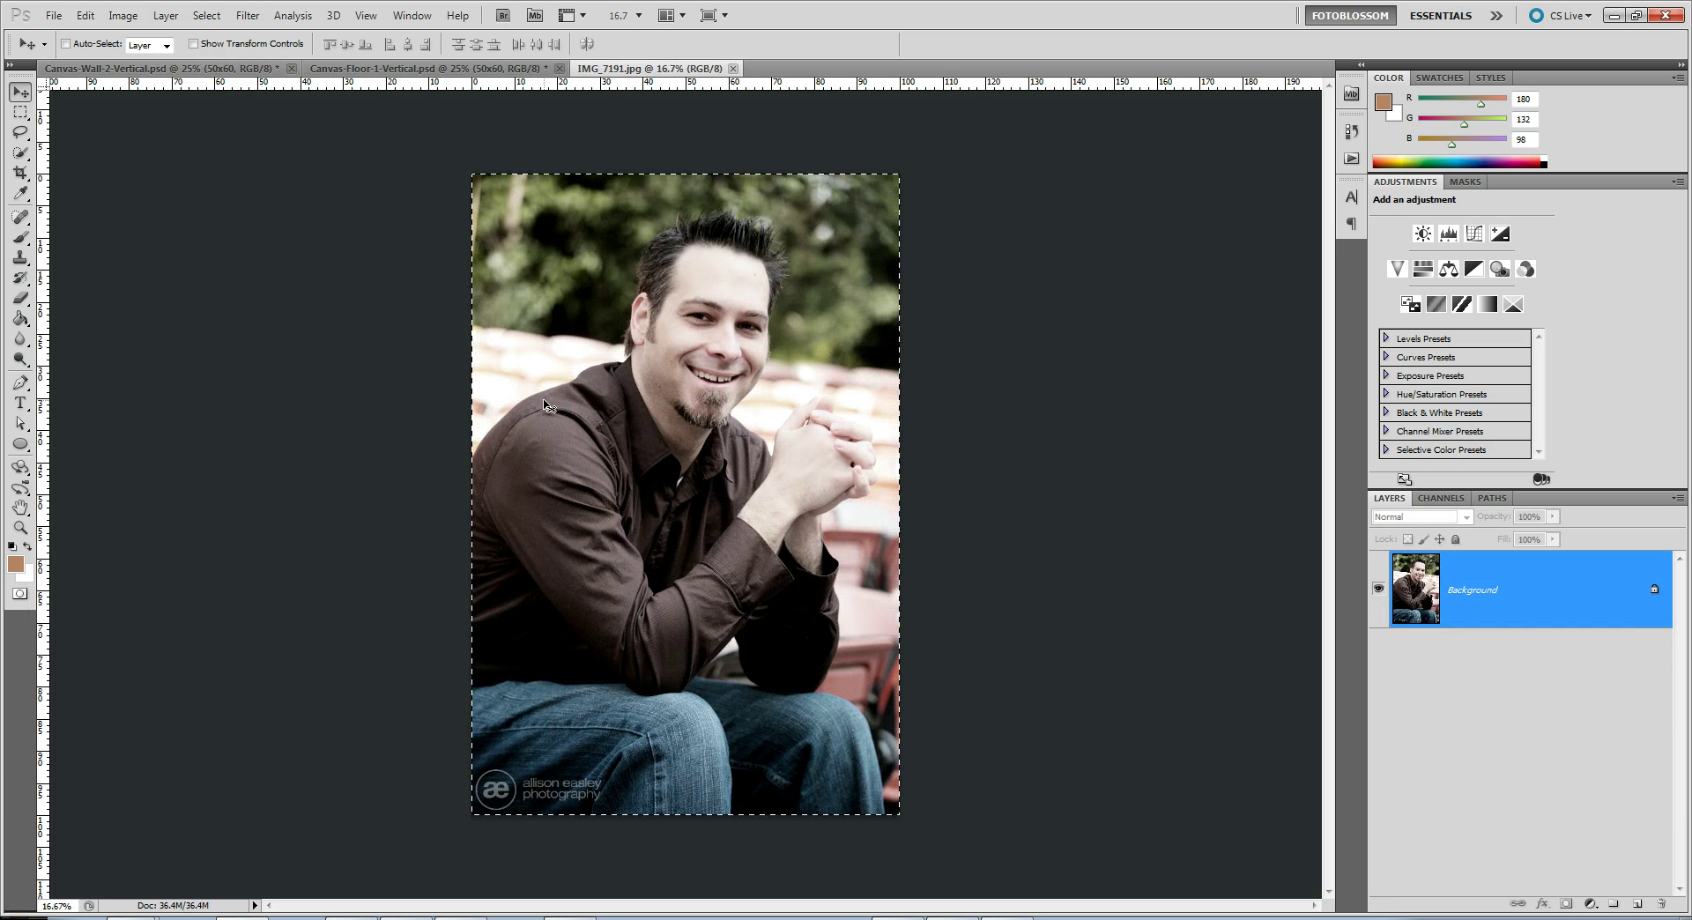
In Canvas-Wall-2-Vertical.psd, select the Your Image Here placeholder layer
left_click(221, 68)
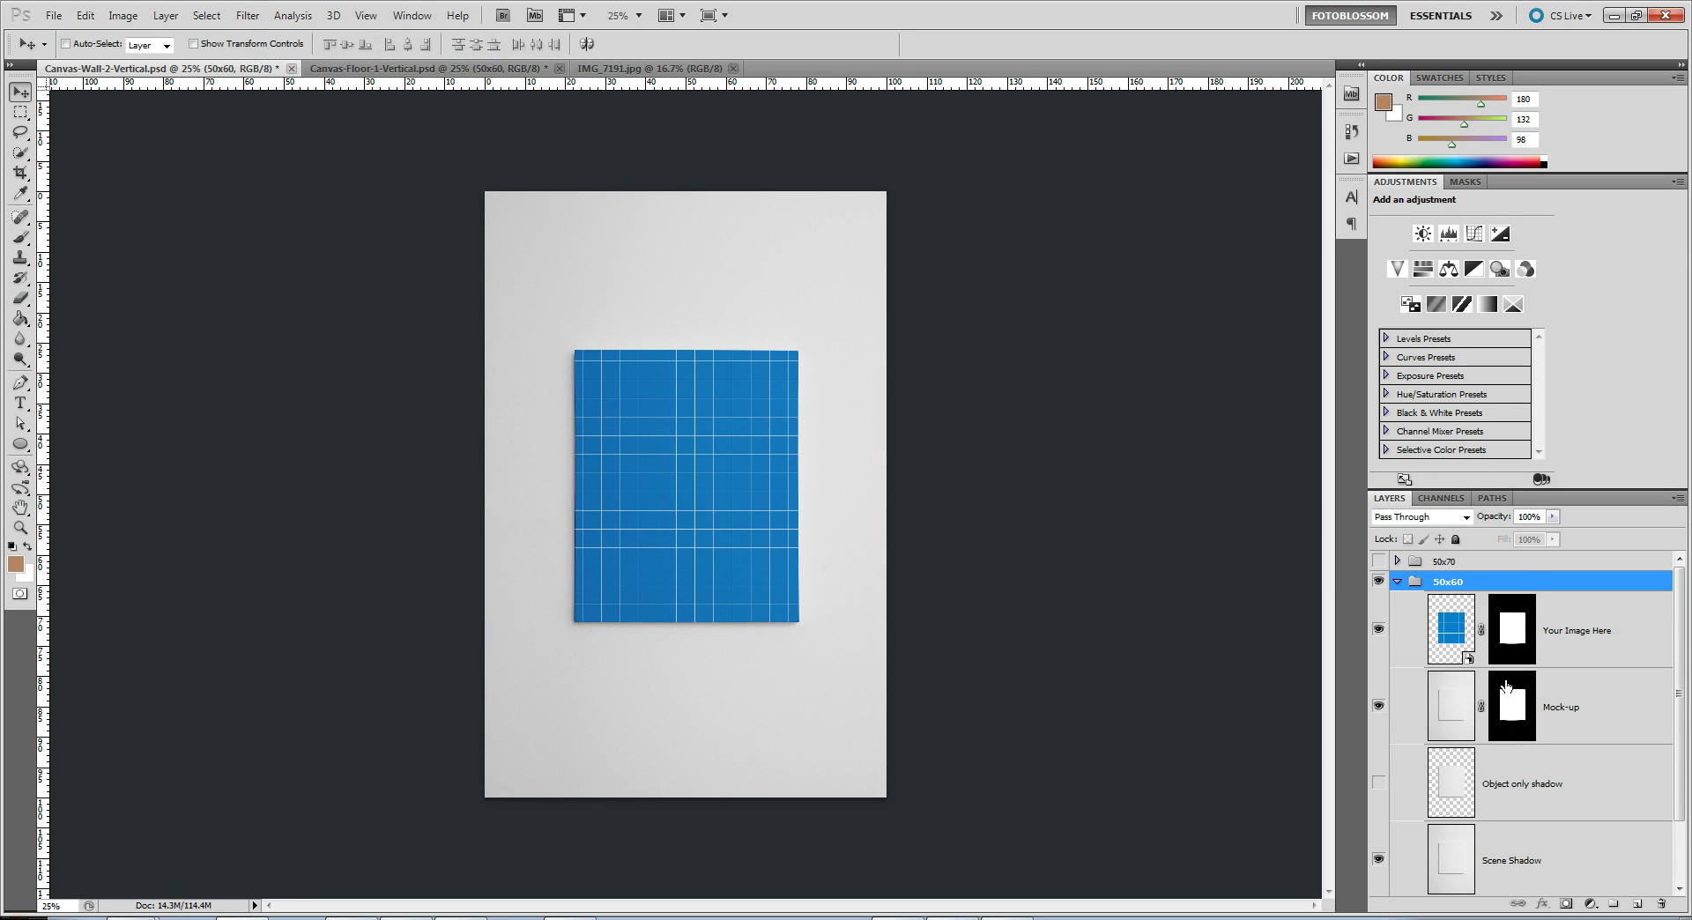
left_click(1470, 659)
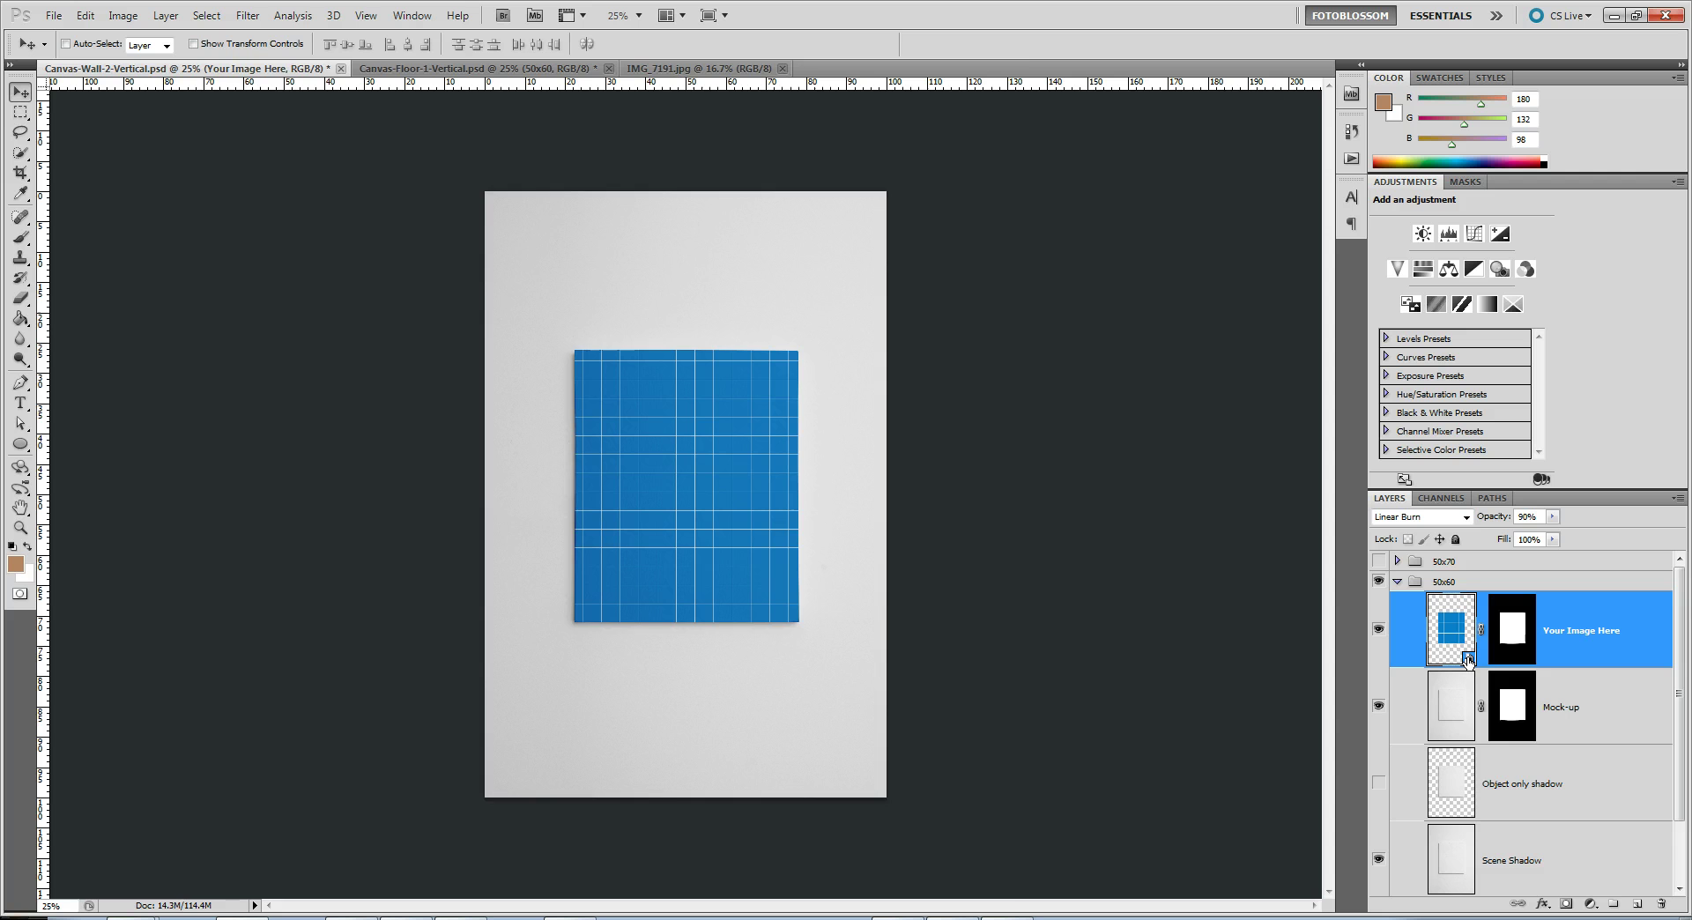
Open the Your Image Here contents, paste the portrait, and try a transform that gets cancelled
double_click(1467, 659)
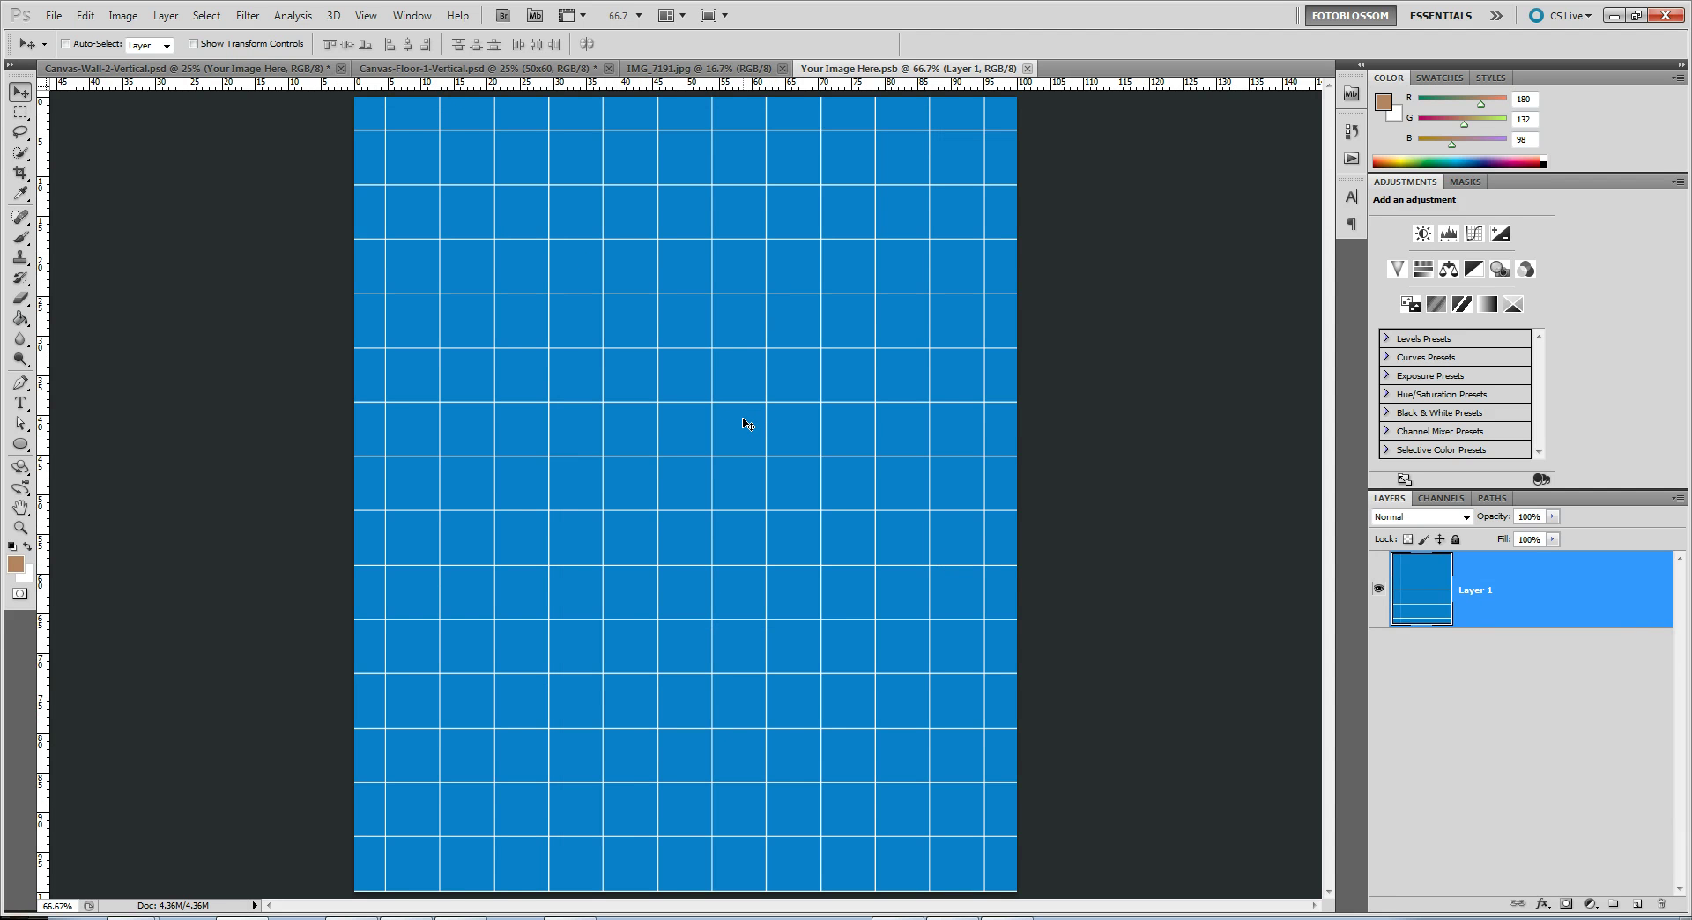
key("ctrl+v")
key("ctrl+minus")
key("ctrl+minus")
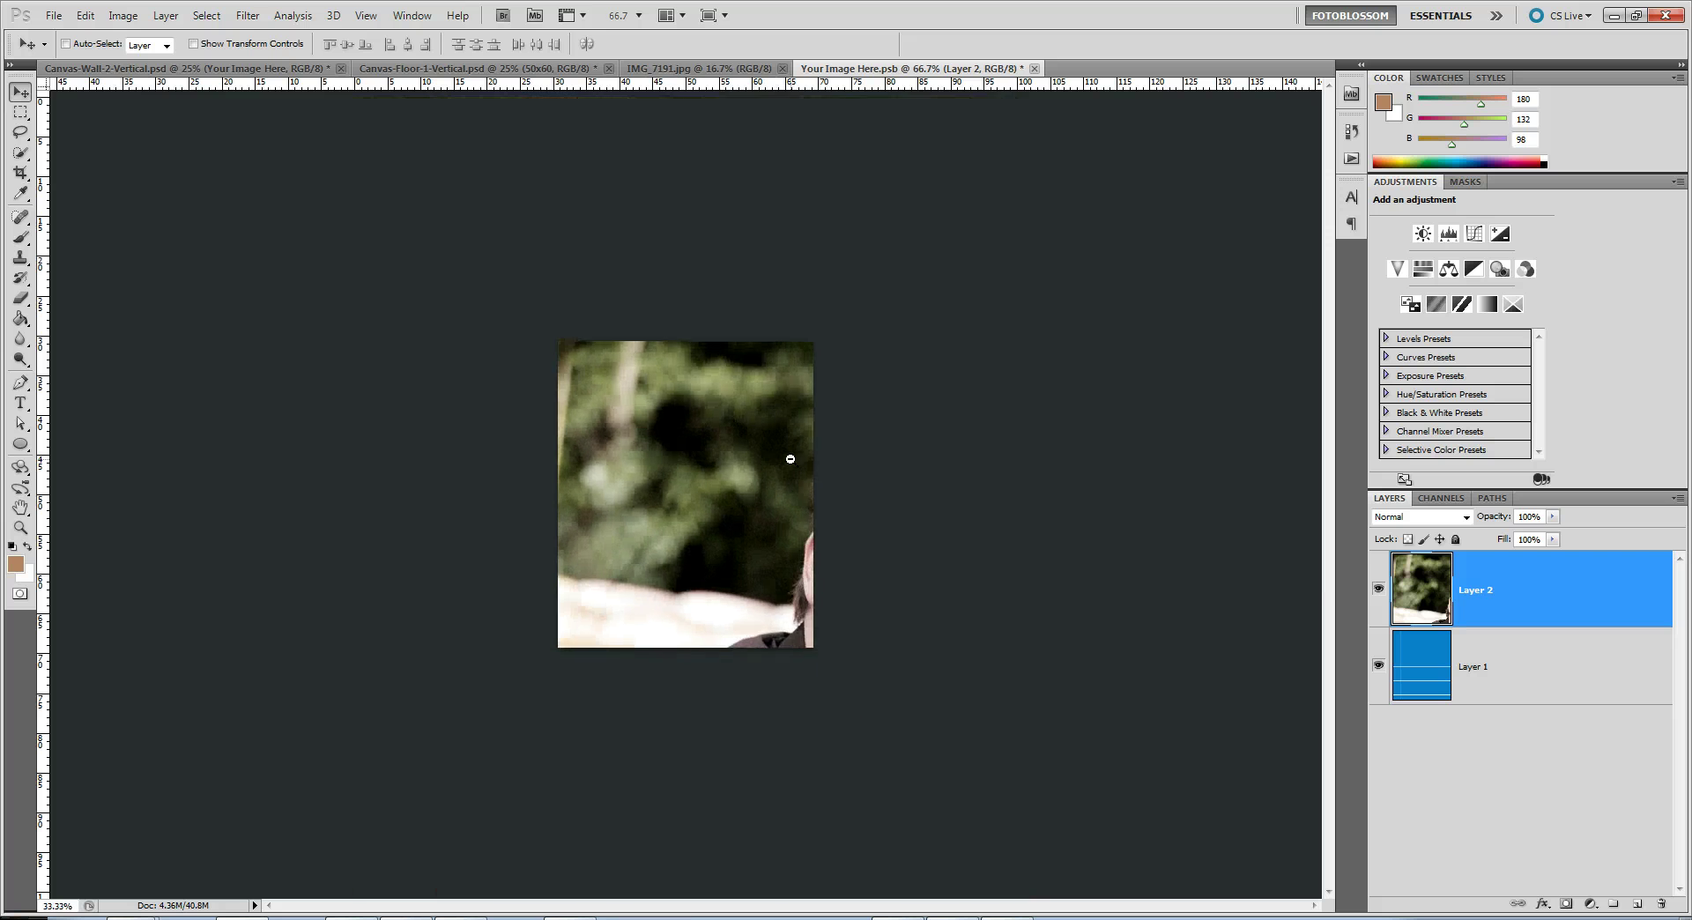
key("ctrl+t")
key("ctrl+minus")
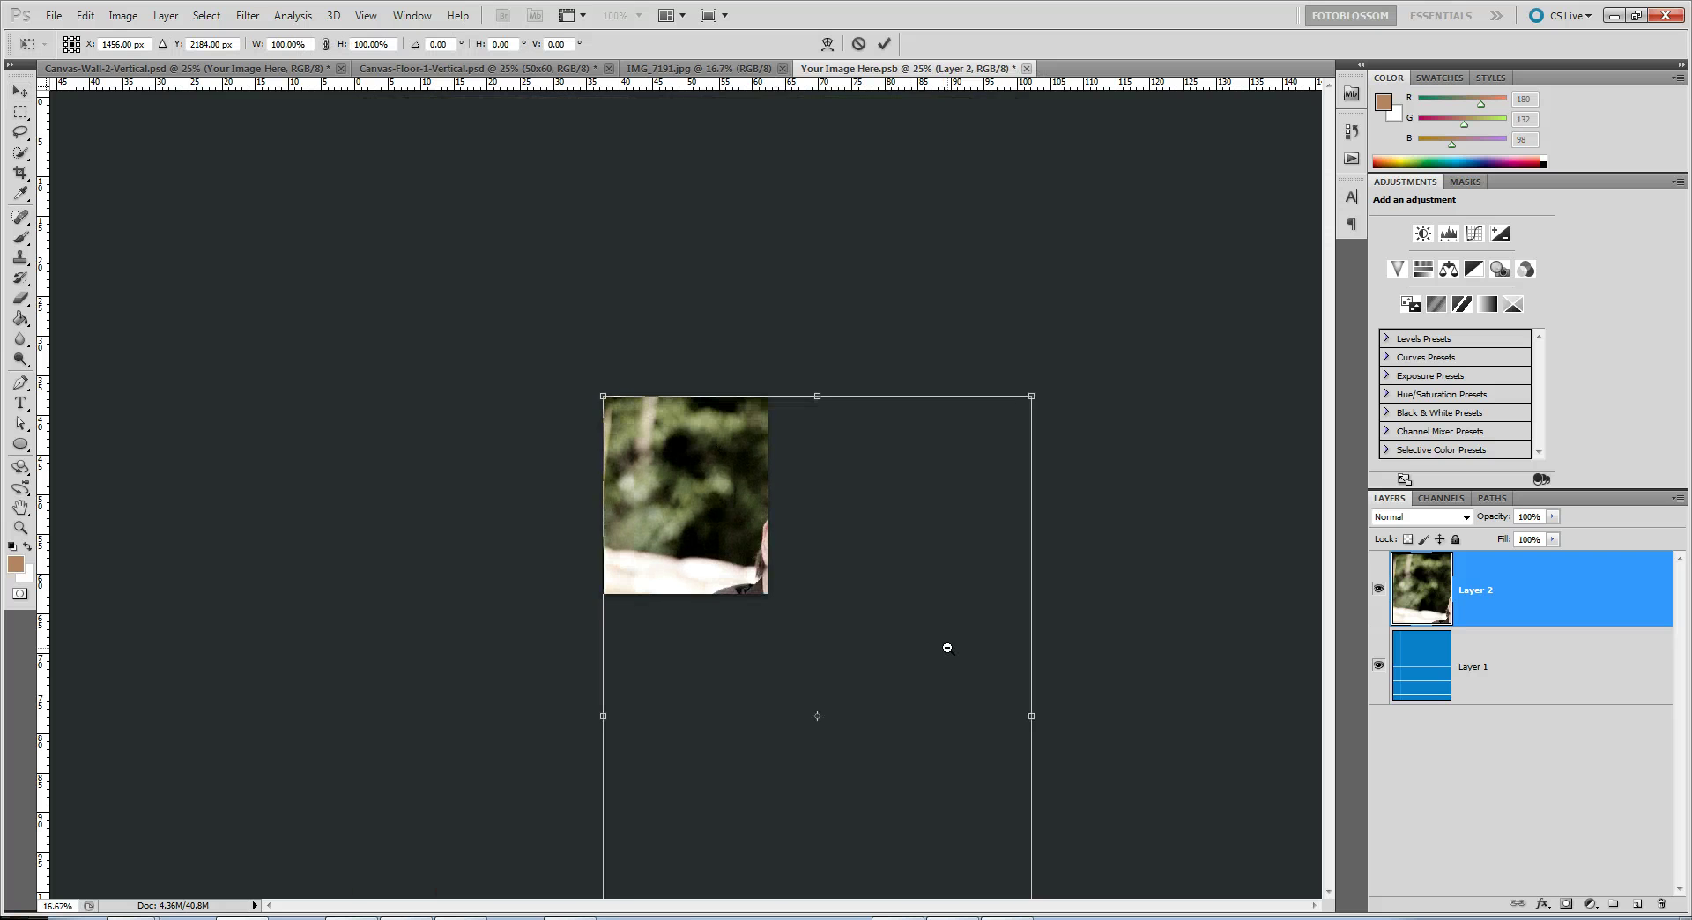
key("ctrl+minus")
key("ctrl+minus")
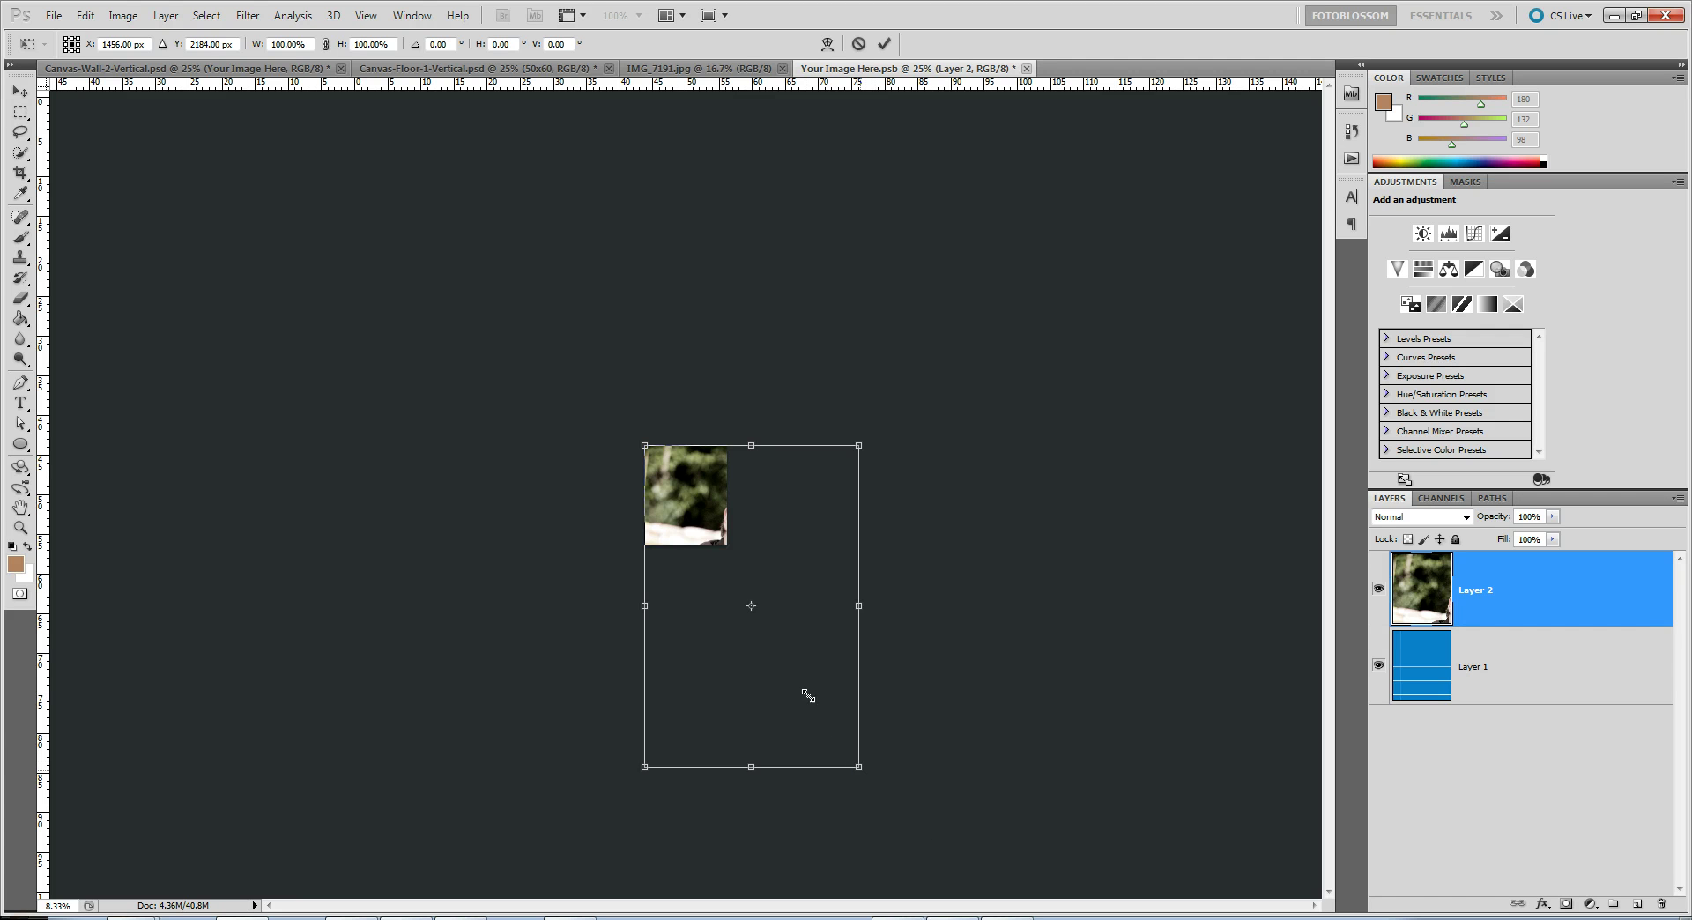
left_click_drag(808, 697, 808, 692)
left_click_drag(854, 766, 712, 585)
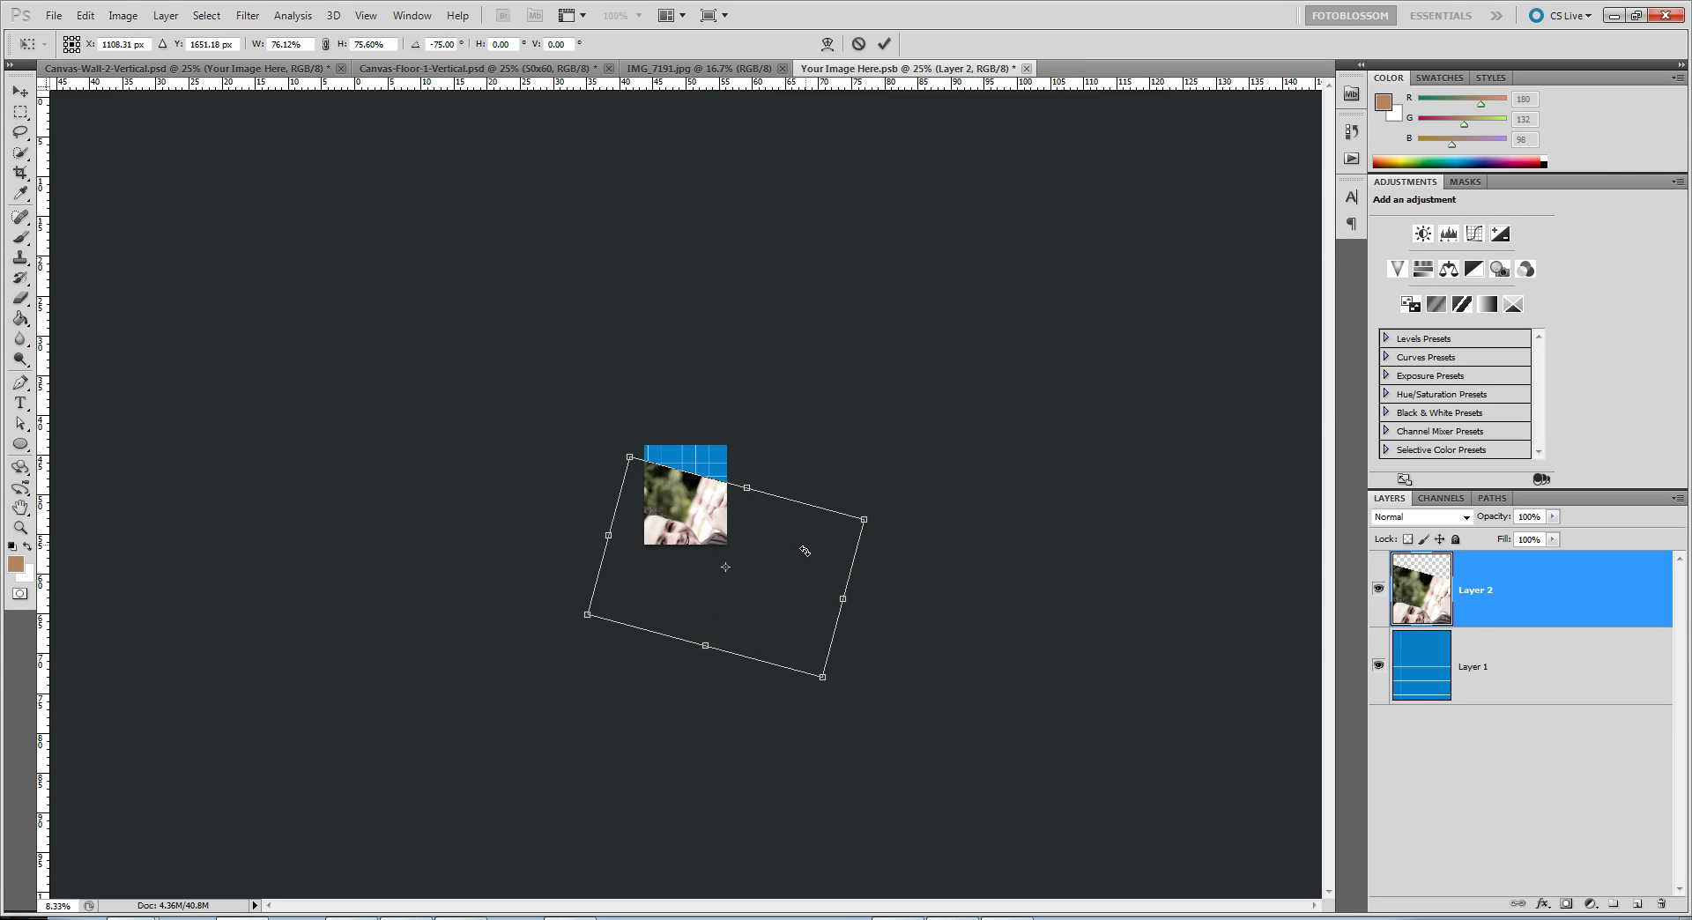
key("ctrl+z")
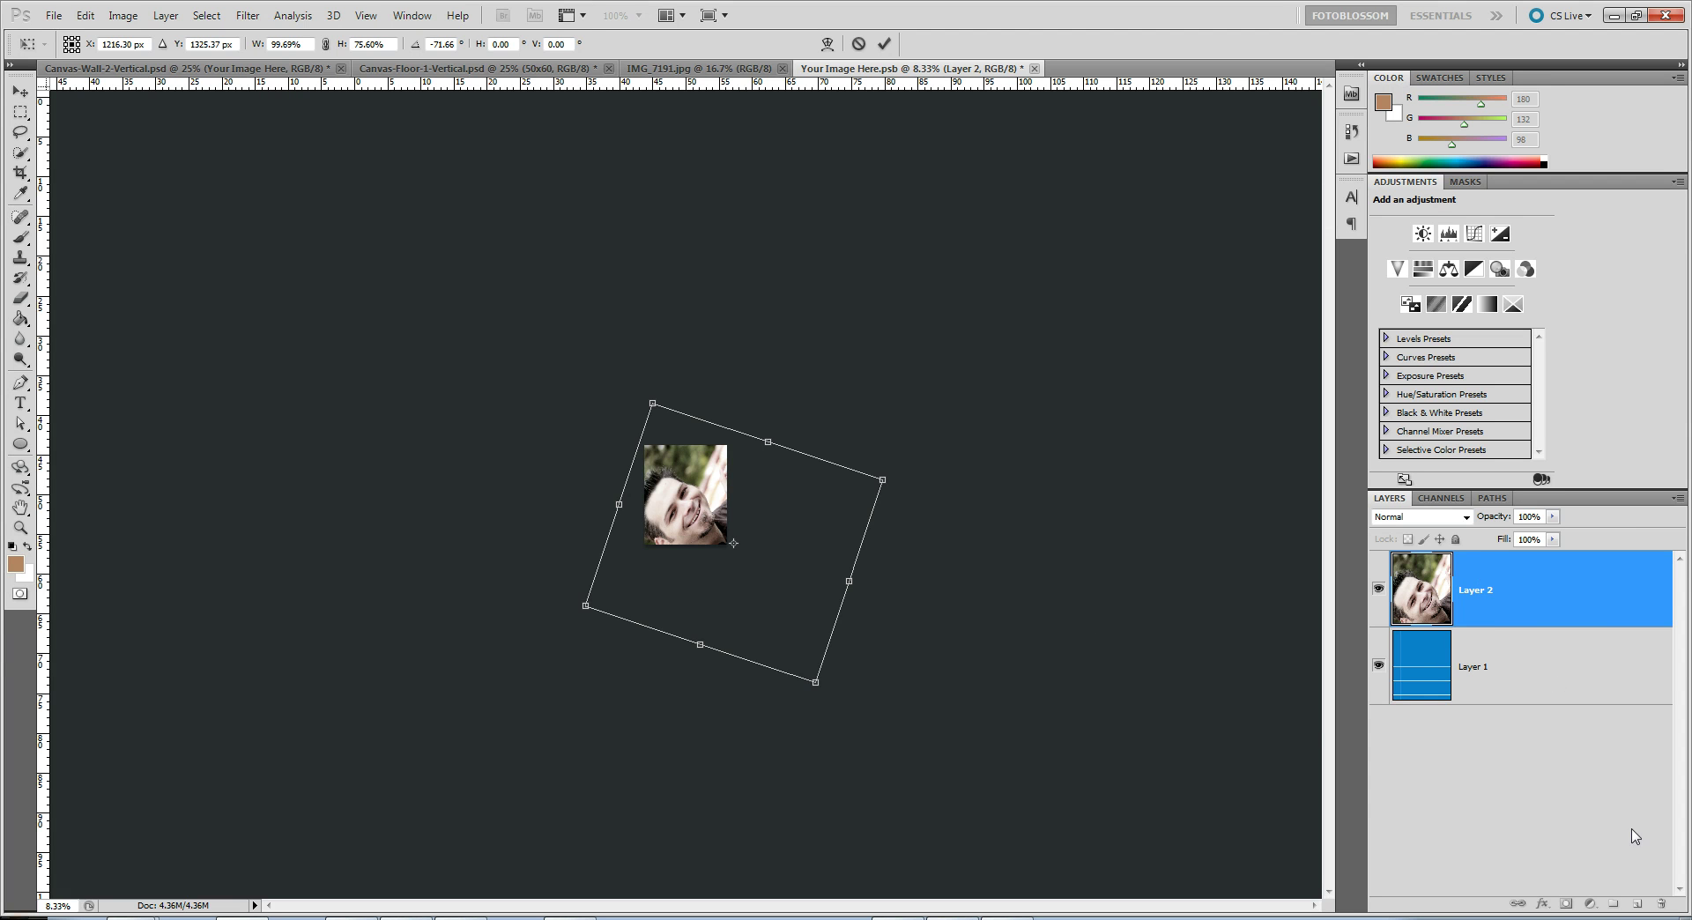
key("Escape")
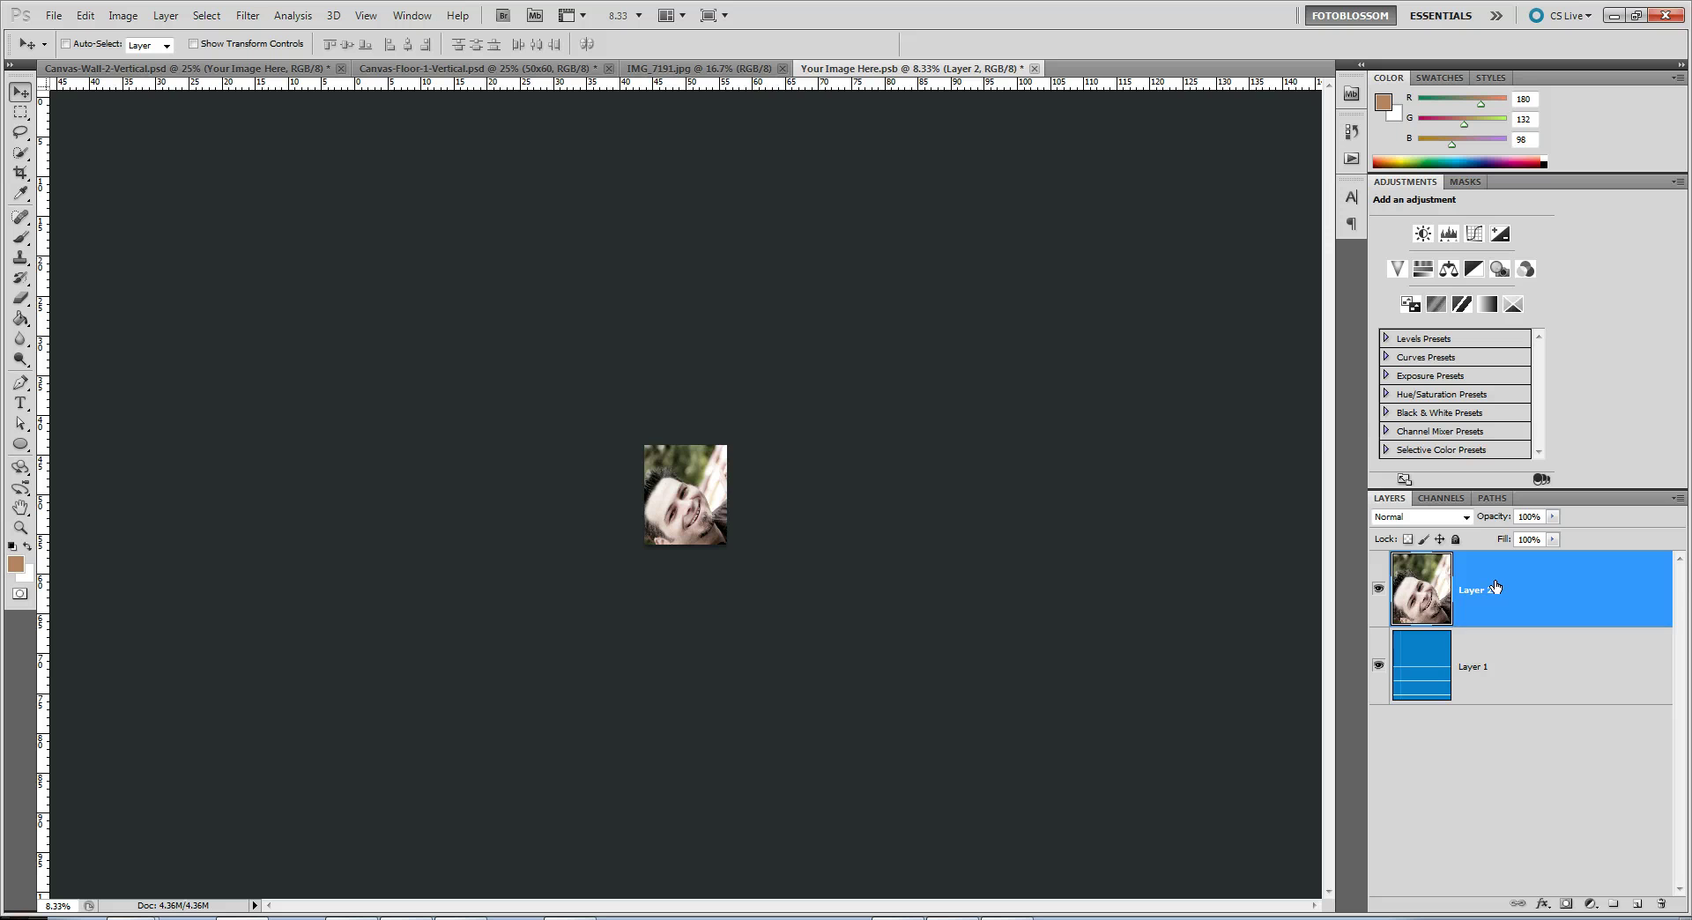
Scale the pasted portrait Layer 2 down to about 40% and save Your Image Here.psb
left_click_drag(1497, 587, 1659, 905)
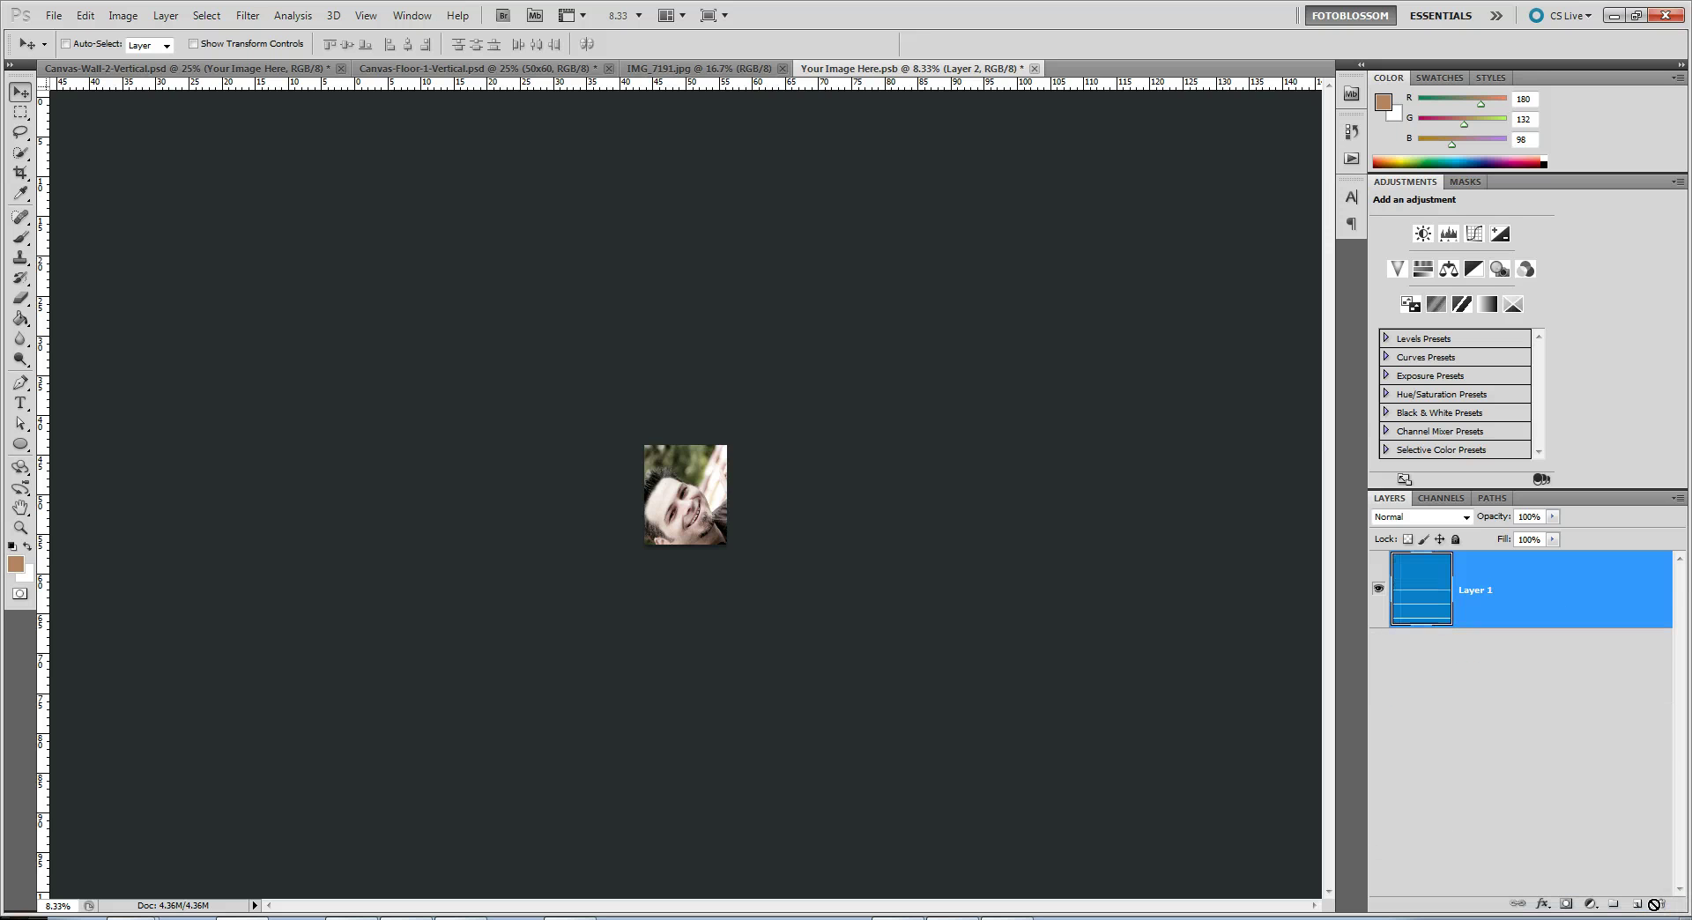
key("ctrl+z")
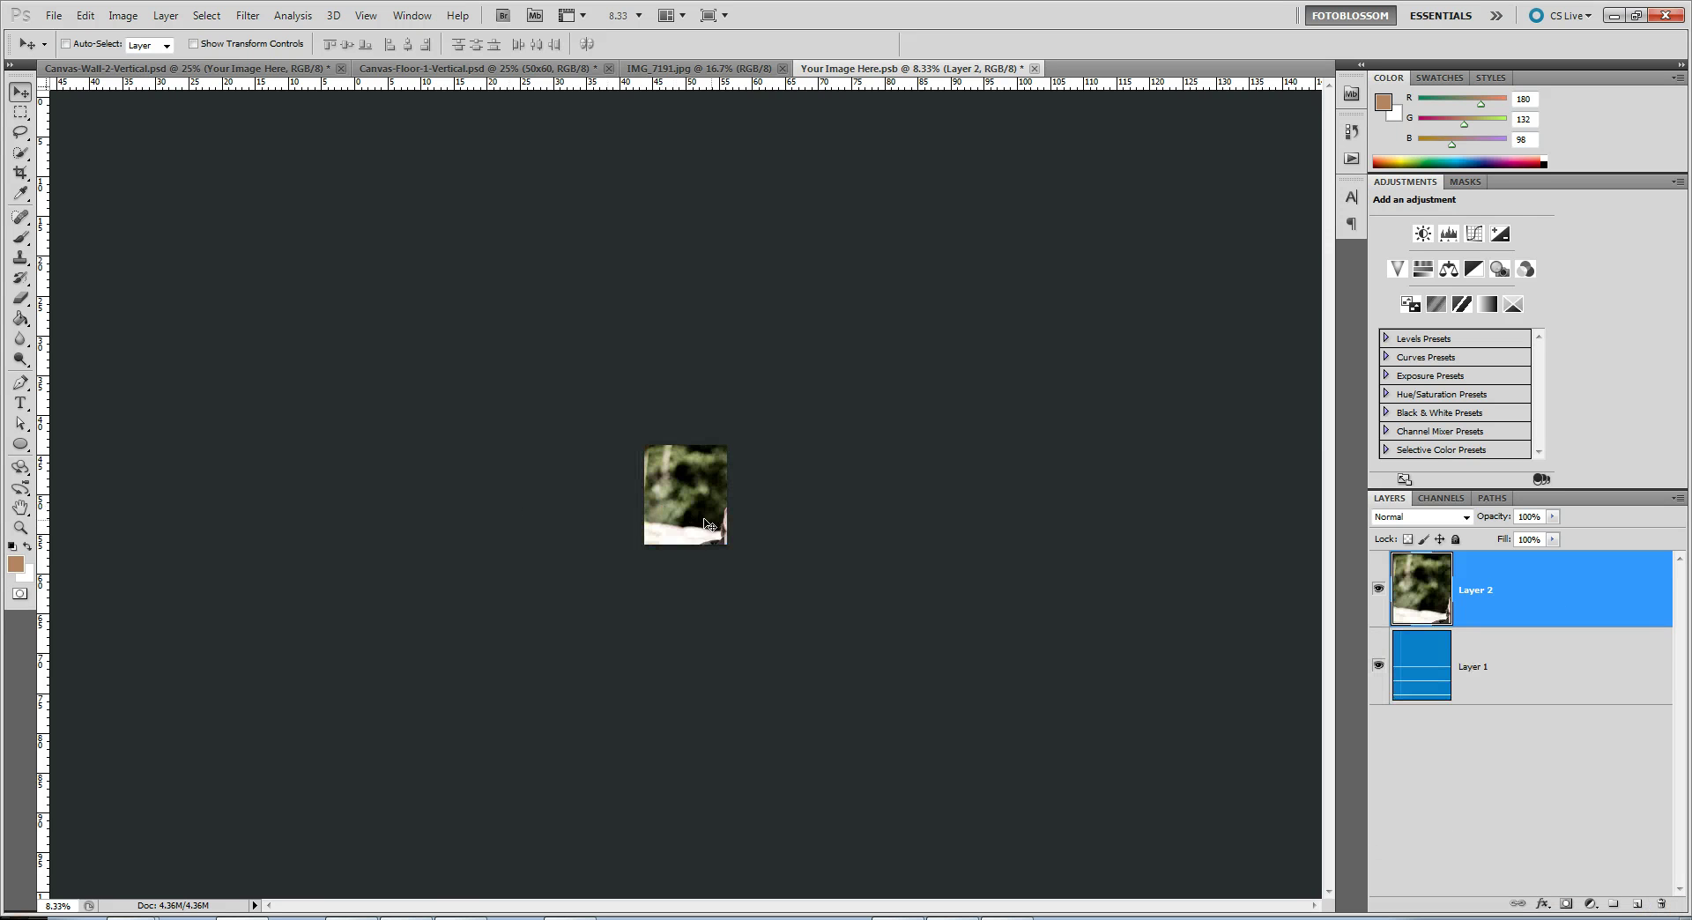
key("ctrl+t")
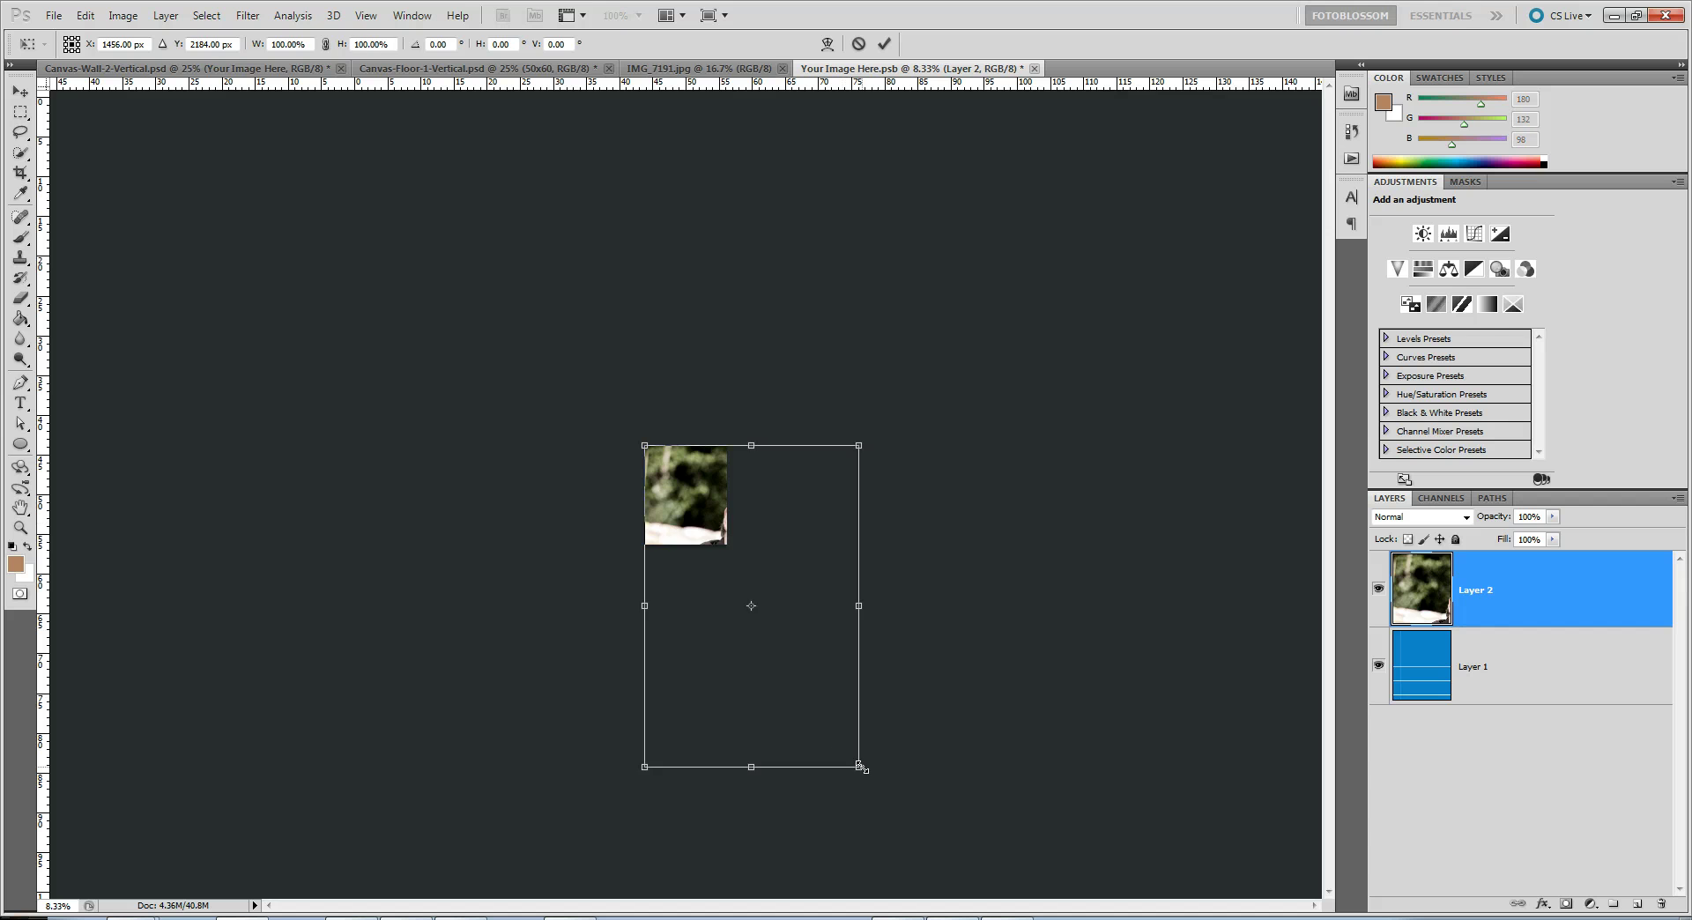
left_click_drag(860, 768, 708, 592)
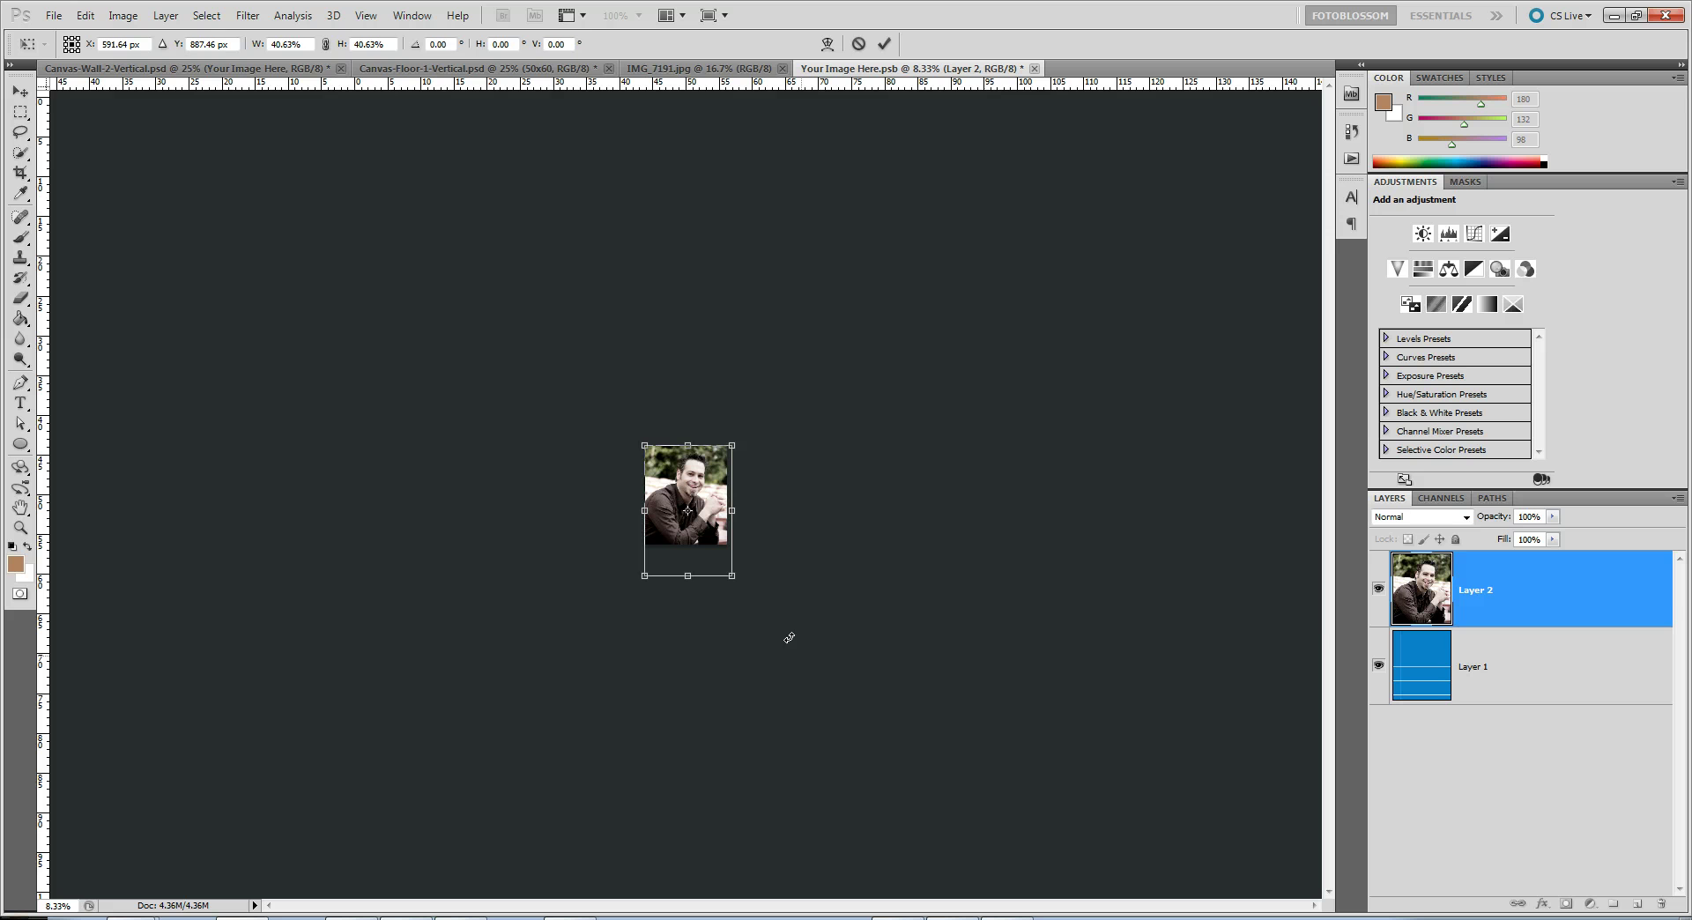
key("Return")
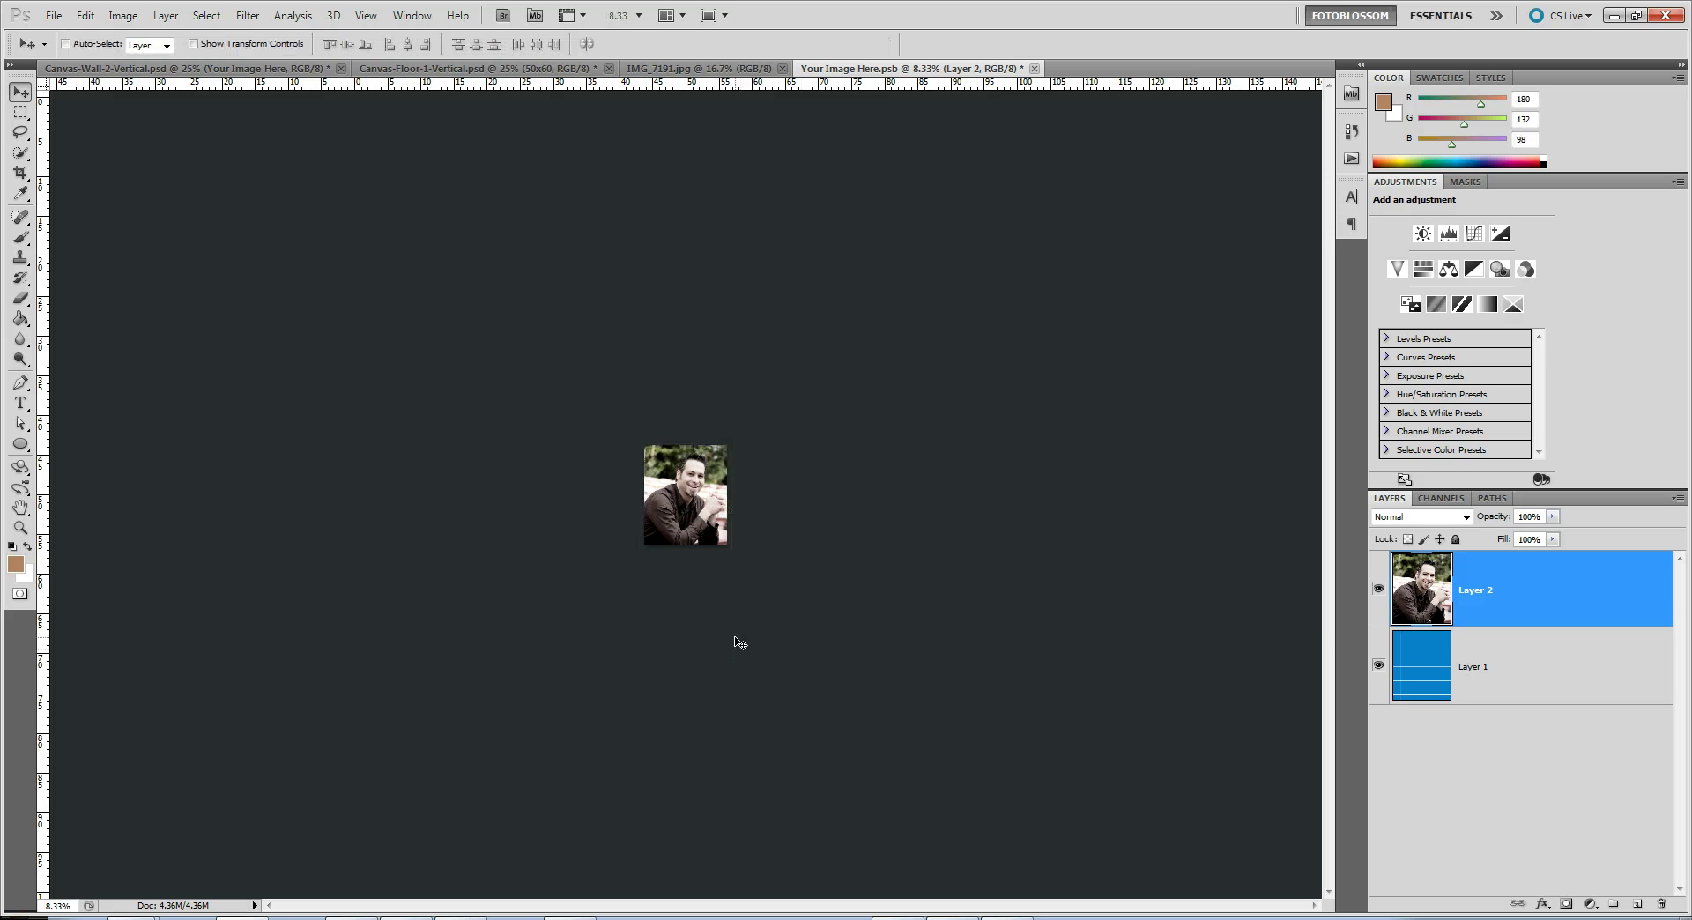
left_click(743, 567, "ctrl")
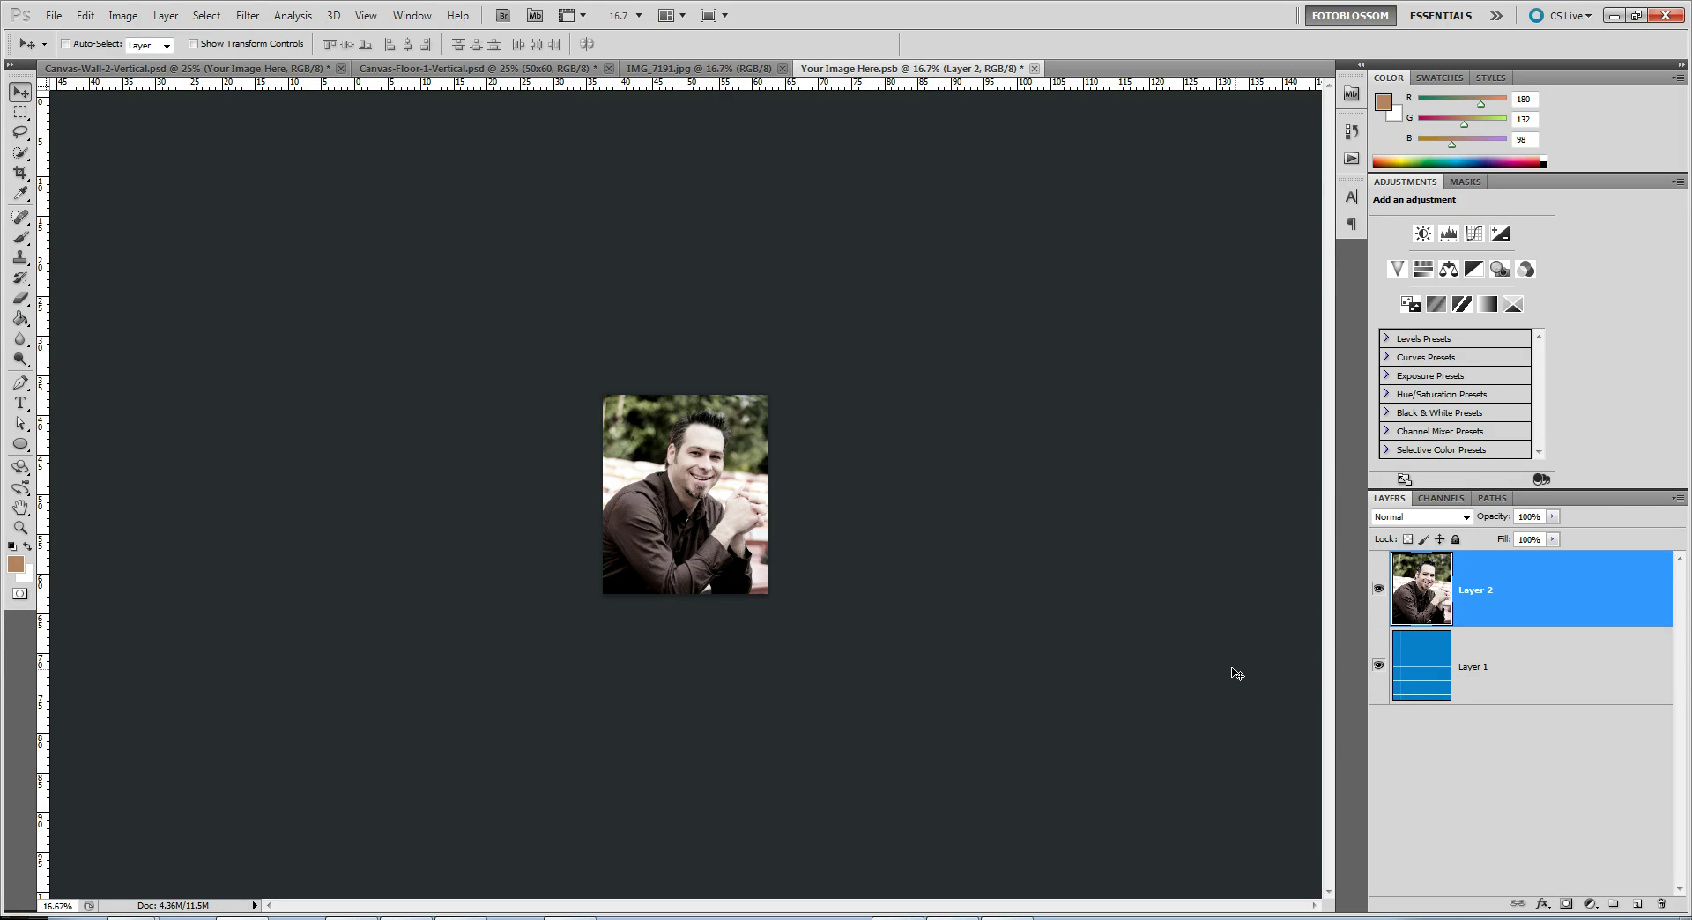
key("ctrl+s")
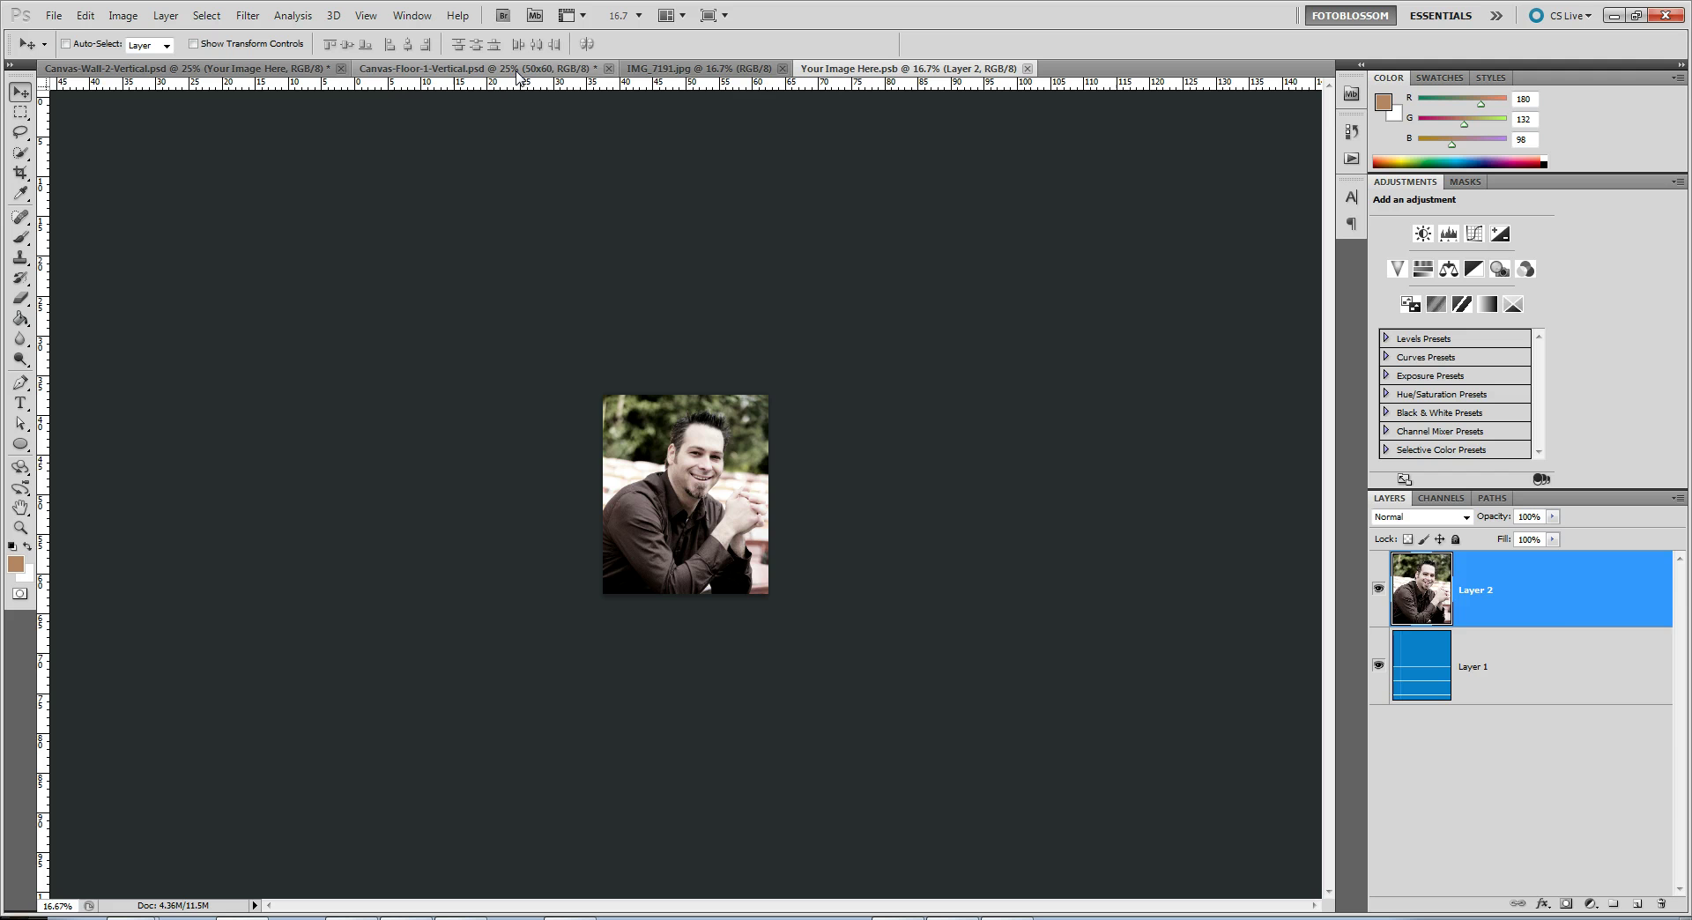
Check the wall mockup showing the portrait, then look over the floor mockup and the original photo
left_click(256, 71)
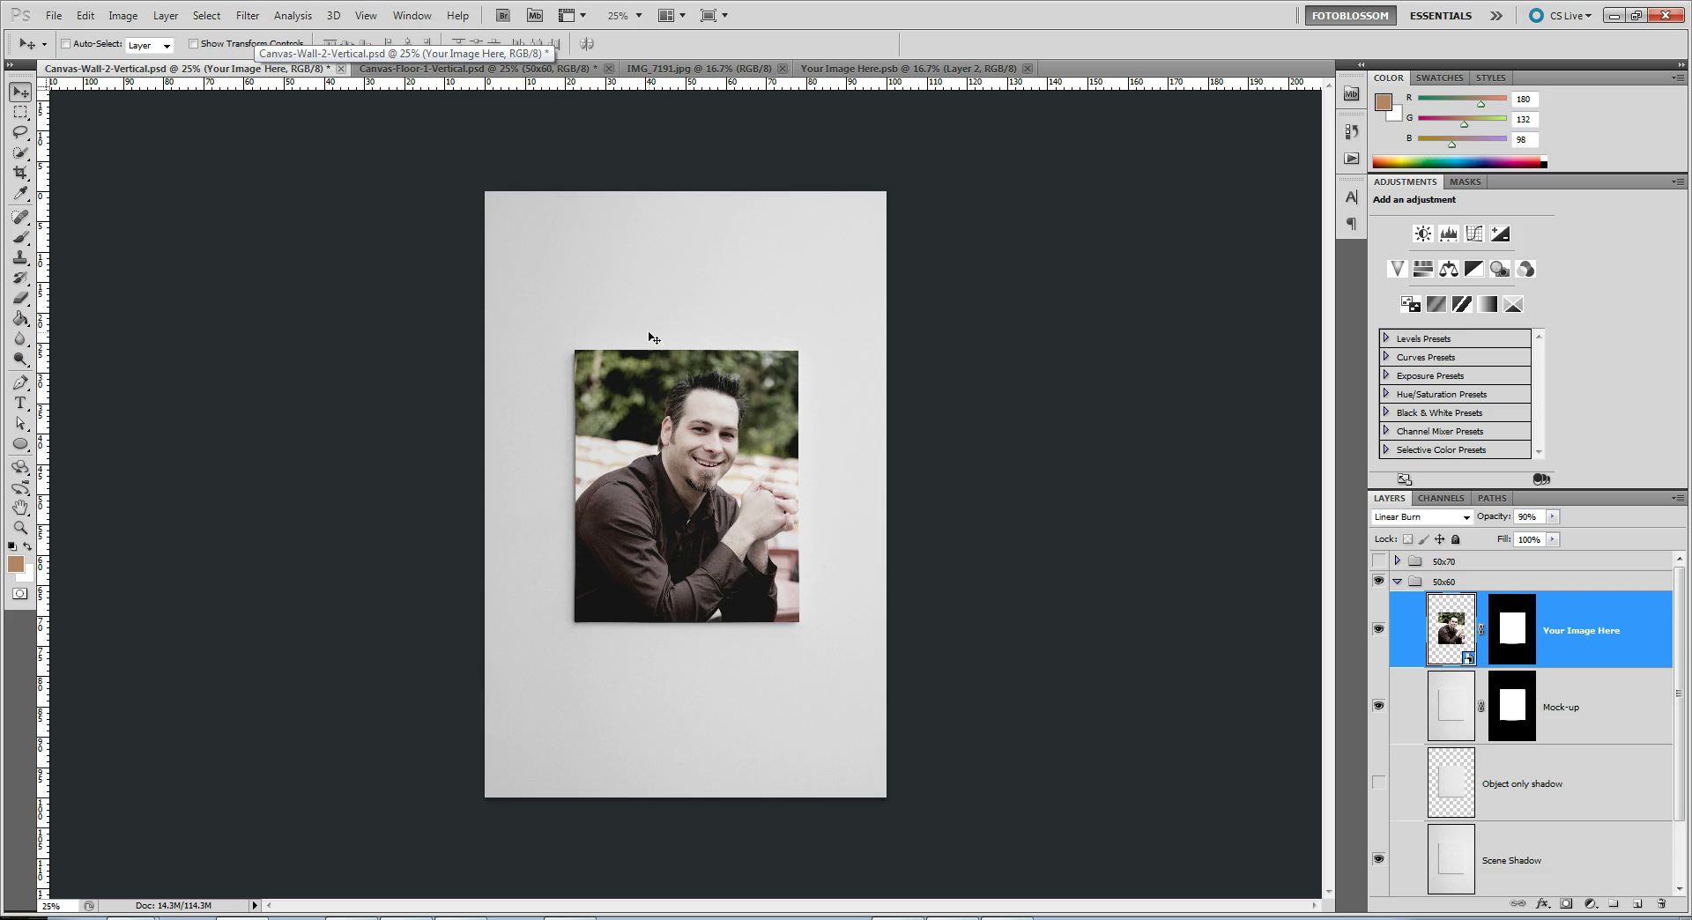
left_click(424, 70)
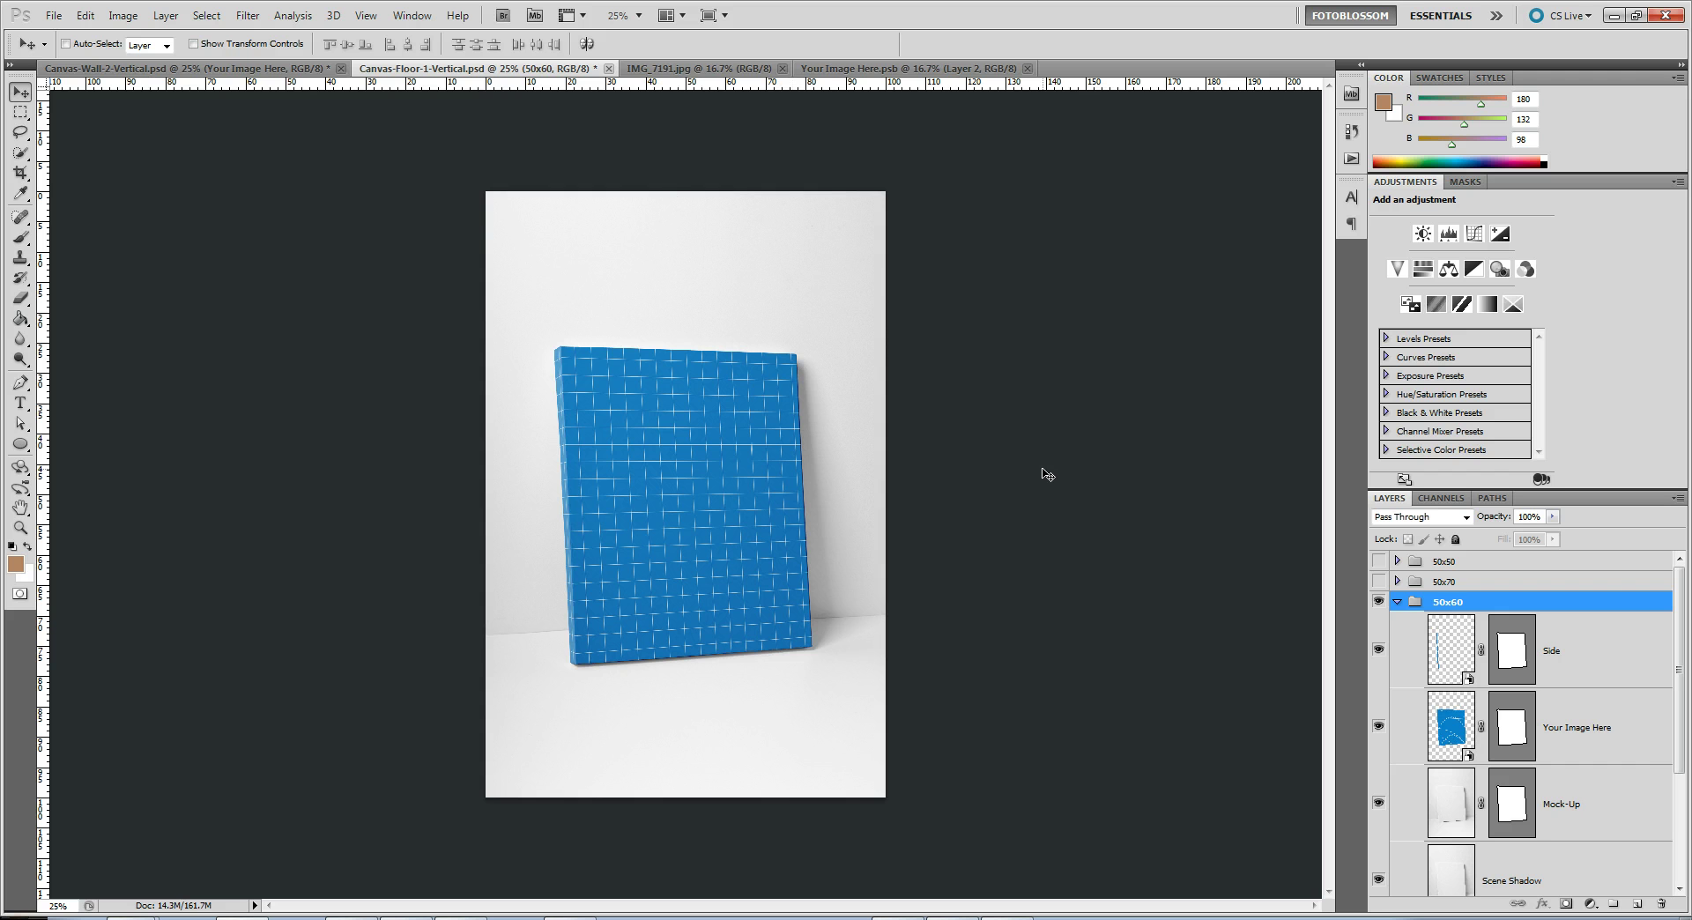
left_click(690, 70)
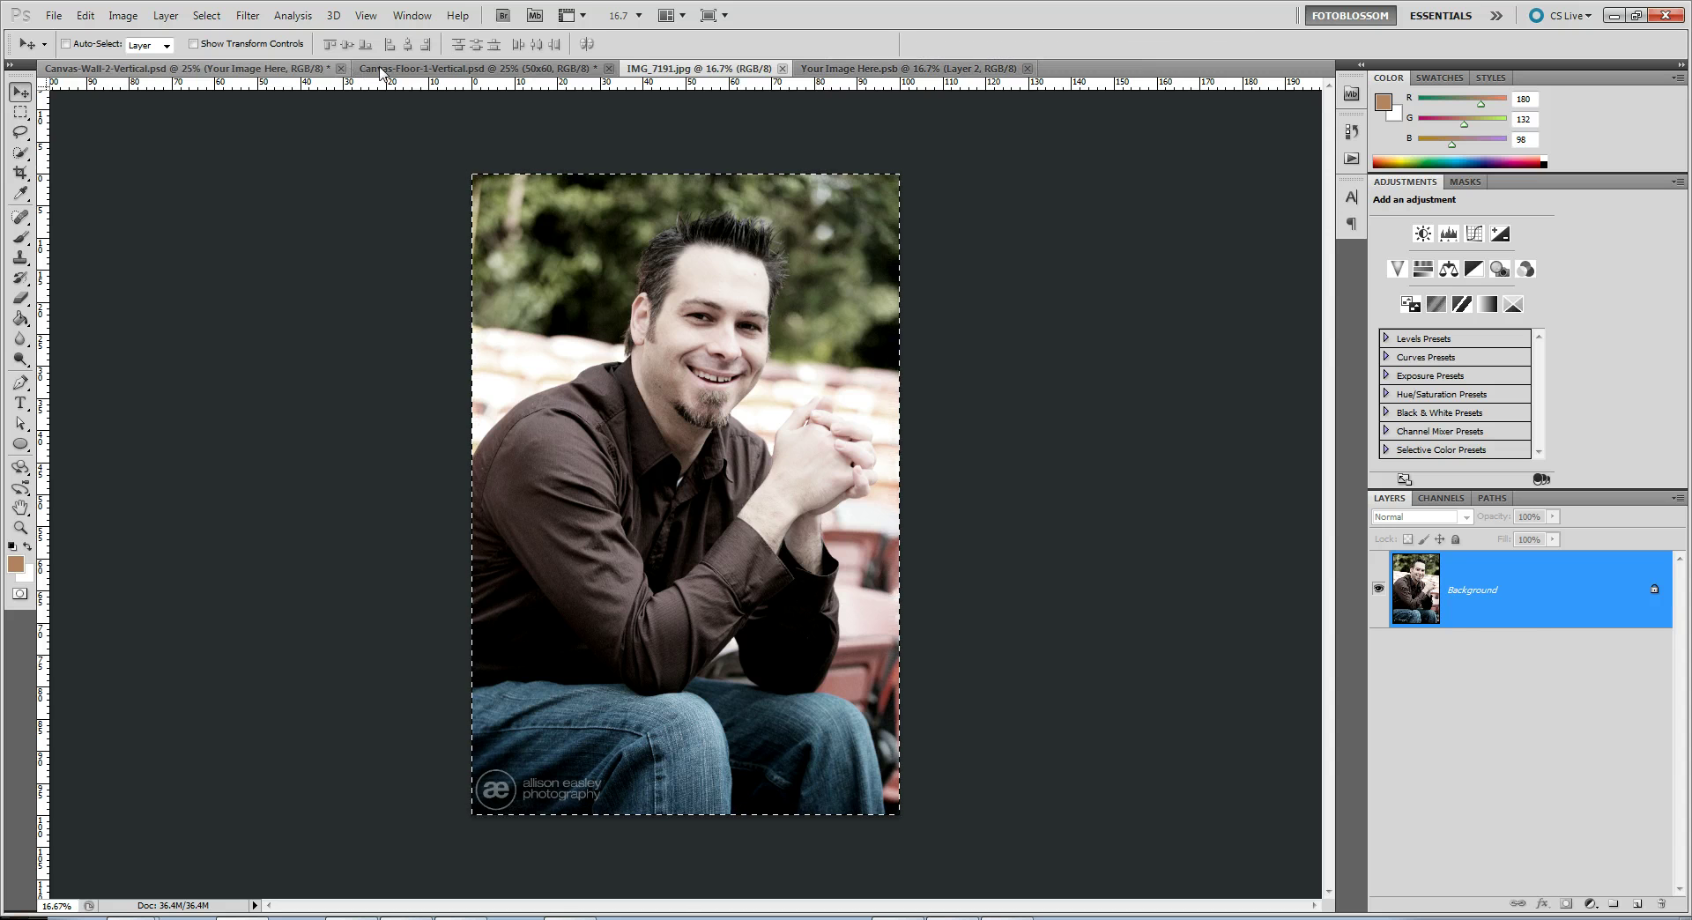
left_click(480, 69)
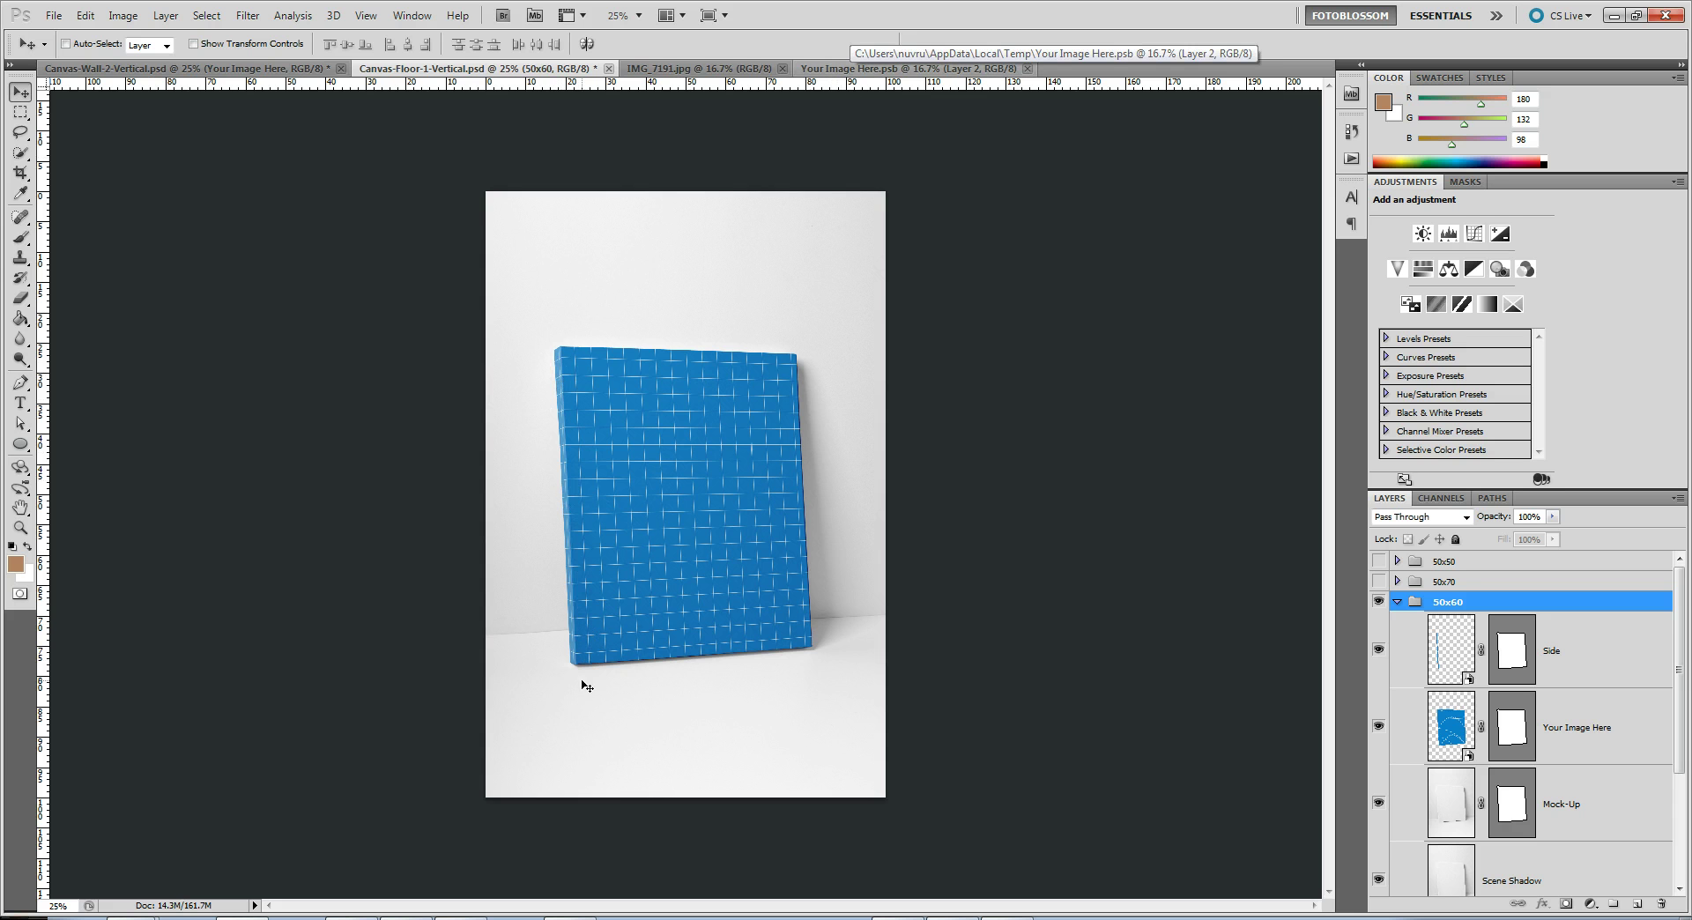
In Your Image Here.psb, add a guide near the portrait's left edge and marquee-select to its bottom-right
left_click(833, 70)
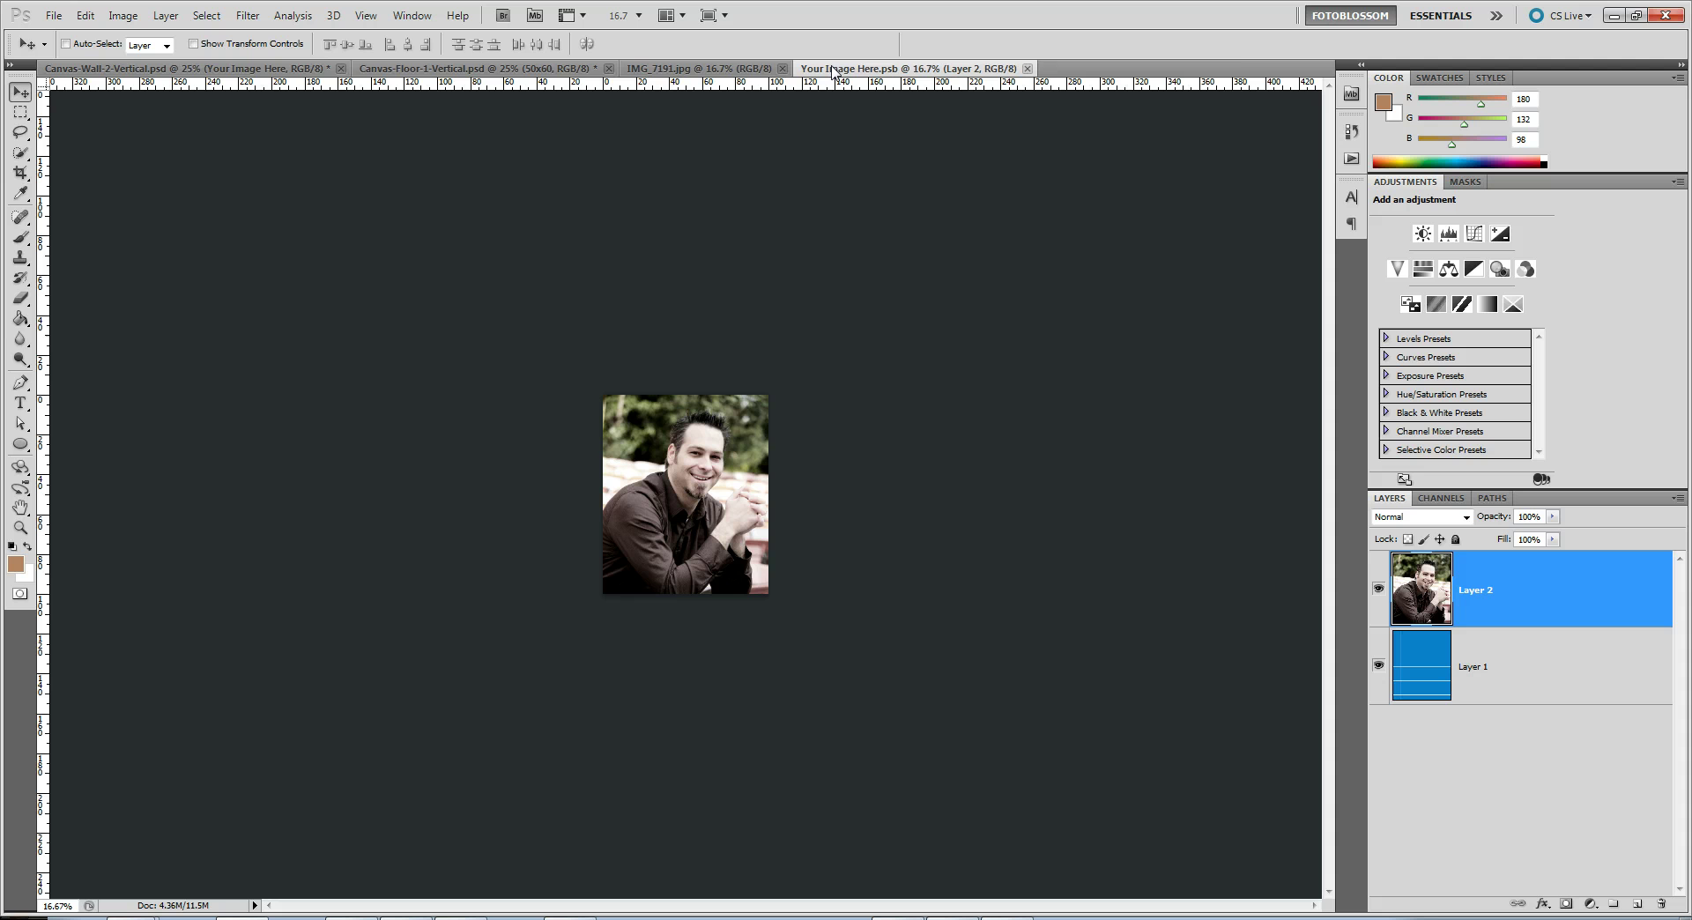
left_click(798, 426)
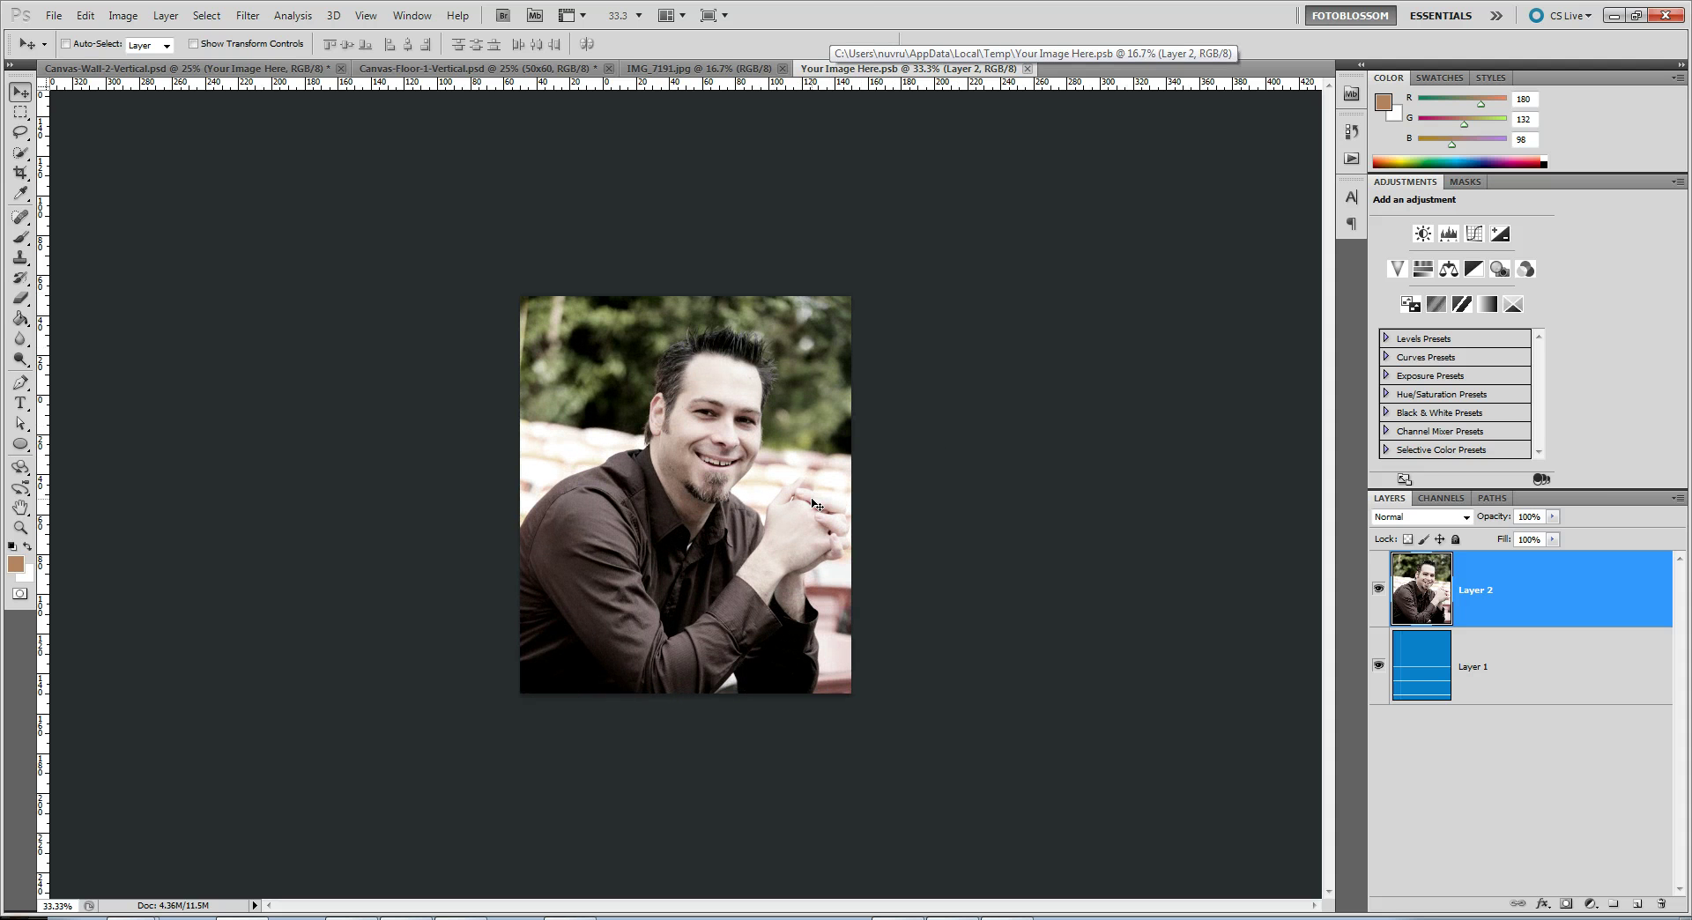
left_click_drag(43, 540, 537, 541)
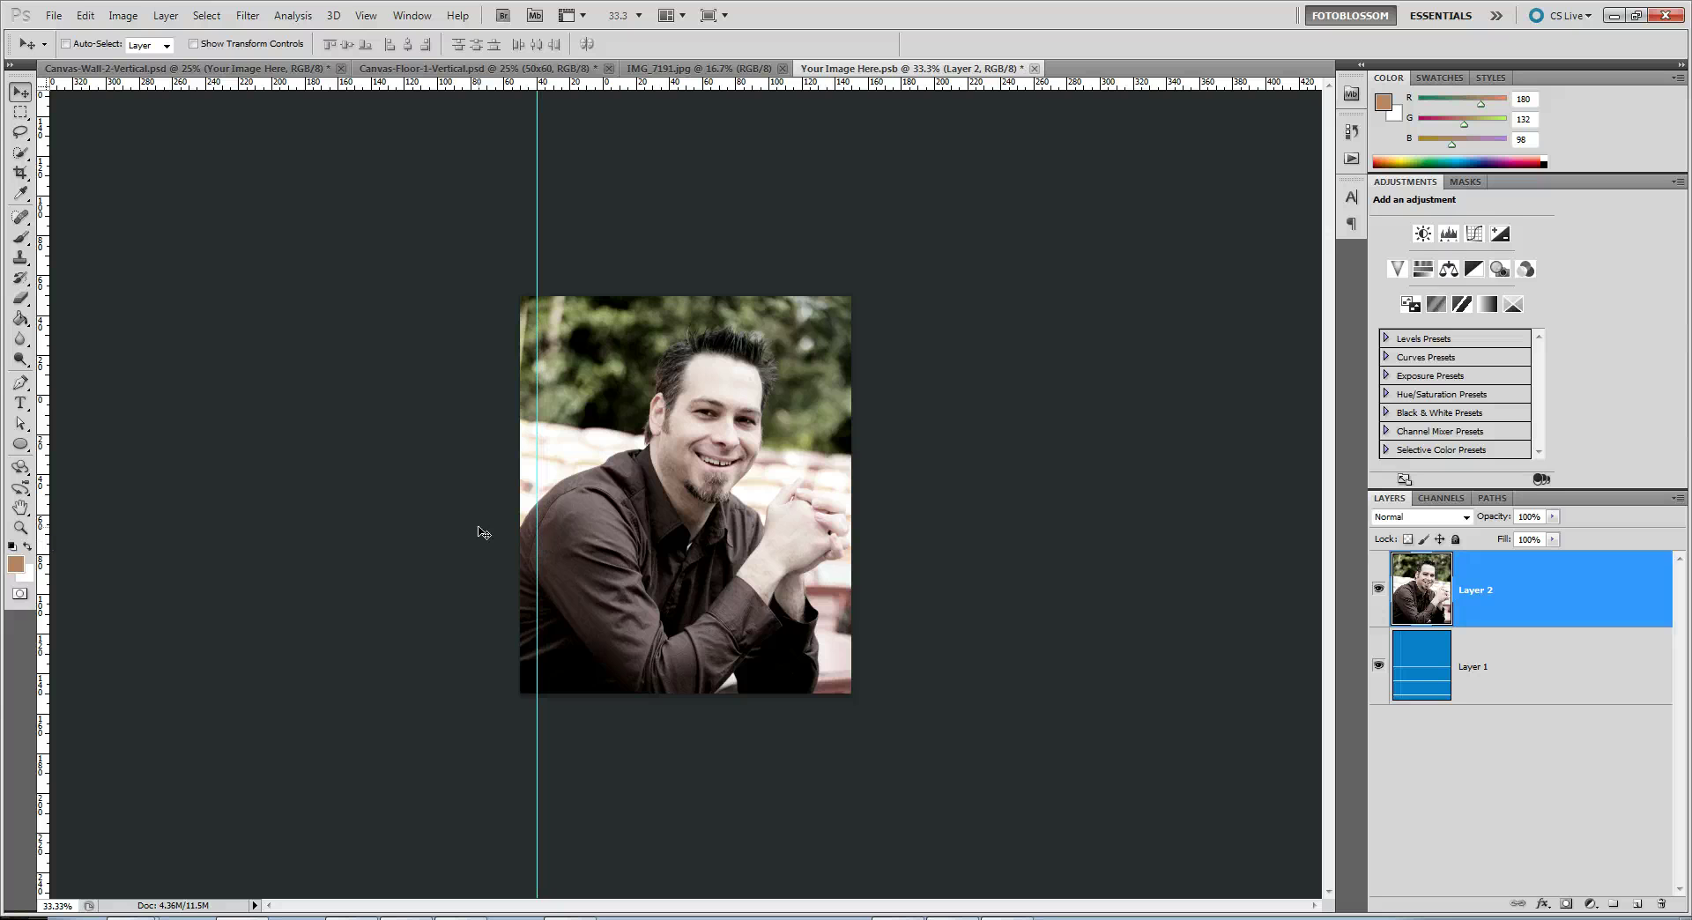
left_click(23, 118)
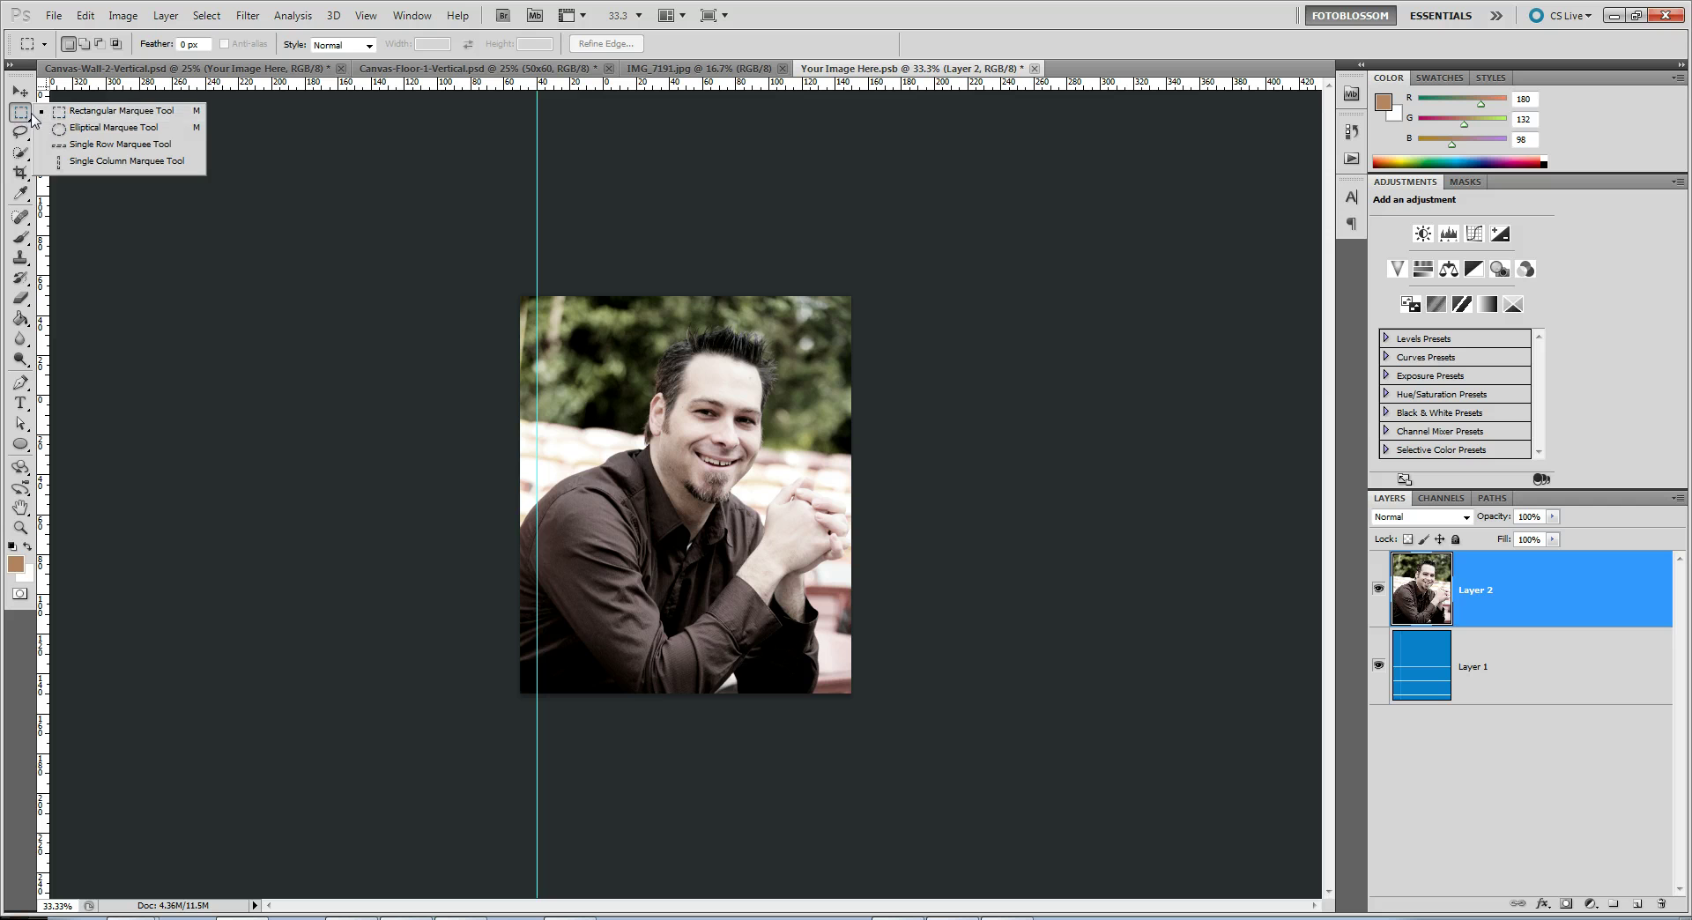
left_click(82, 114)
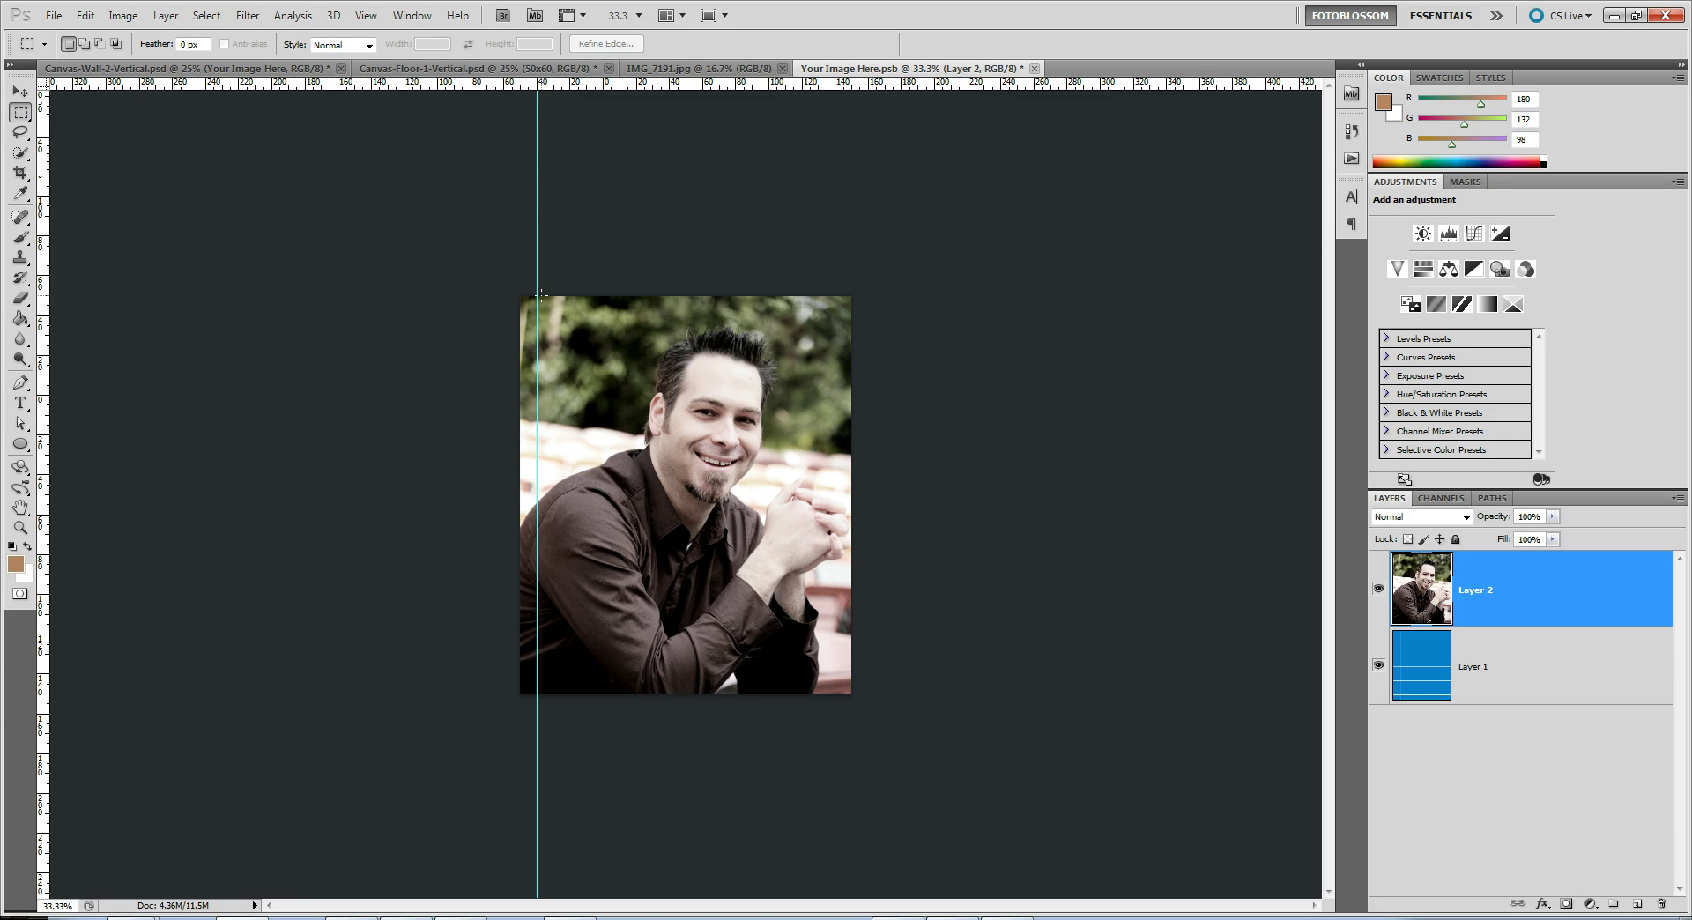
left_click_drag(536, 296, 851, 692)
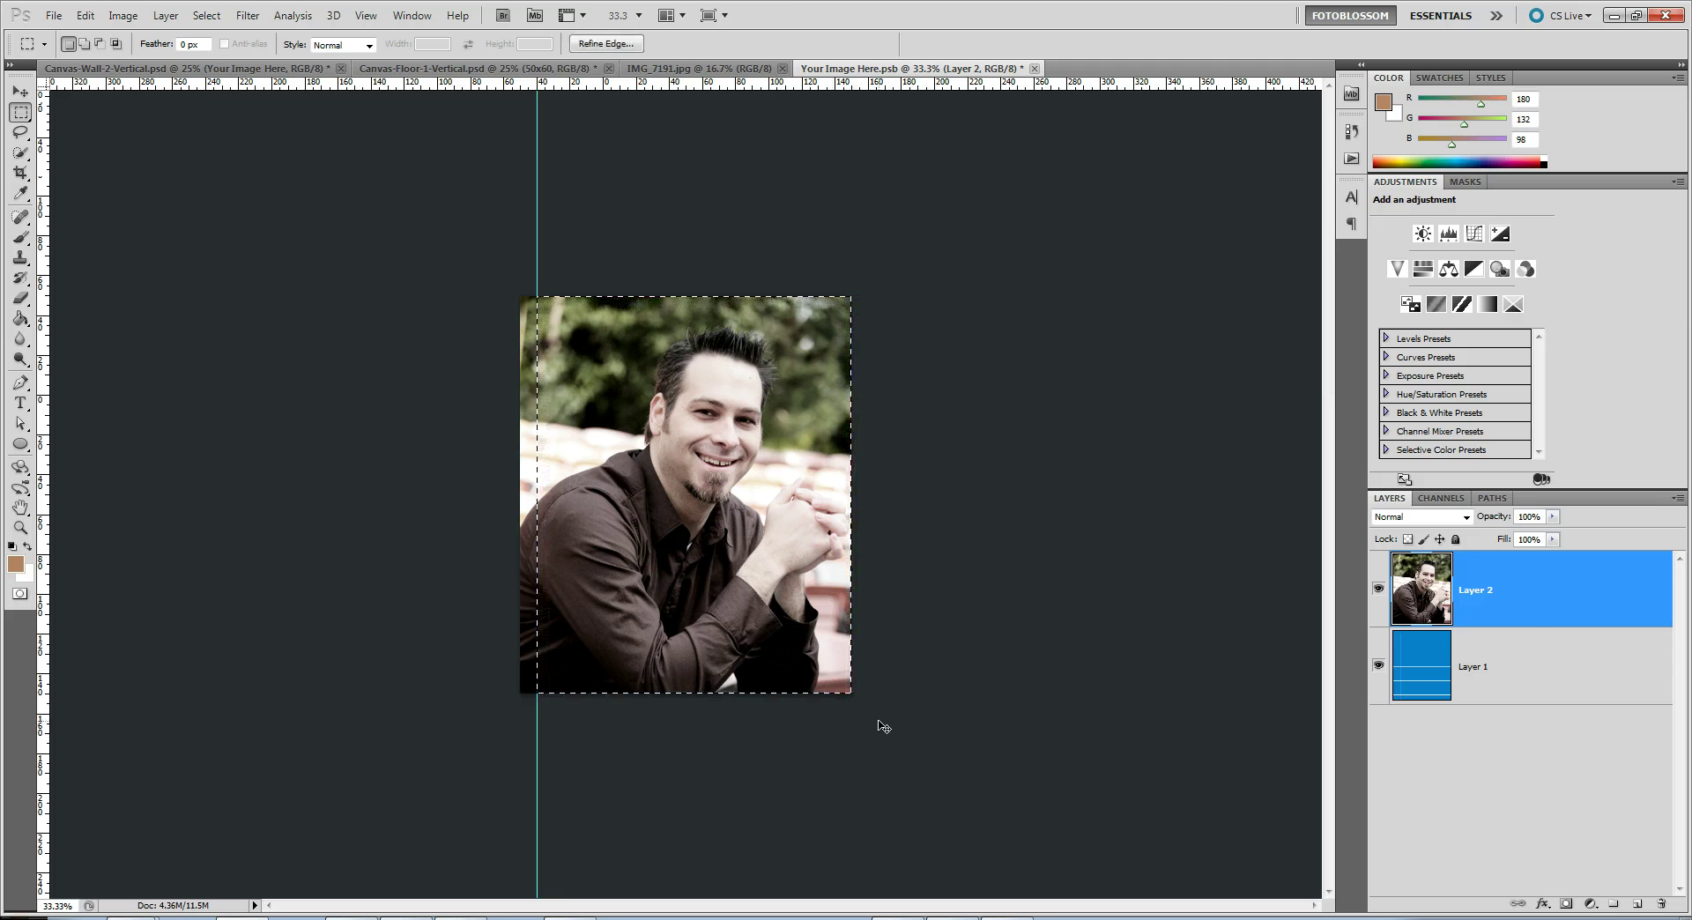
left_click(476, 68)
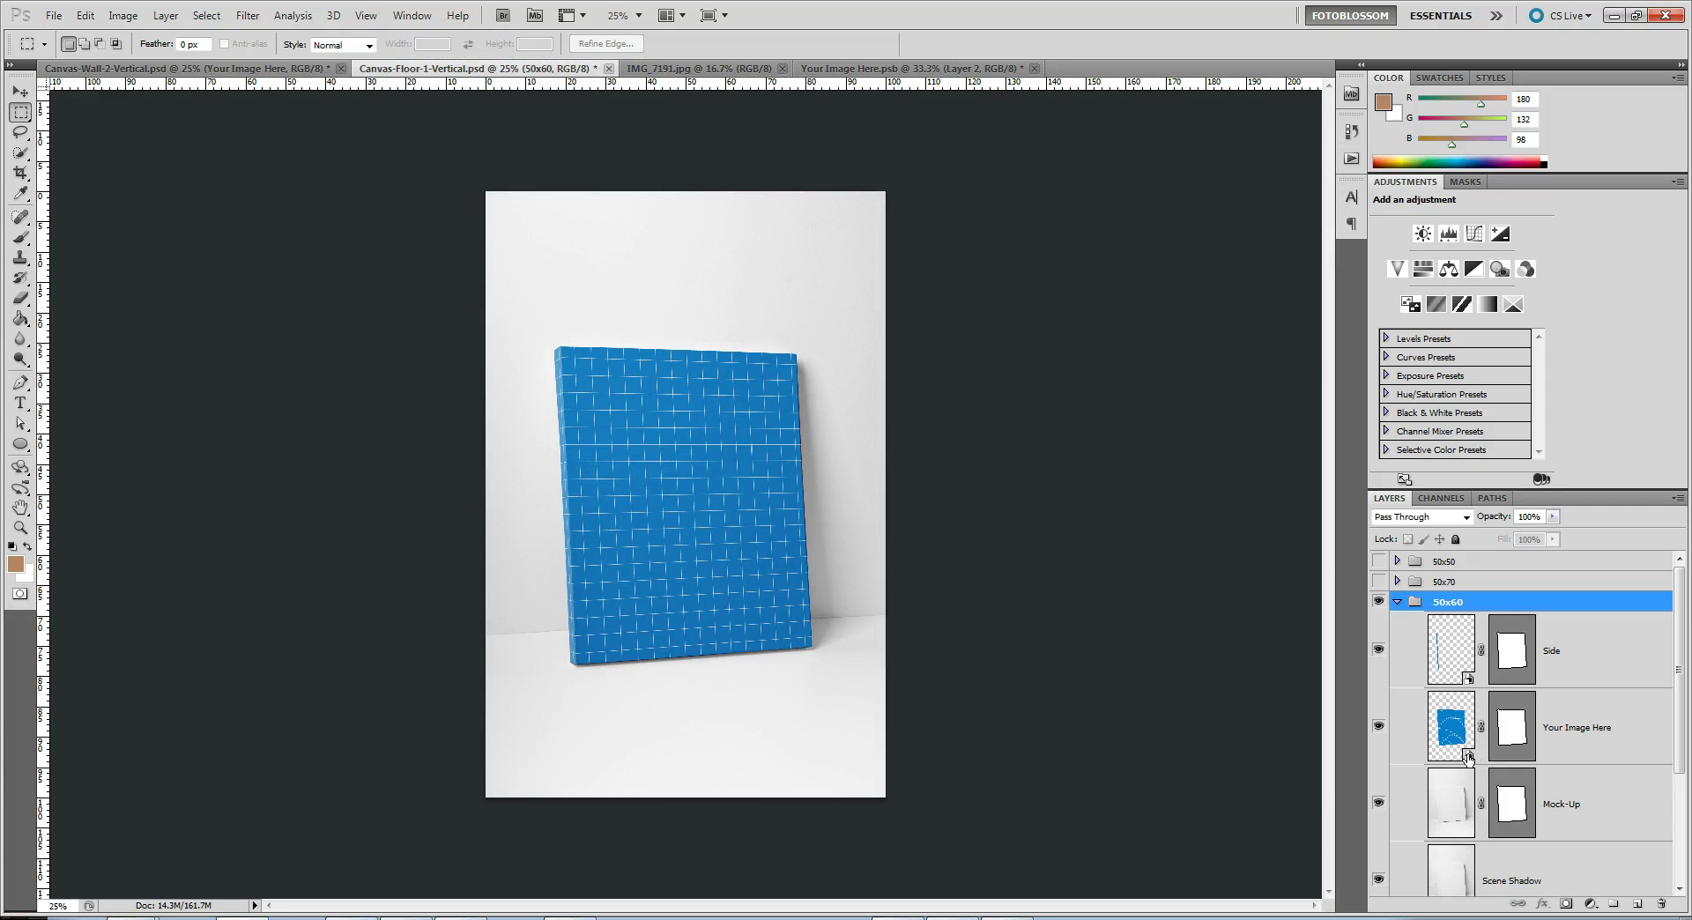
Paste the portrait into the floor placeholder's contents and scale it over most of the grid
double_click(1468, 756)
key("ctrl+v")
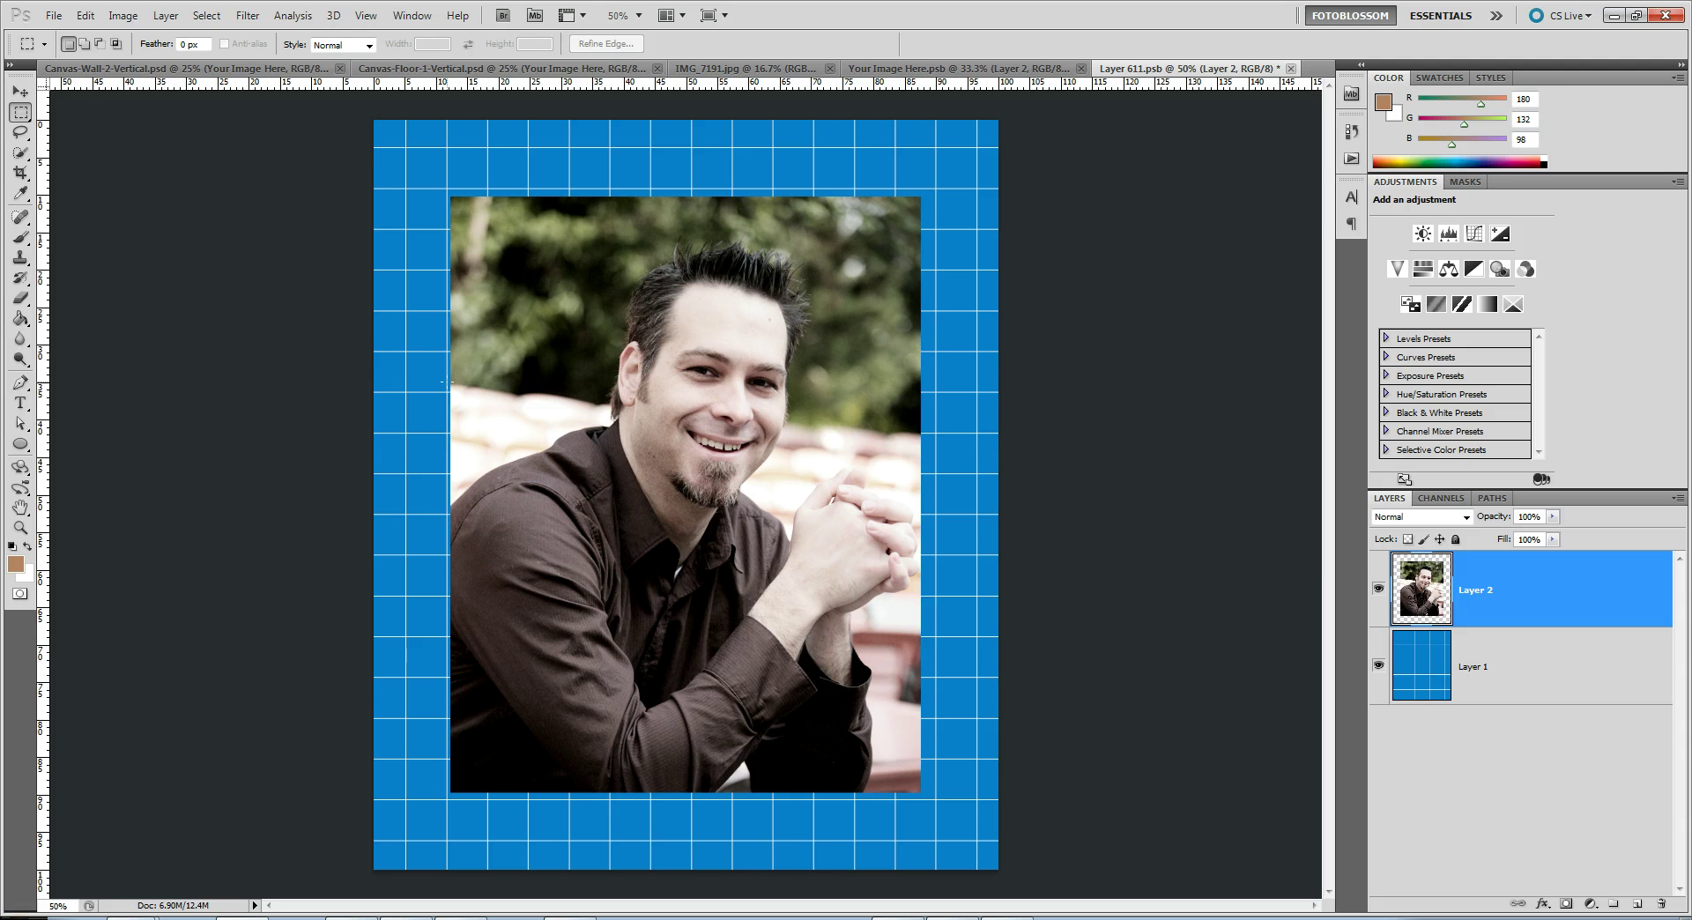
key("ctrl+t")
left_click_drag(634, 487, 555, 405)
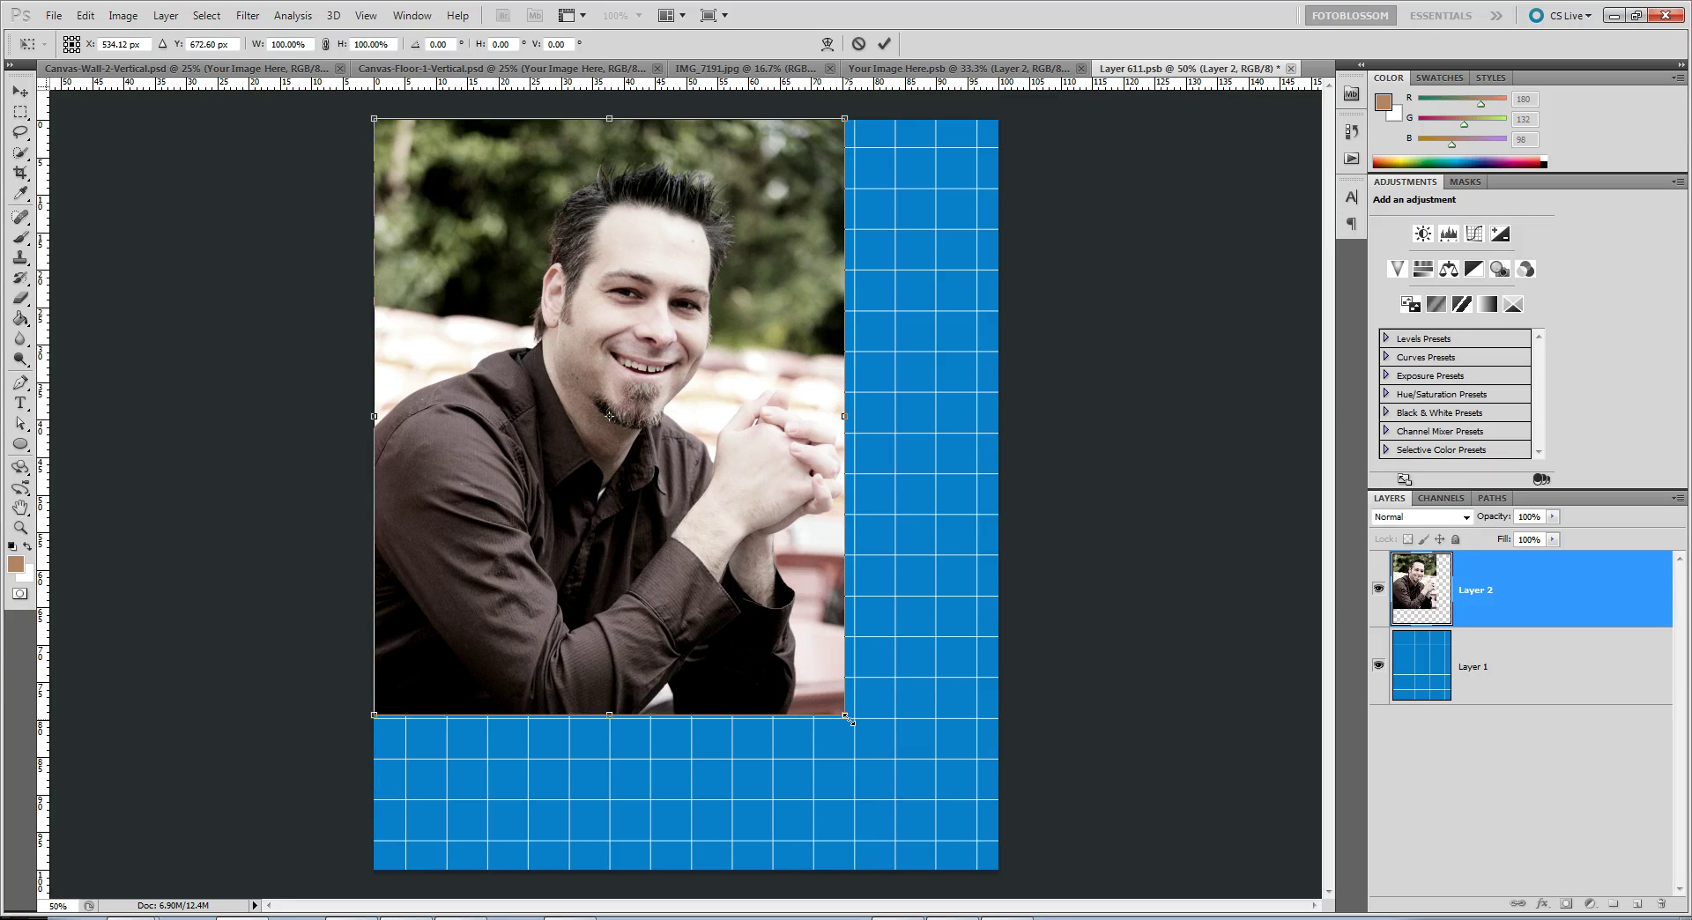
left_click_drag(846, 716, 1033, 883)
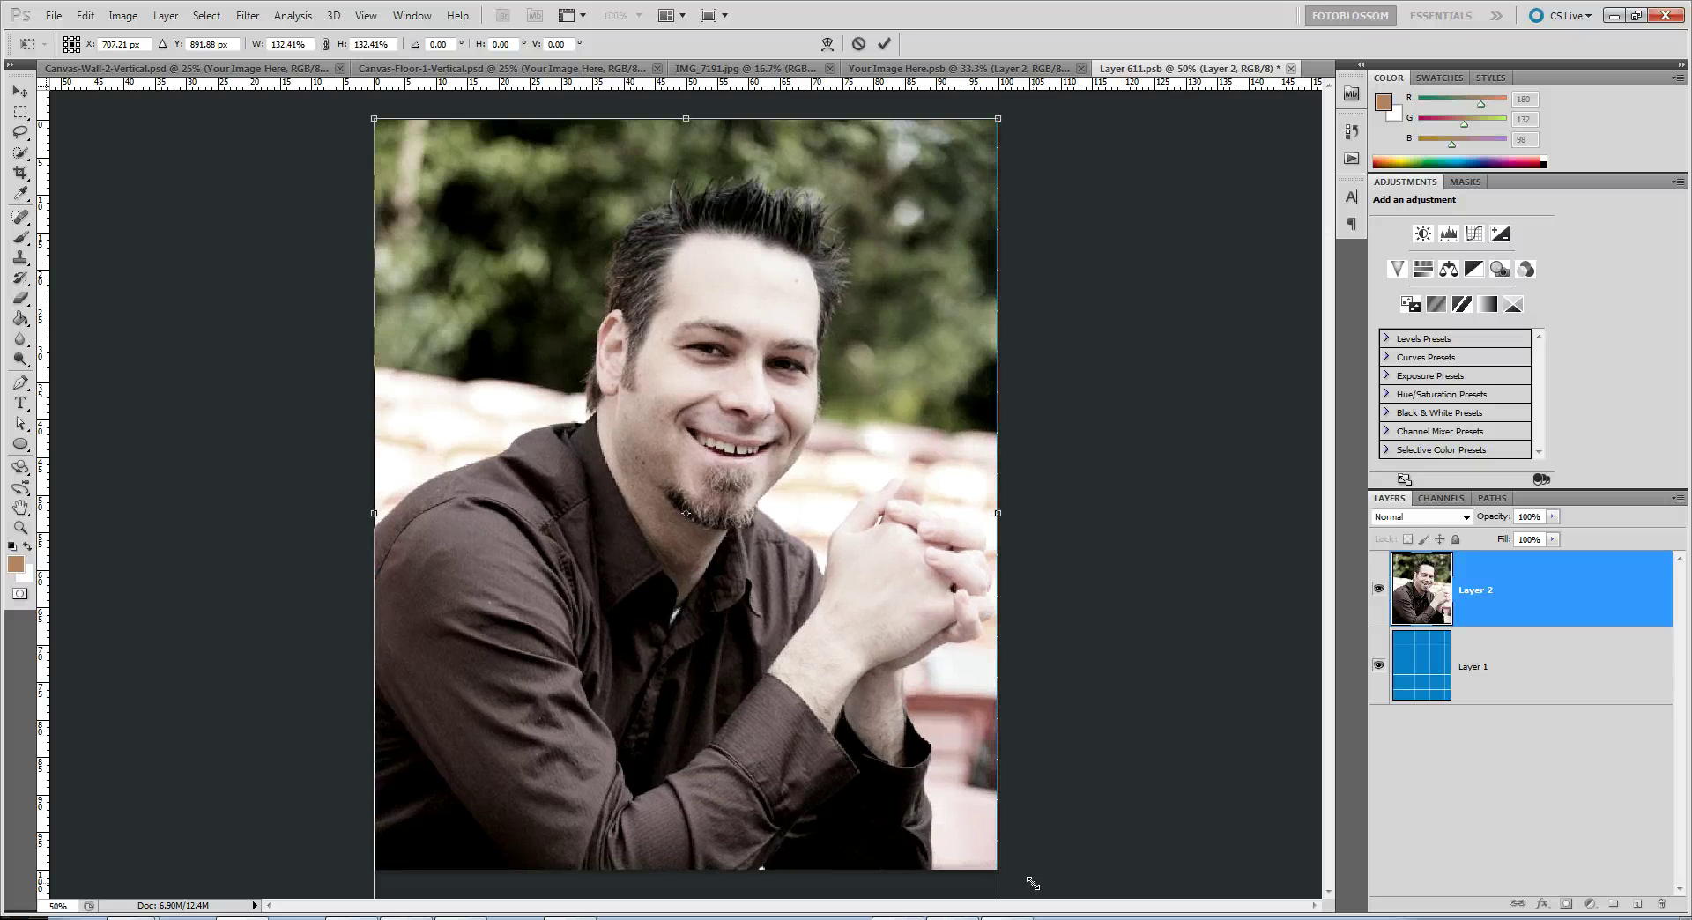
key("Return")
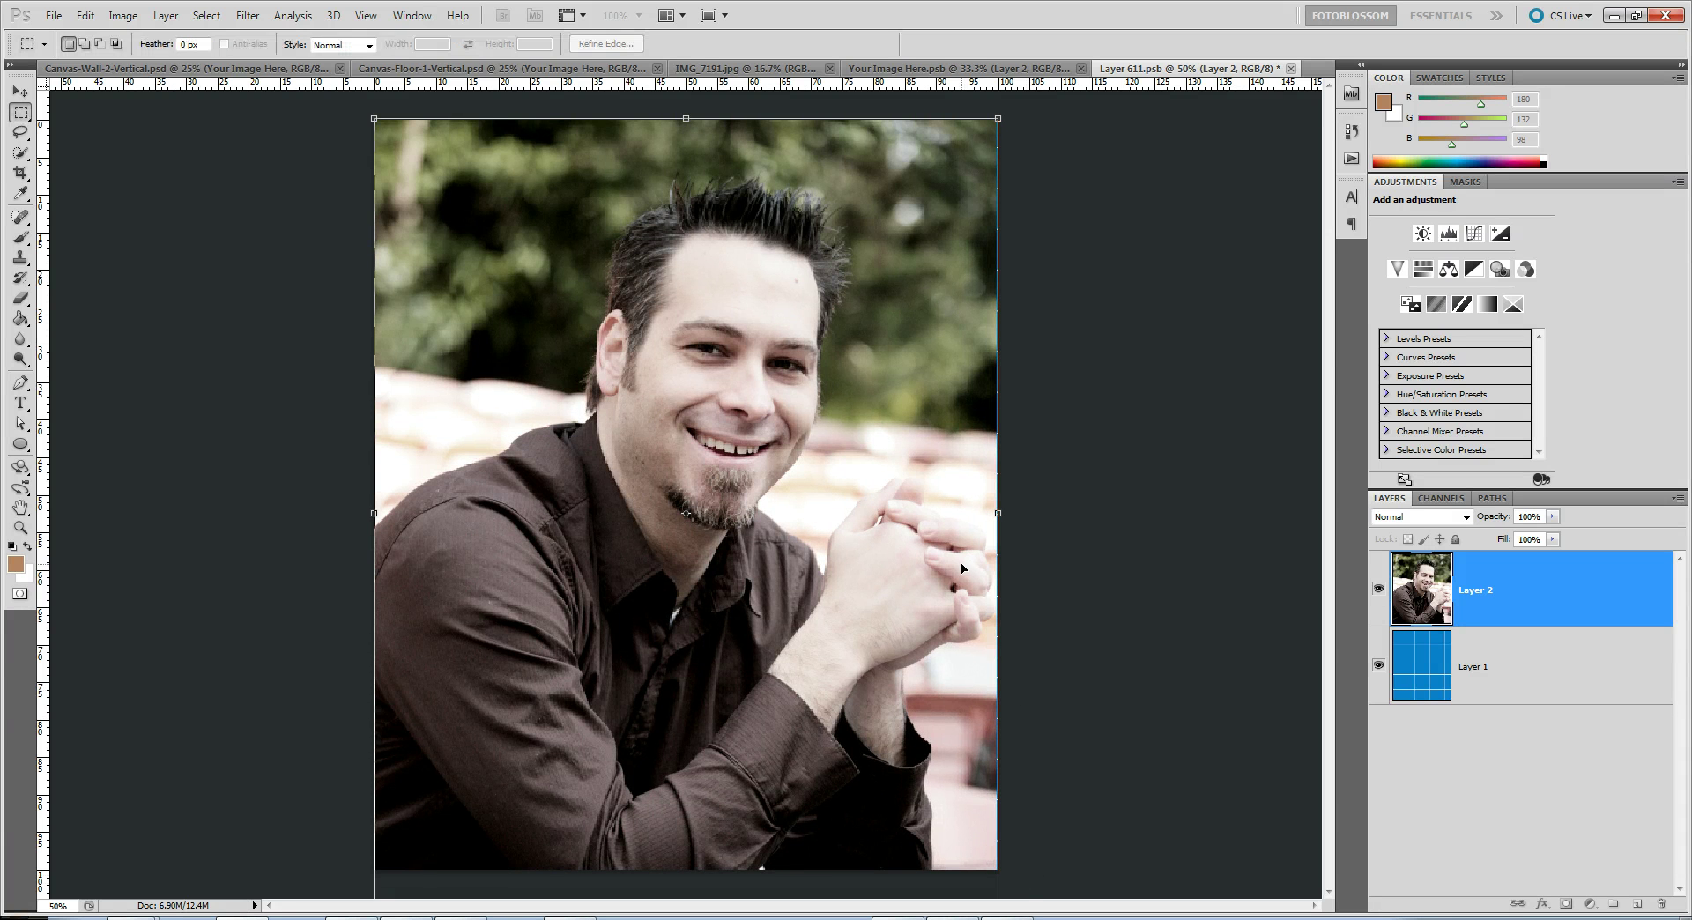
Enlarge the portrait slightly to reach the grid edges and save Layer 611.psb
key("ctrl+t")
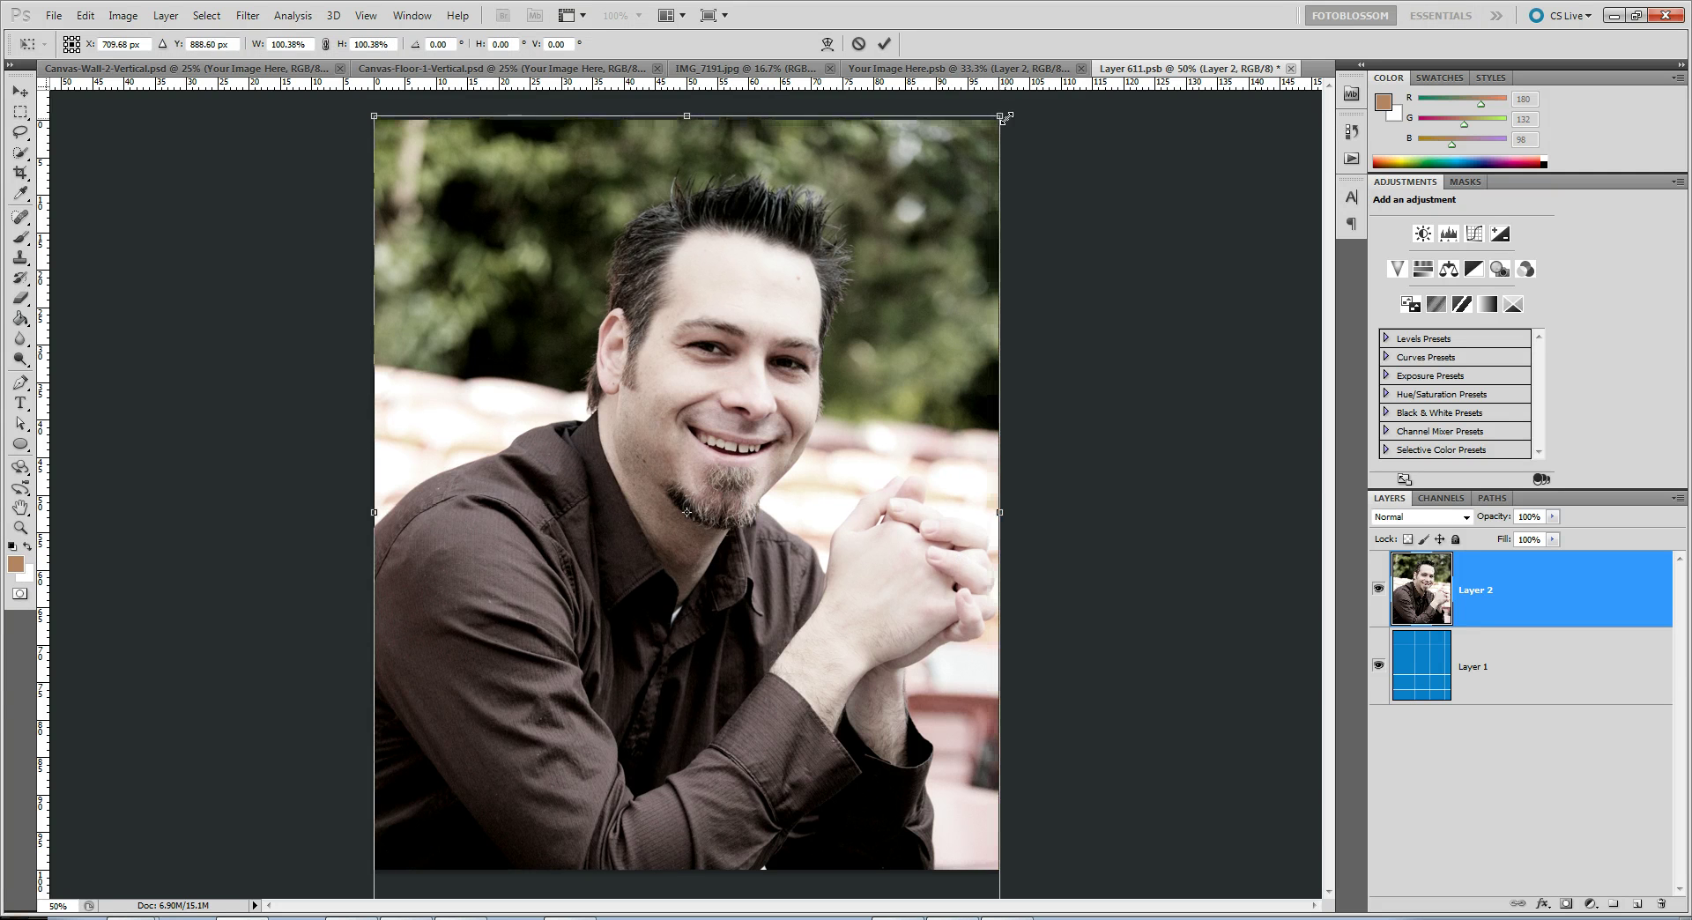
left_click_drag(1001, 117, 1006, 117)
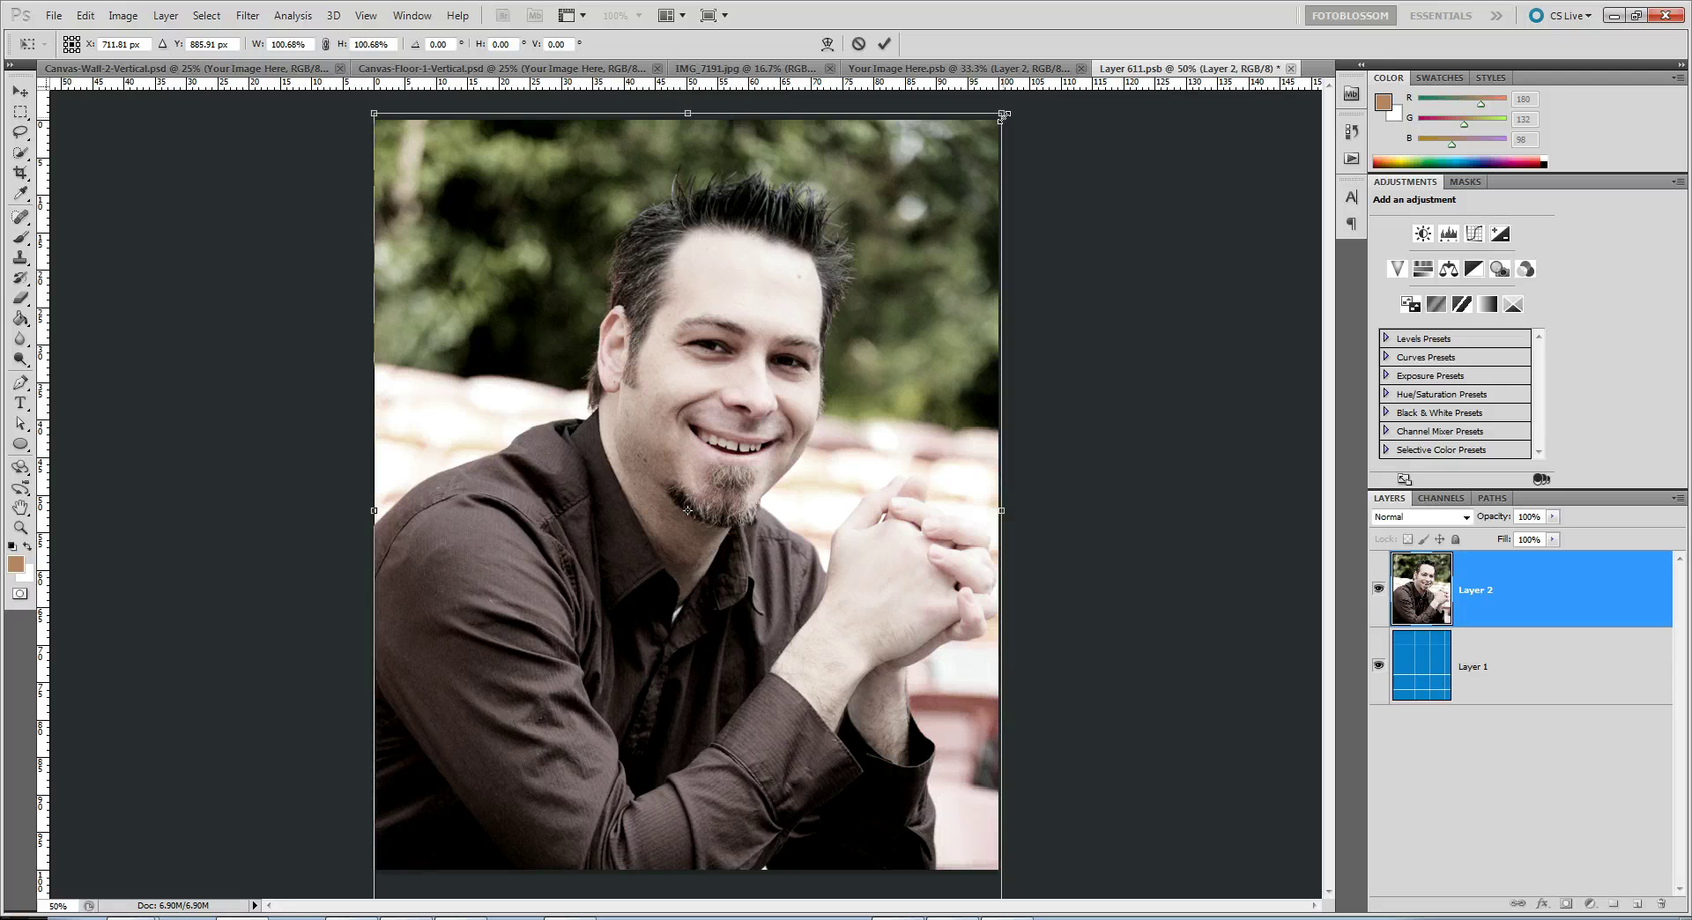
key("Return")
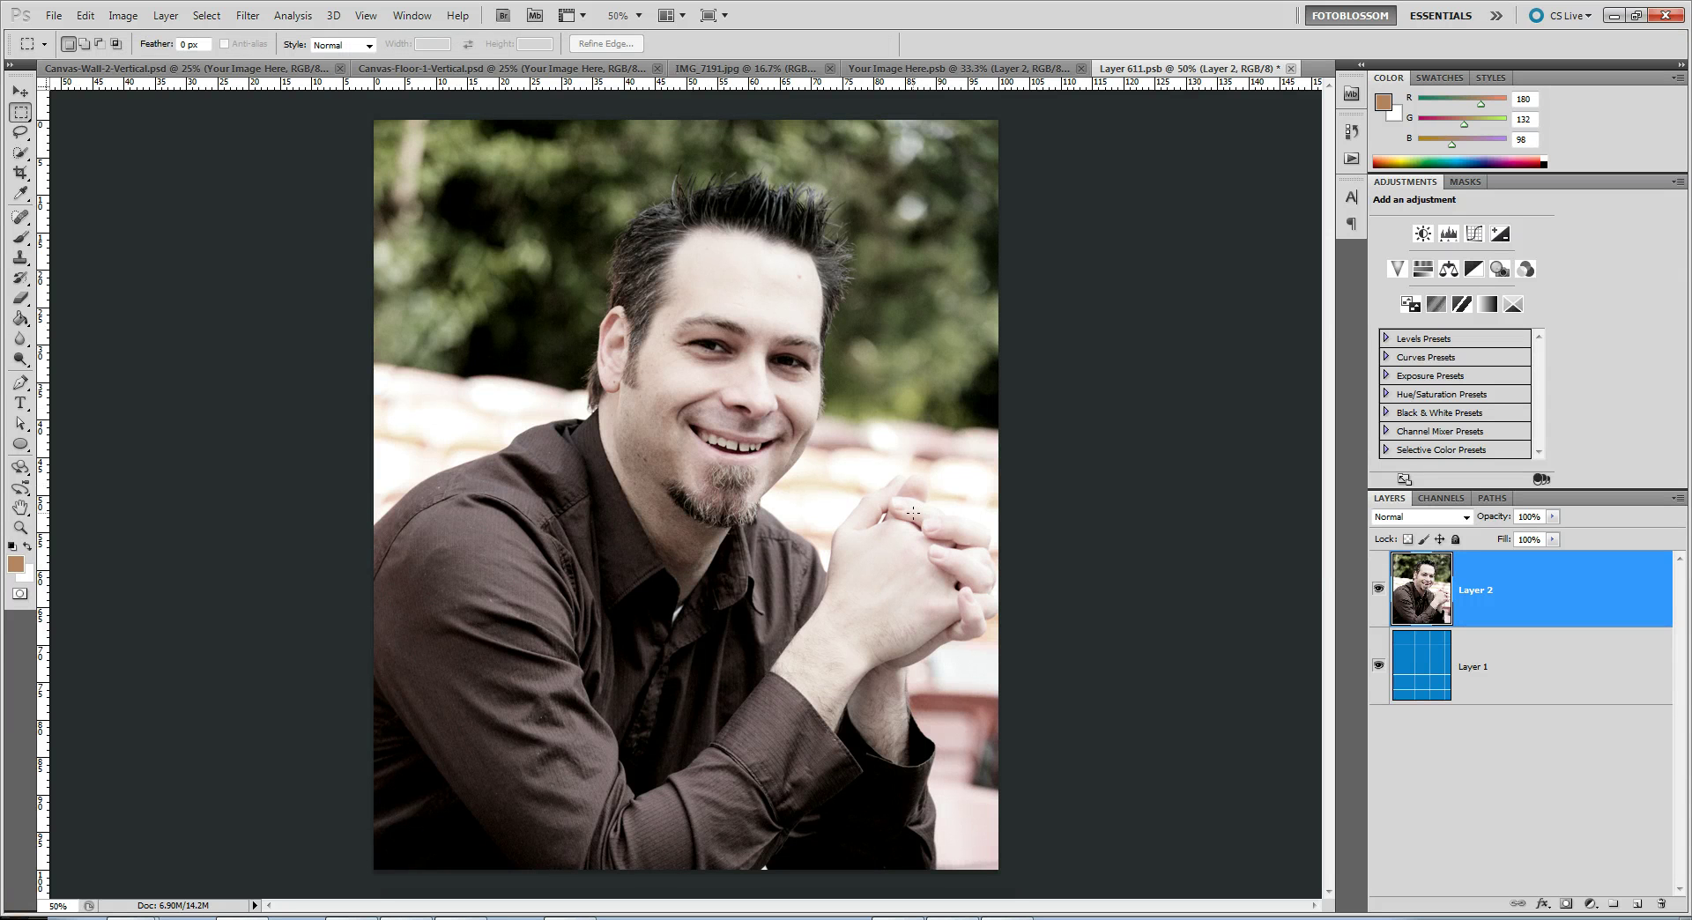
key("ctrl+s")
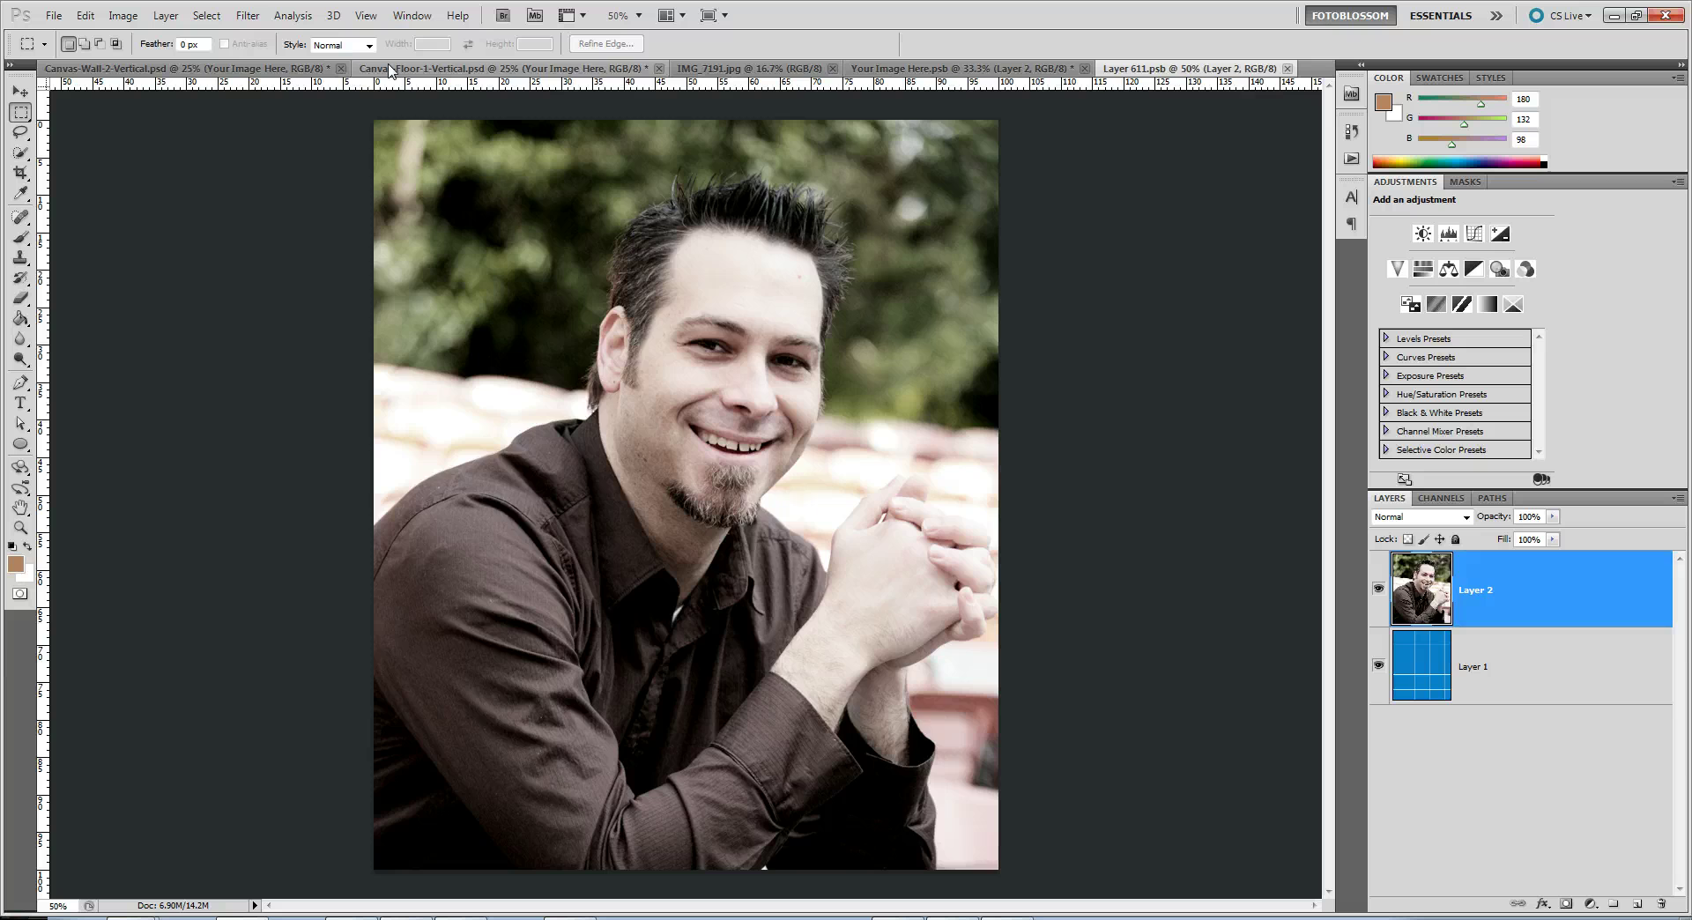
Open the Side layer's contents (Layer 71.psb) and select a thin strip at the portrait's left edge
left_click(391, 69)
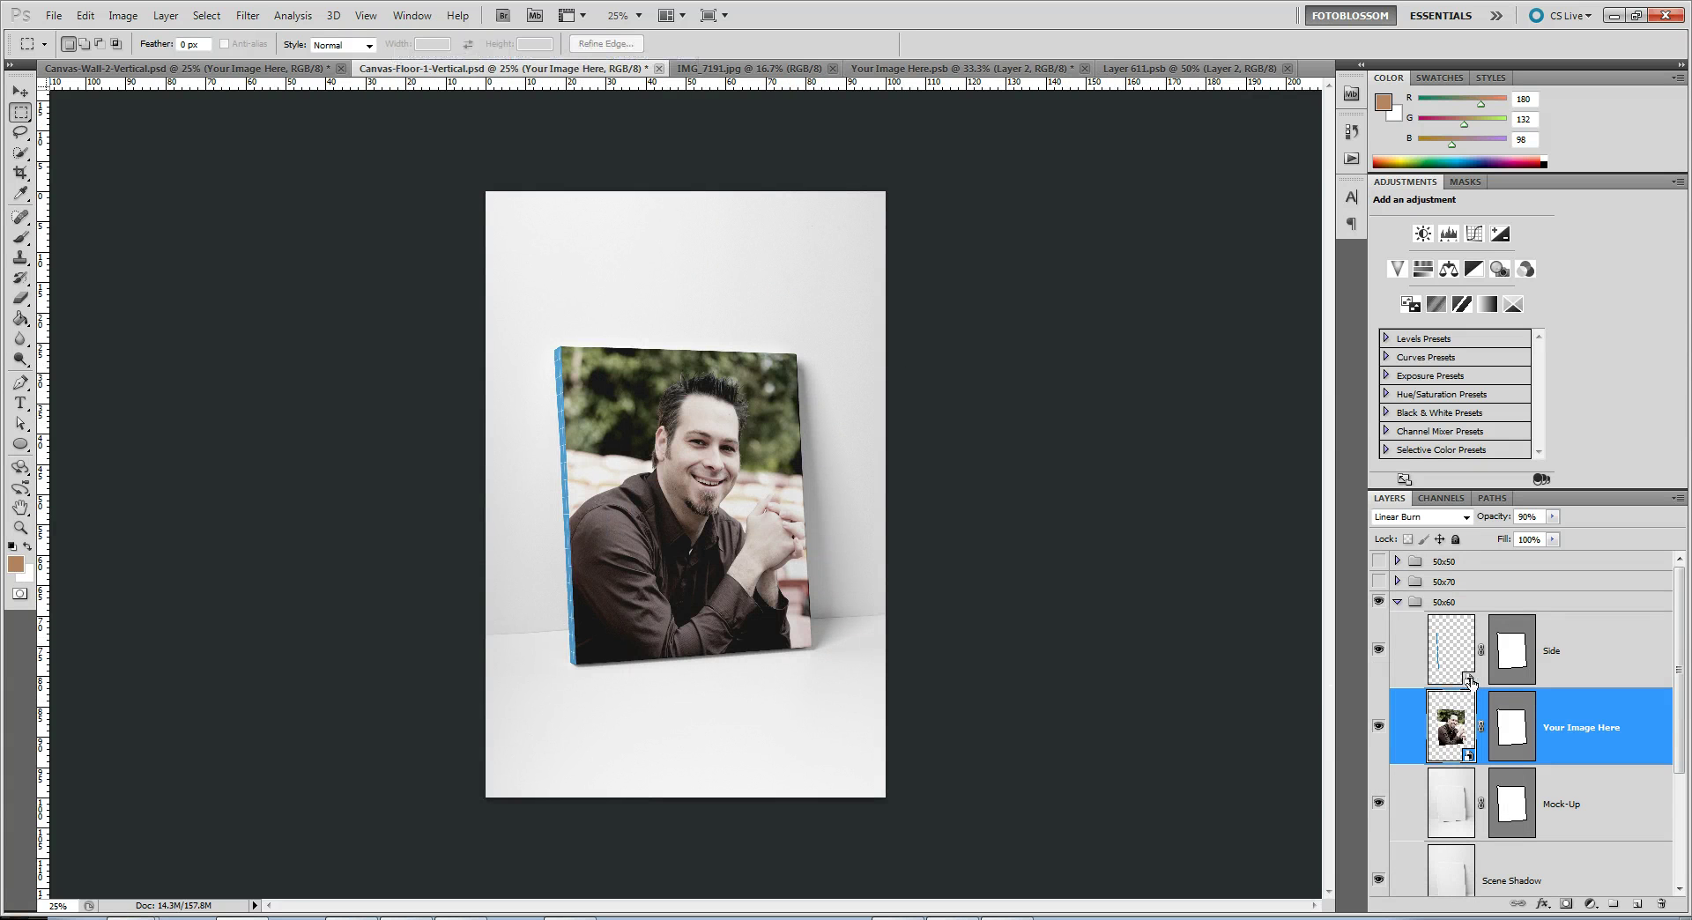
double_click(1451, 650)
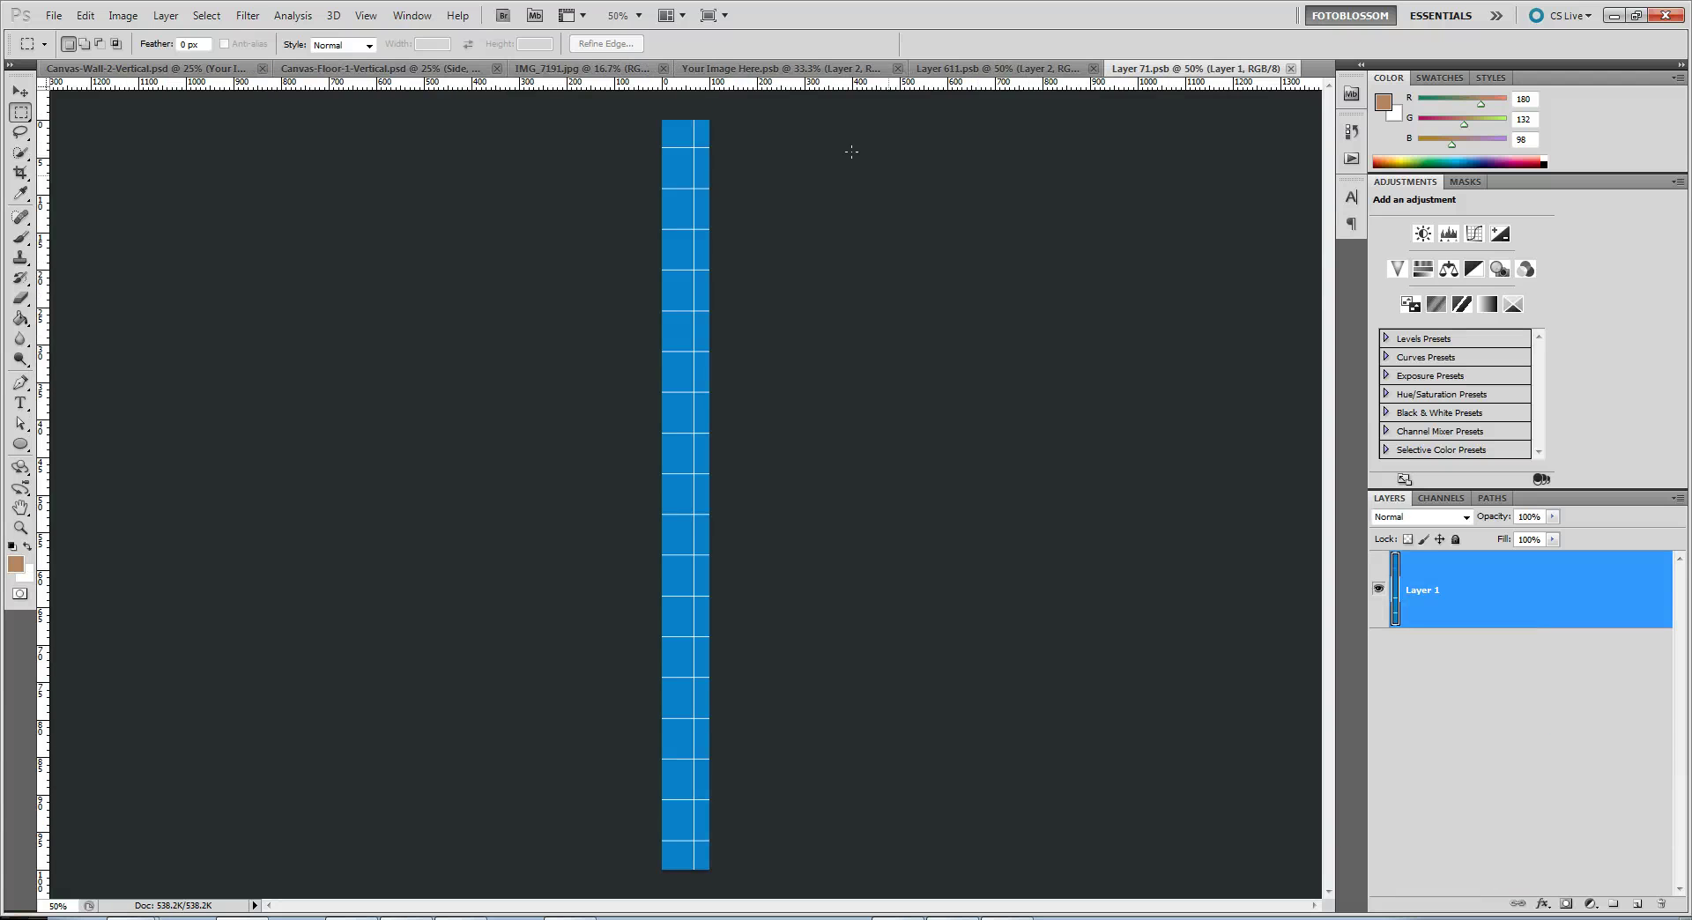
left_click(590, 69)
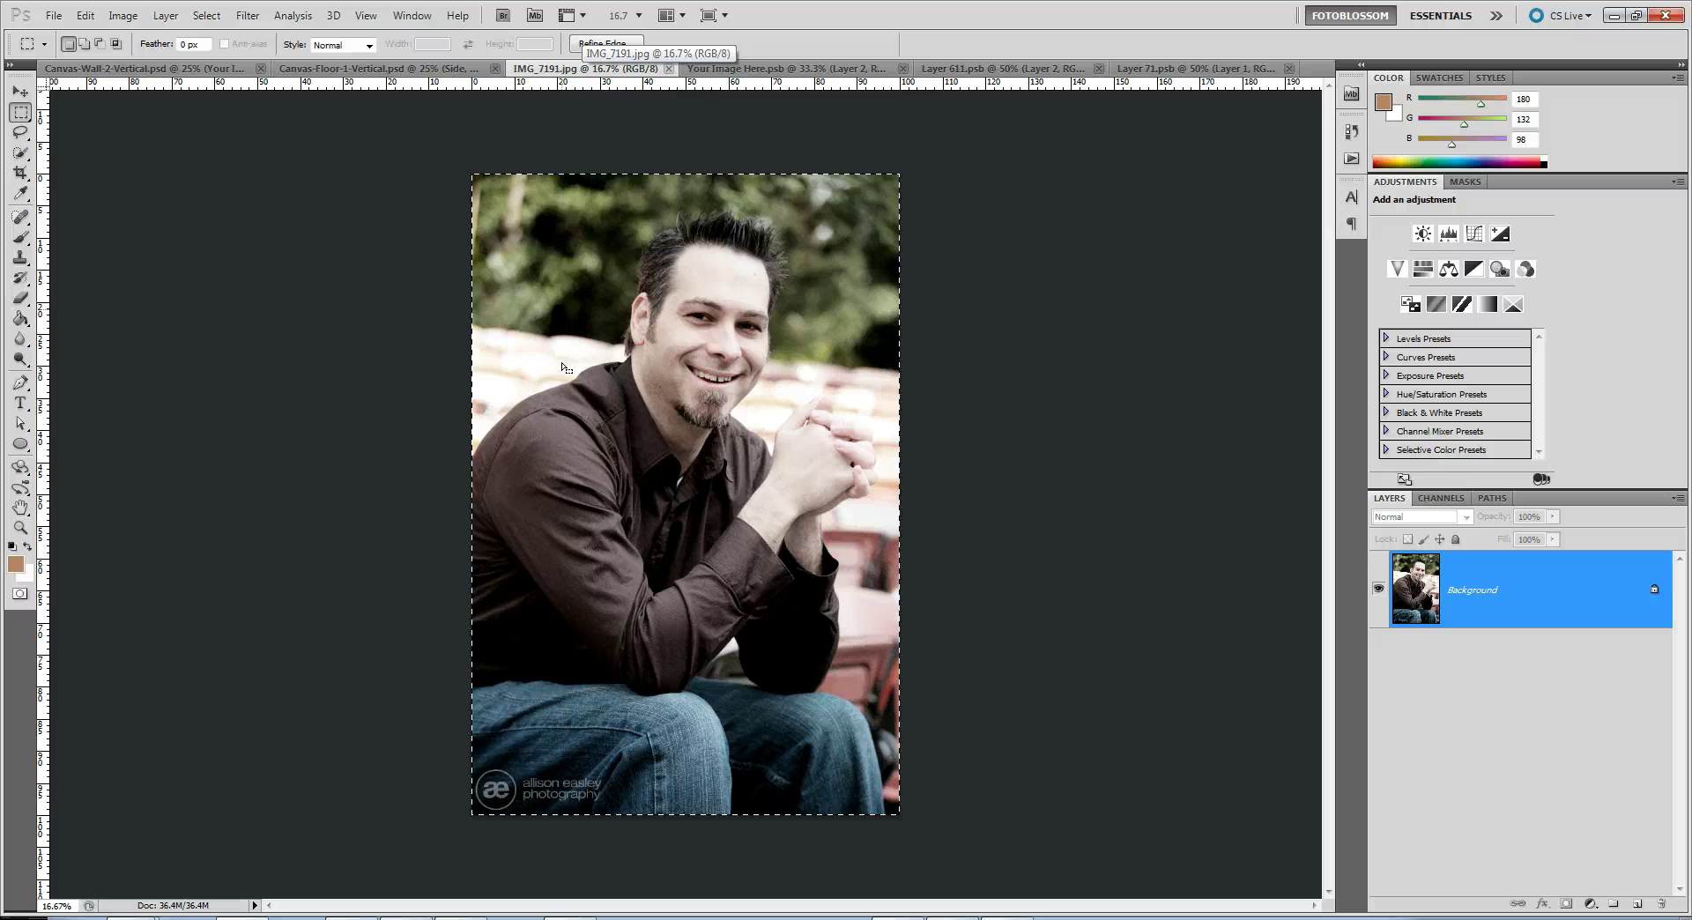
left_click(708, 71)
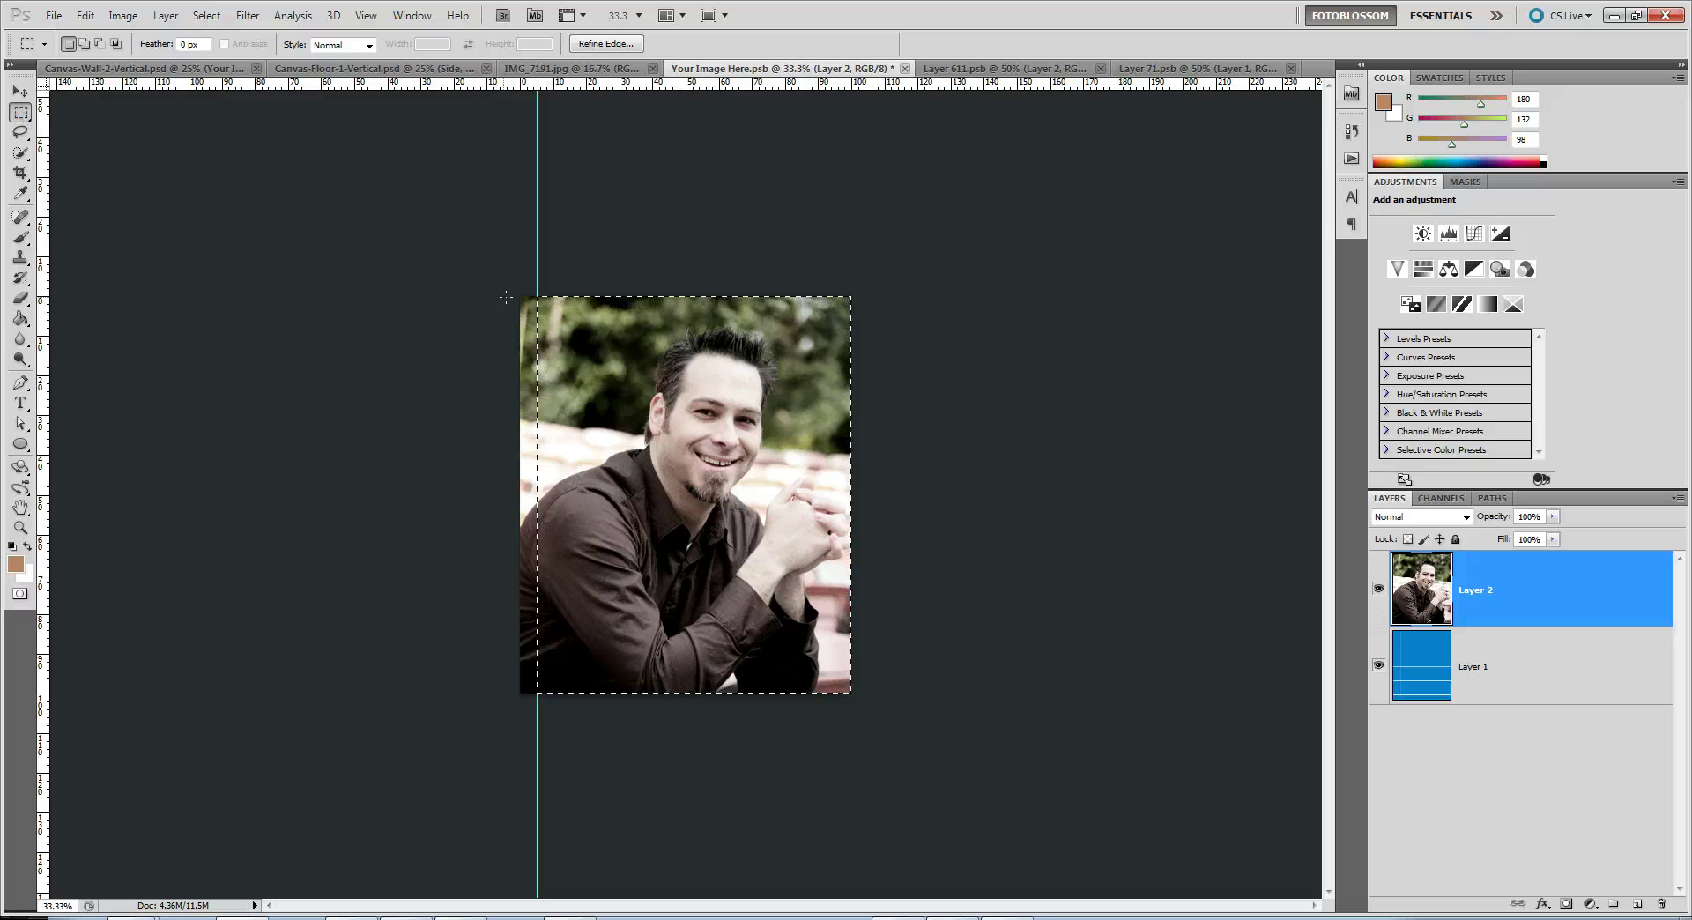
left_click_drag(519, 297, 518, 296)
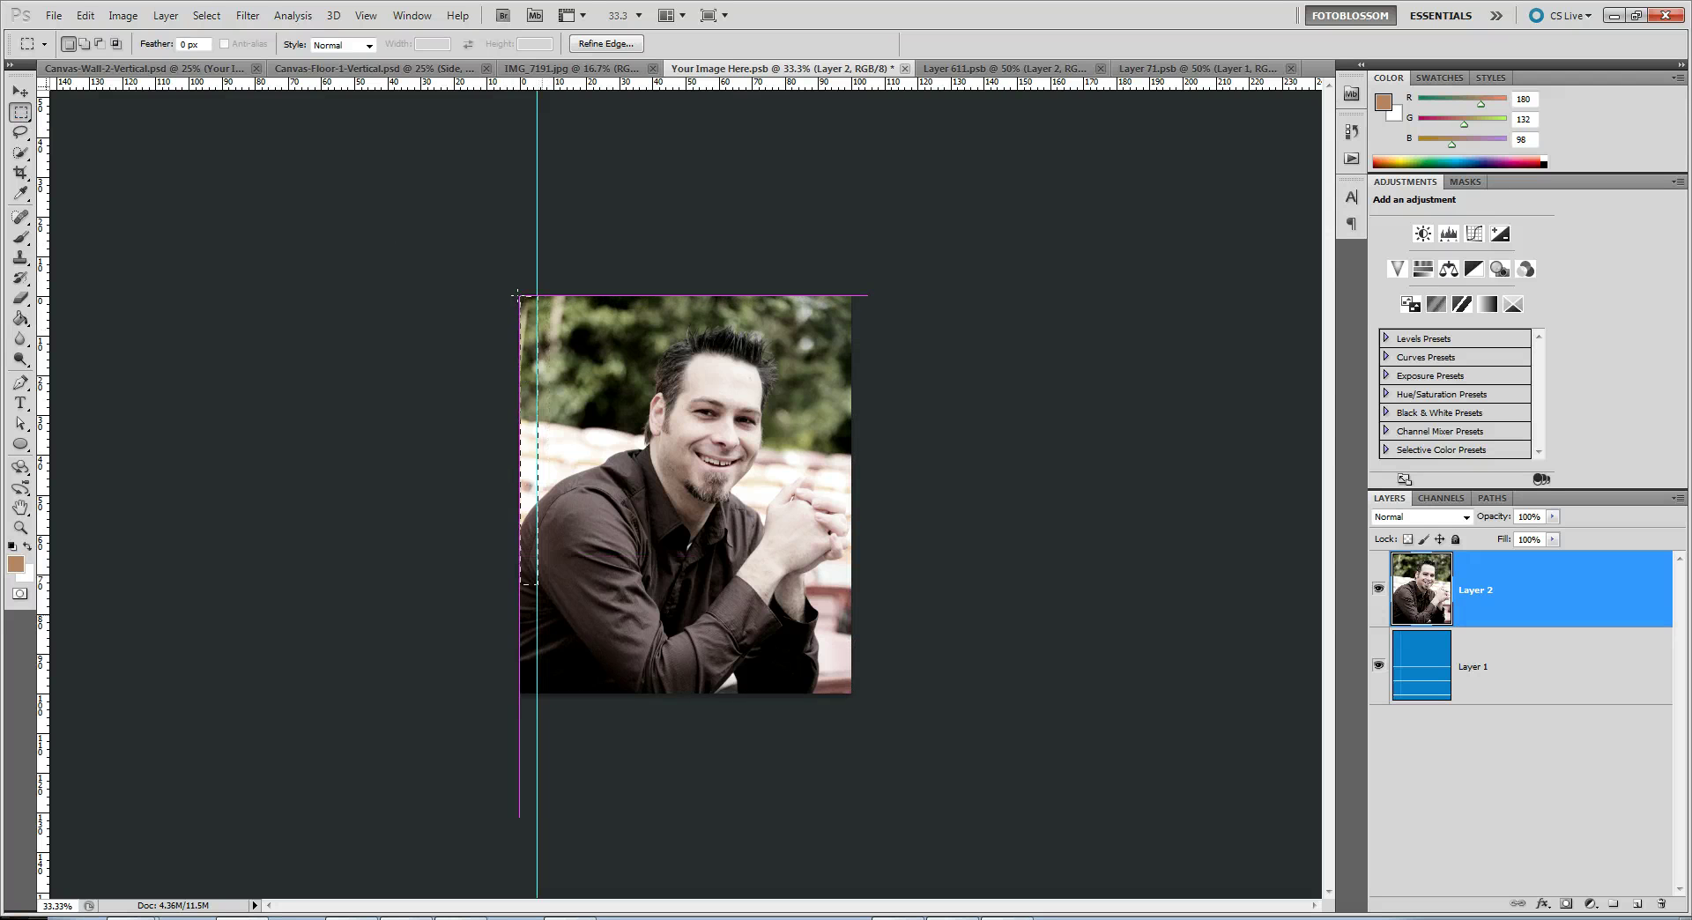
left_click_drag(537, 583, 536, 693)
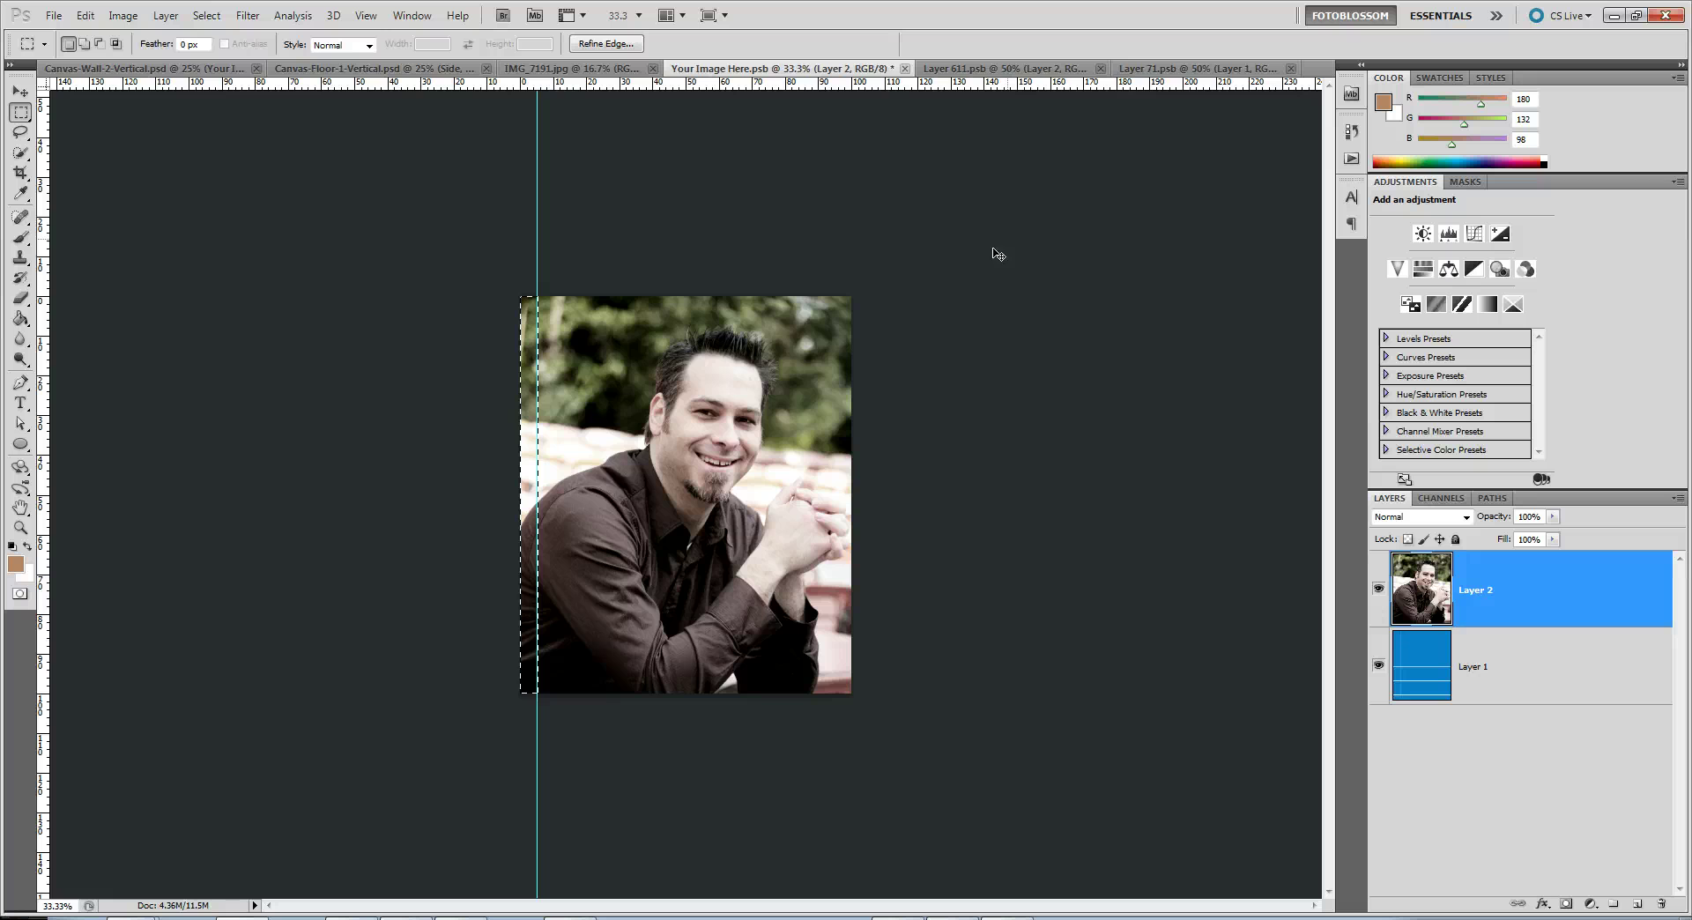
Paste the photo slice into Layer 71.psb, align it to the top, and scale it to the strip's height
left_click(1152, 69)
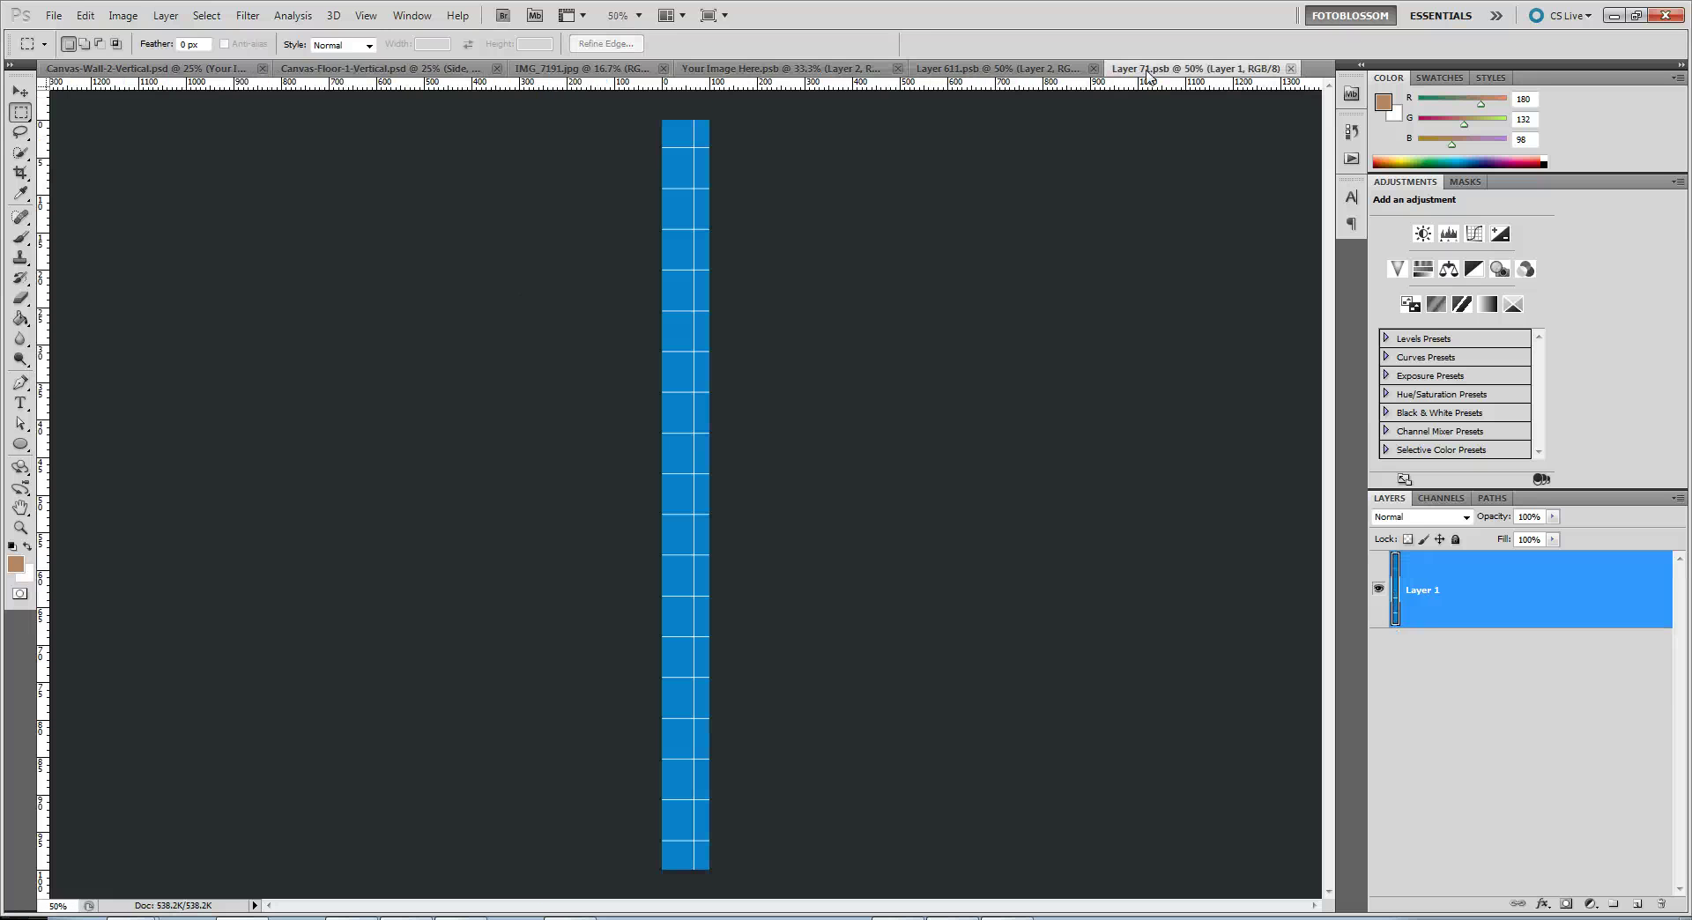
key("ctrl+v")
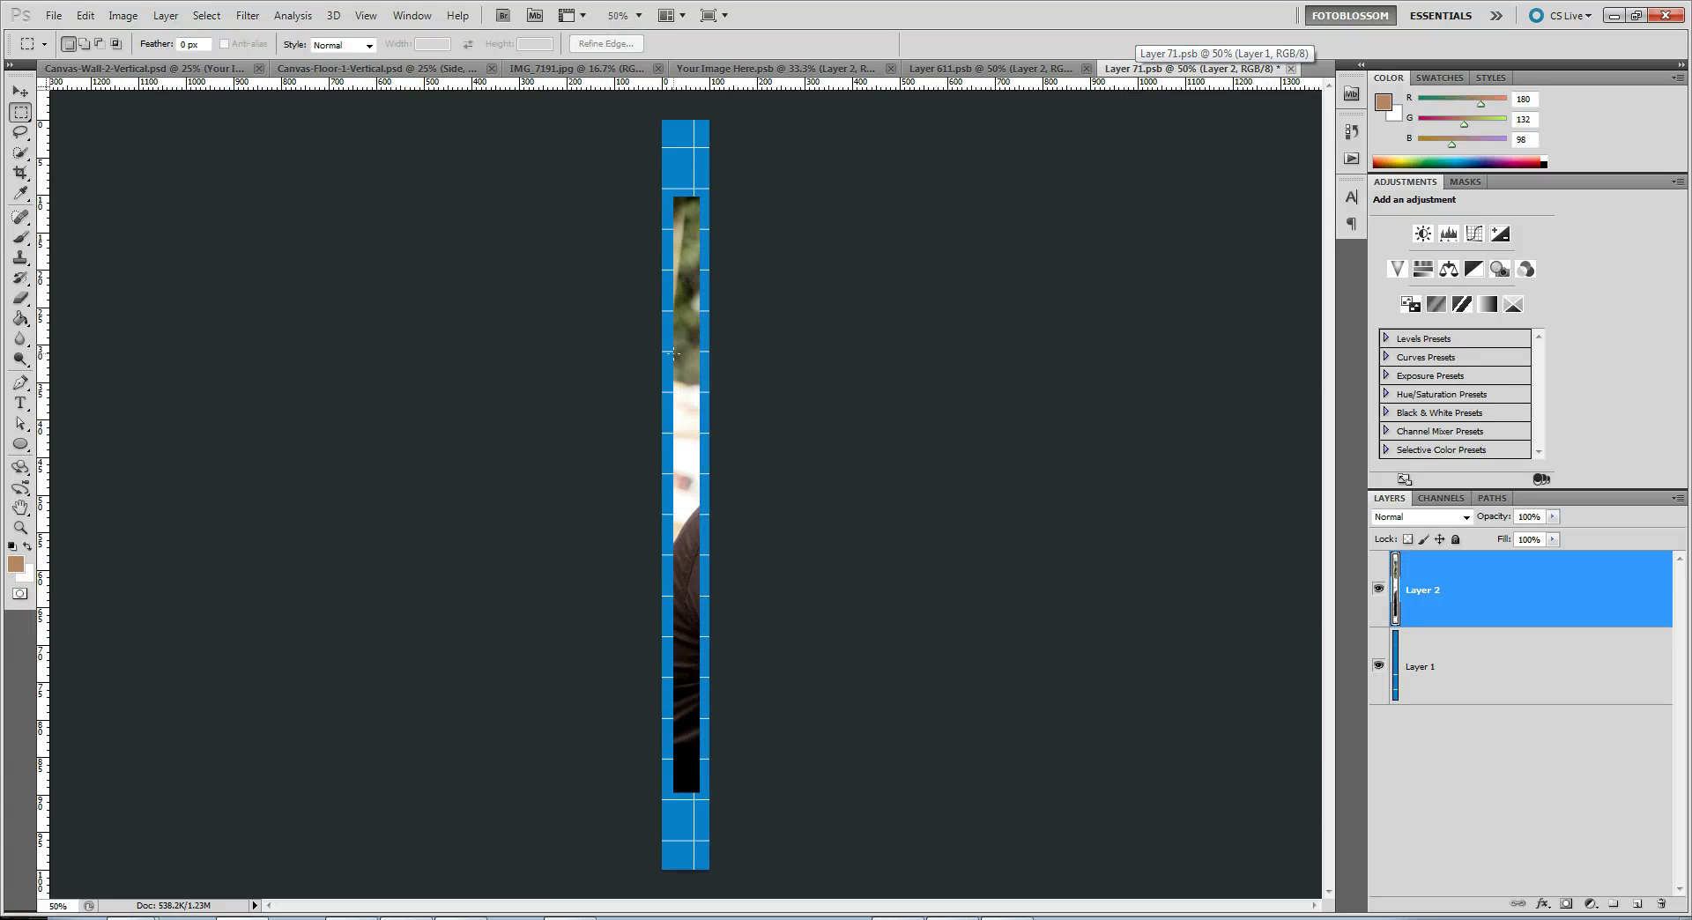
left_click_drag(686, 346, 692, 325)
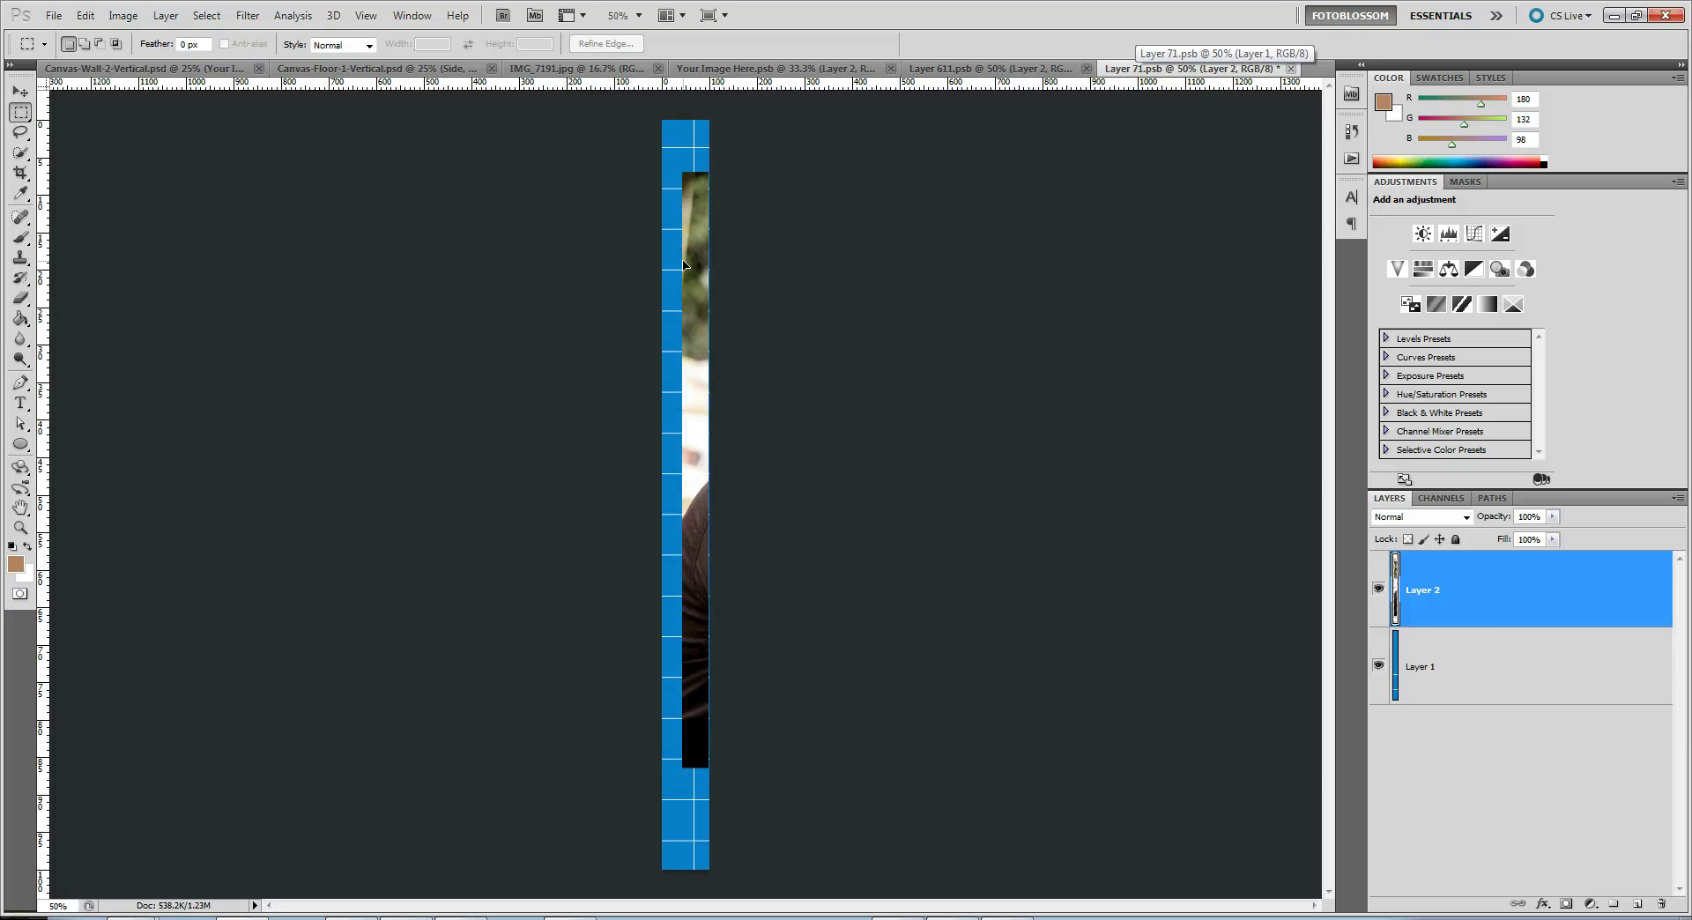
mouse_move(684, 264)
left_mouse_down()
mouse_move(676, 213)
mouse_move(694, 271)
left_mouse_up()
key("ctrl+t")
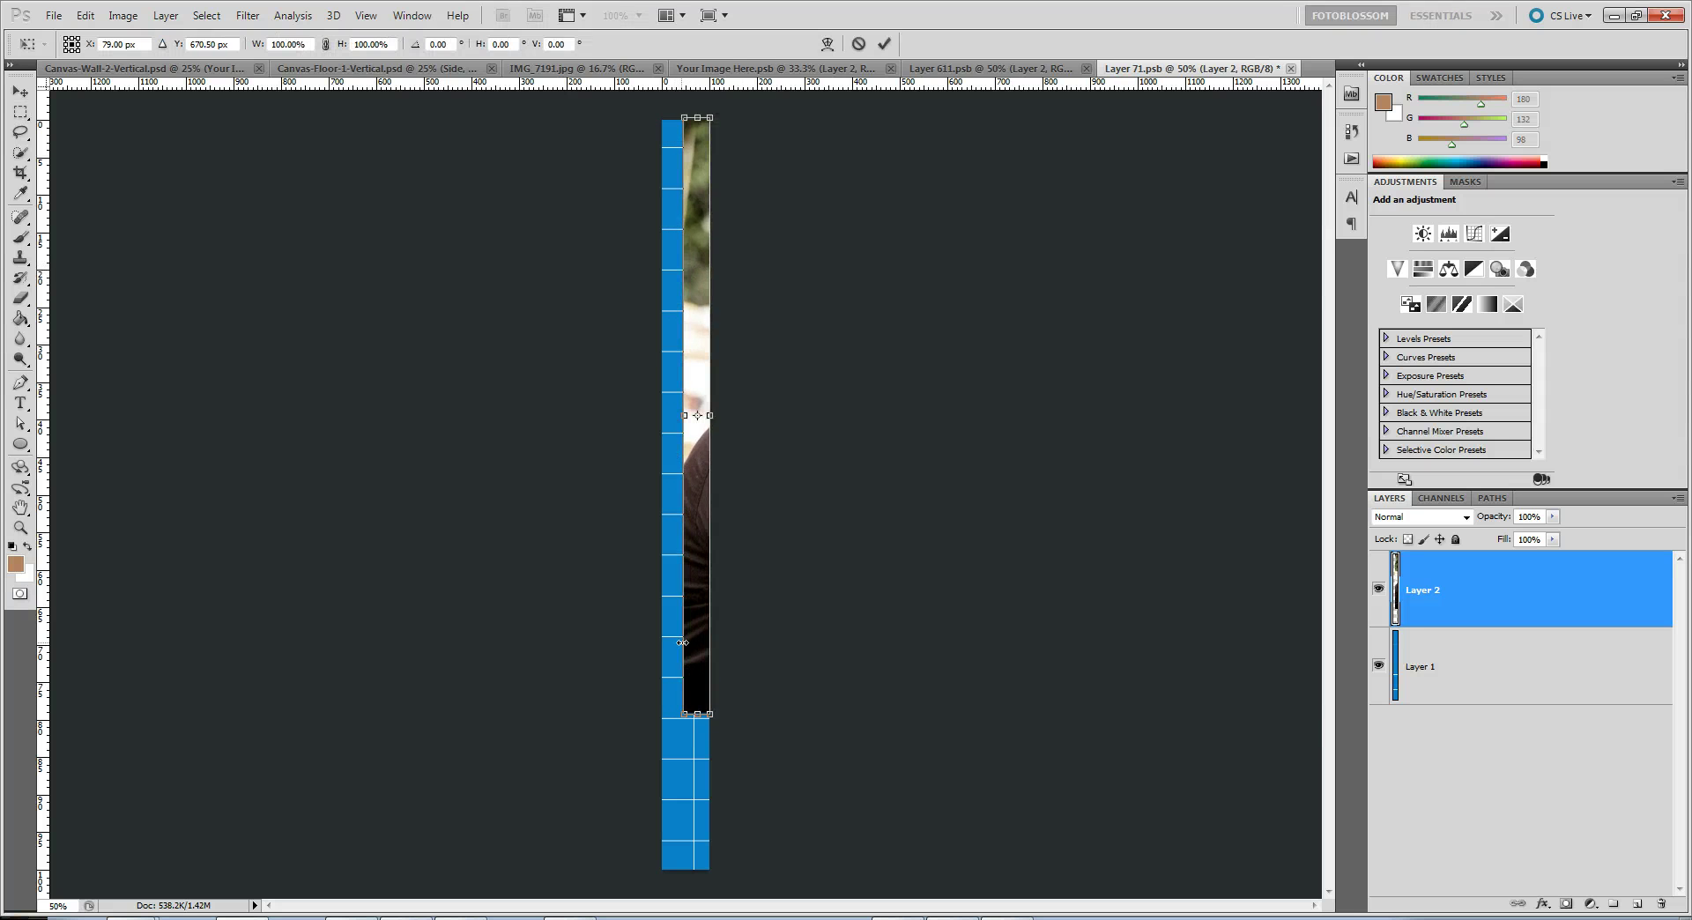
key("ctrl+minus")
left_click_drag(684, 643, 670, 718)
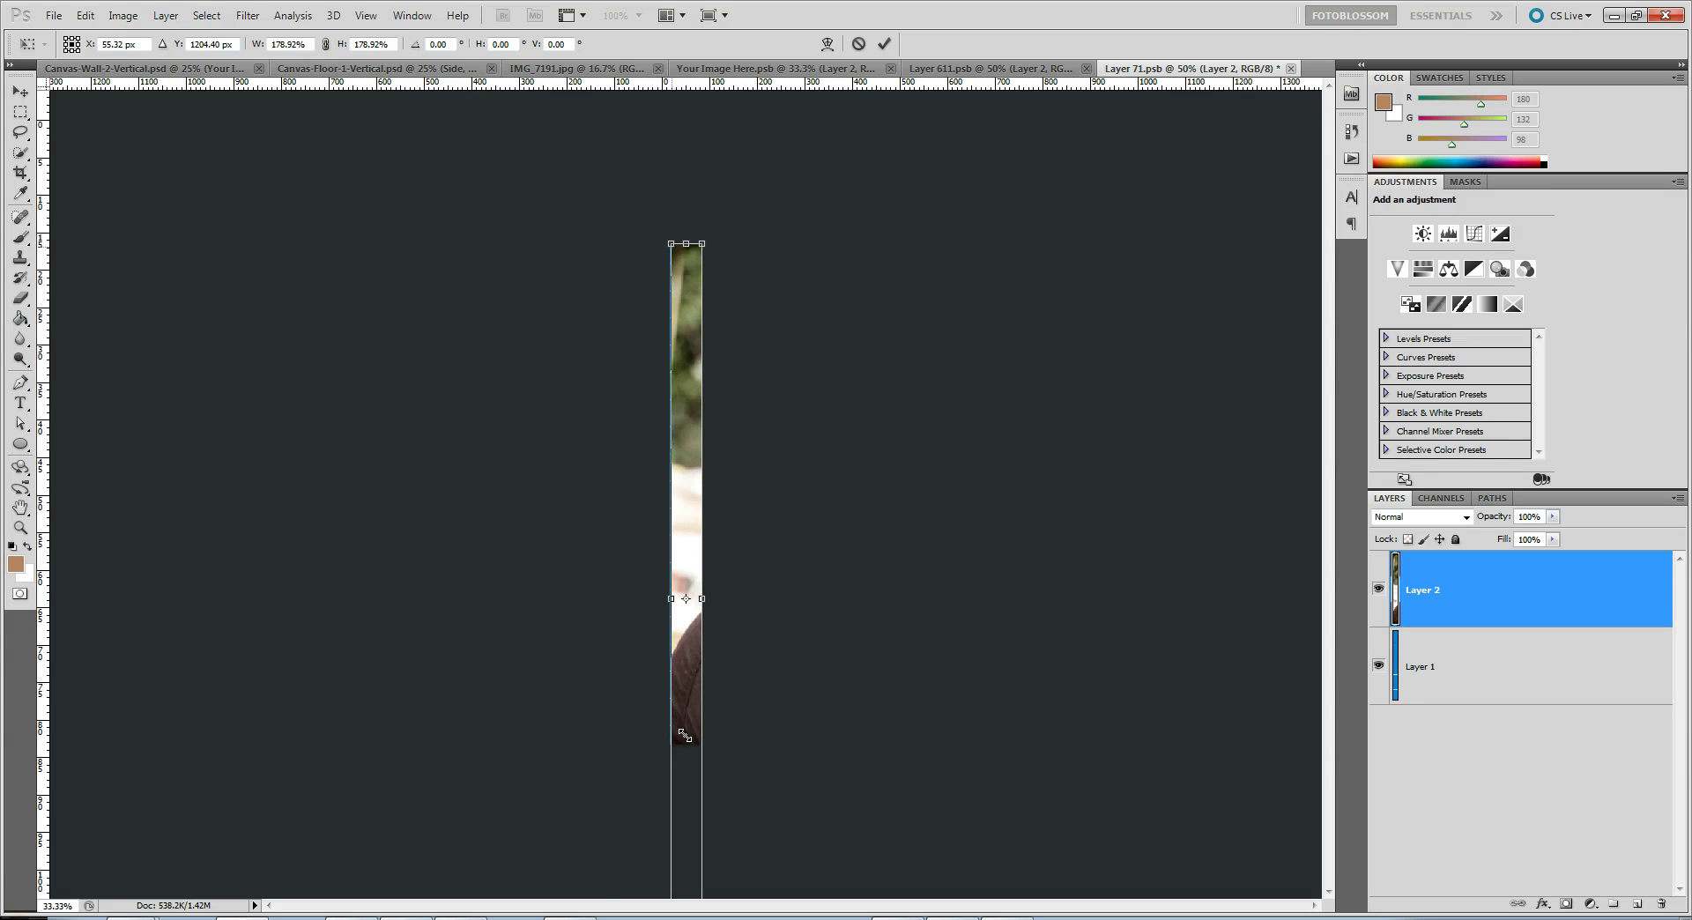
left_click_drag(669, 241, 670, 241)
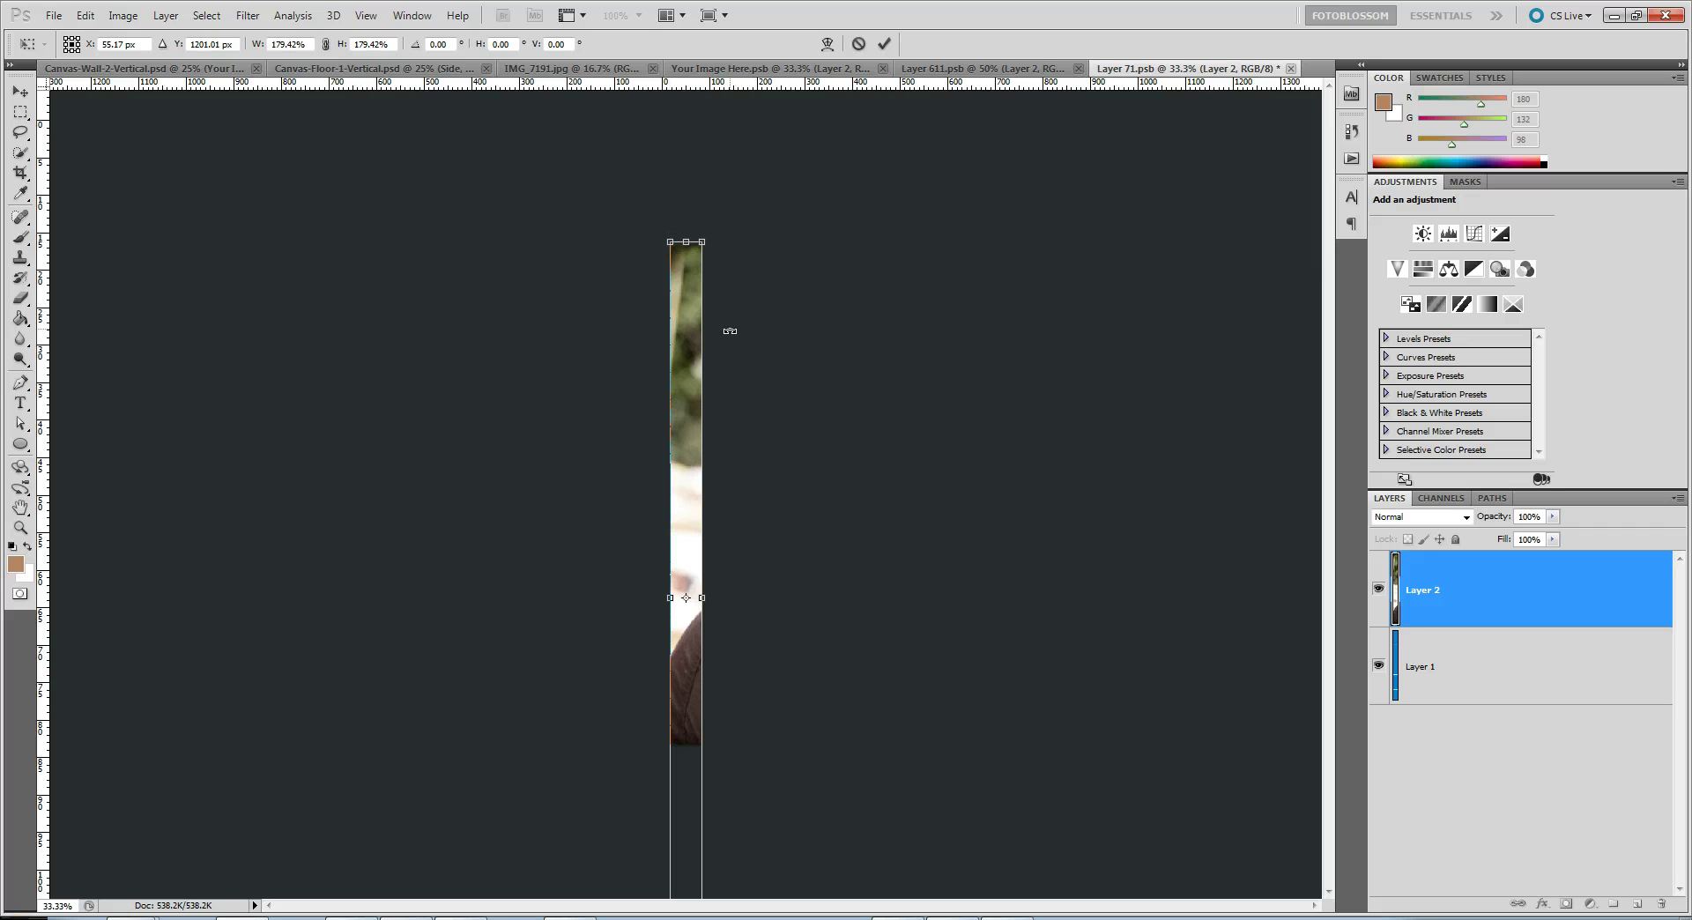
key("Return")
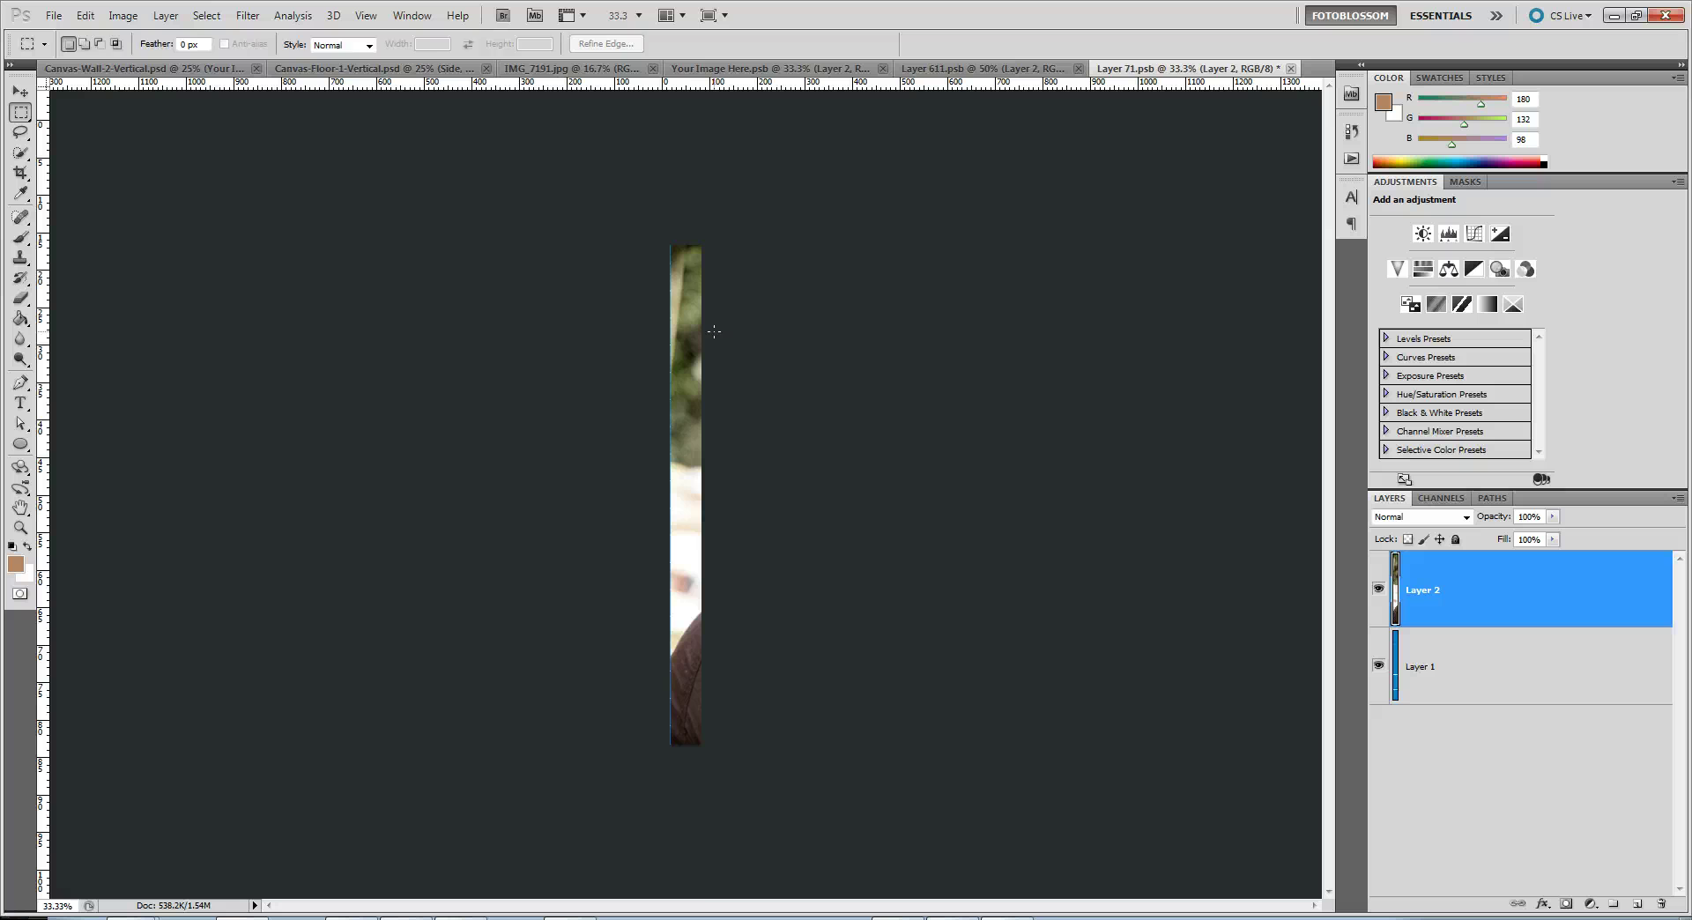
Stretch the slice's top edge and nudge it to hide the blue strip, then save Layer 71.psb
key("ctrl+t")
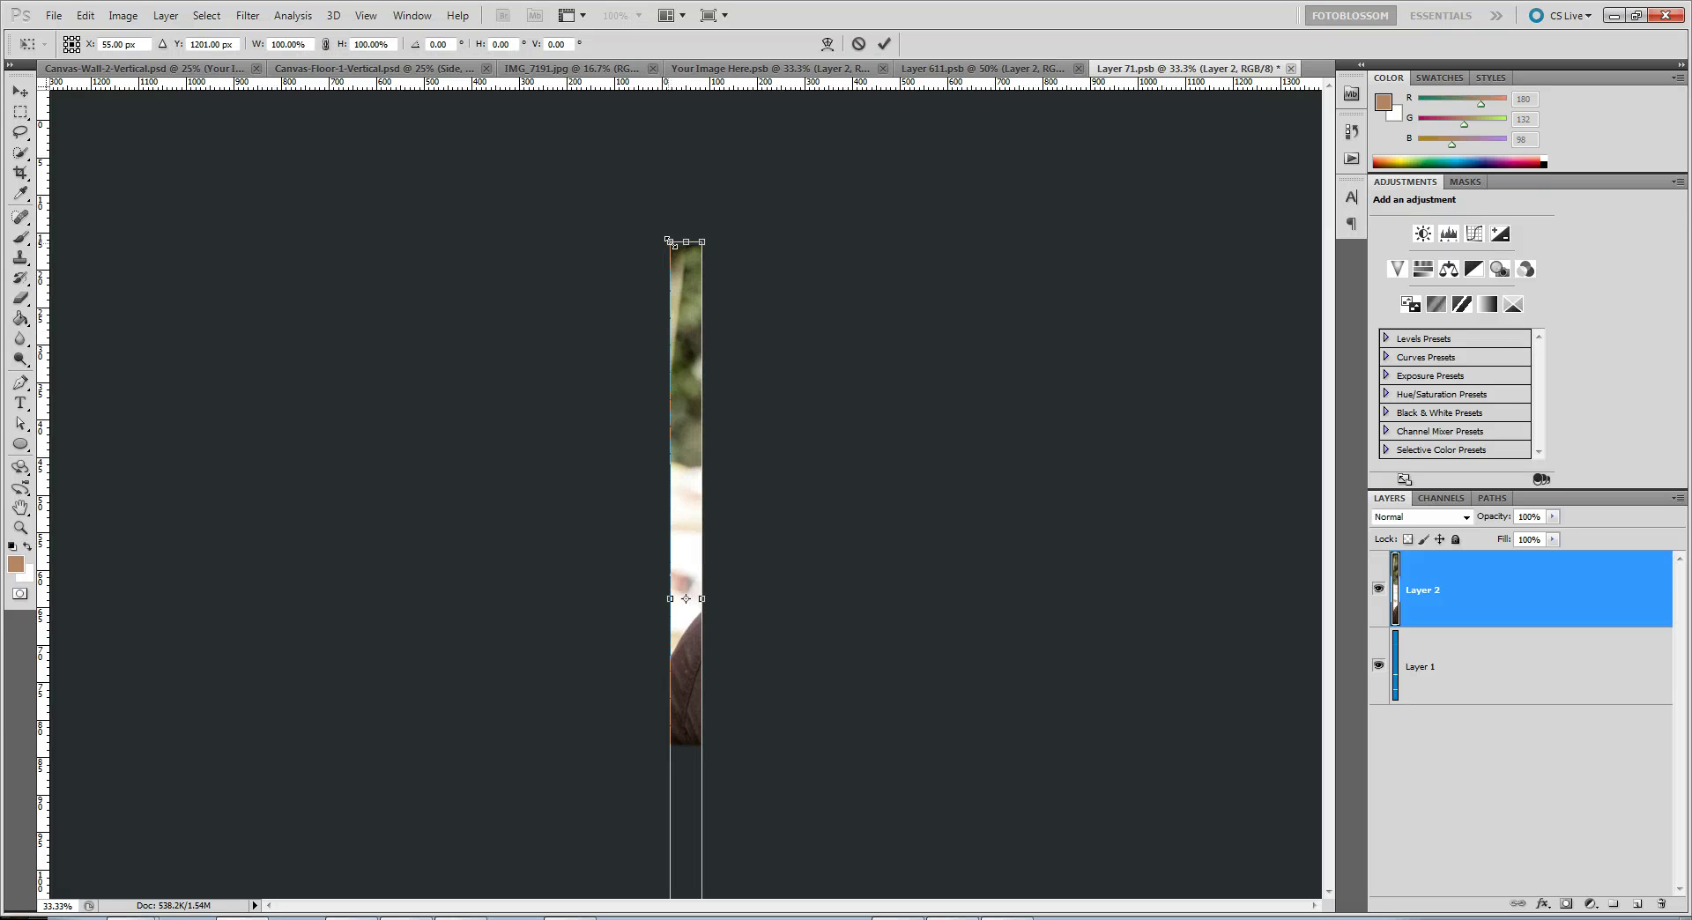
left_click_drag(668, 240, 659, 229)
key("Return")
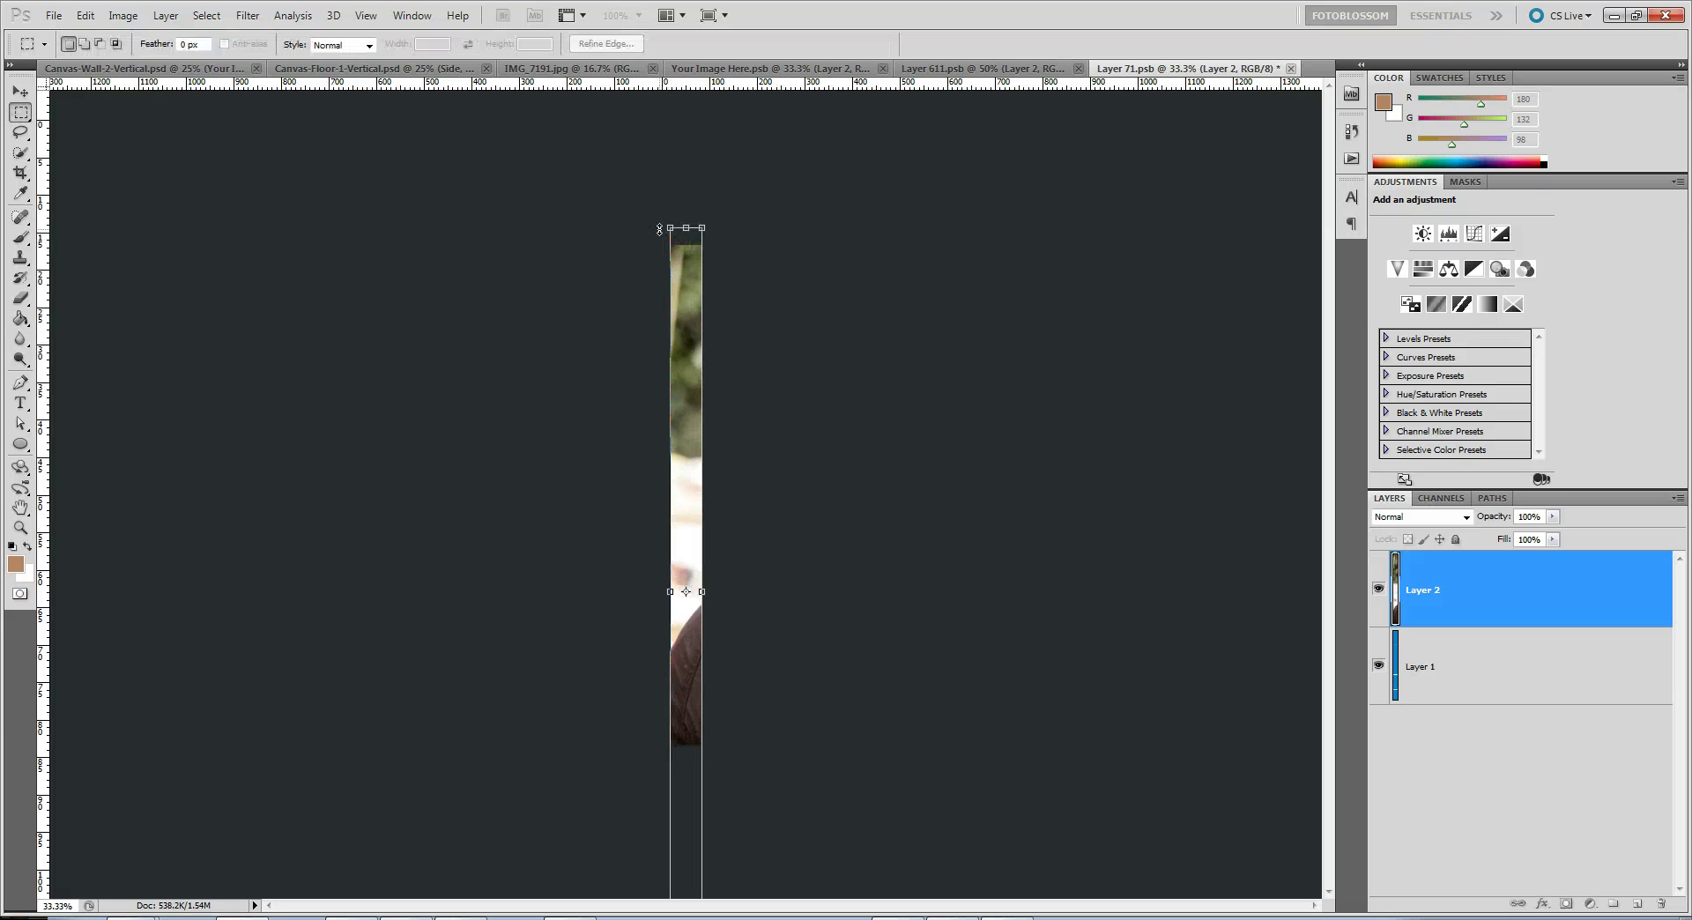
left_click(20, 92)
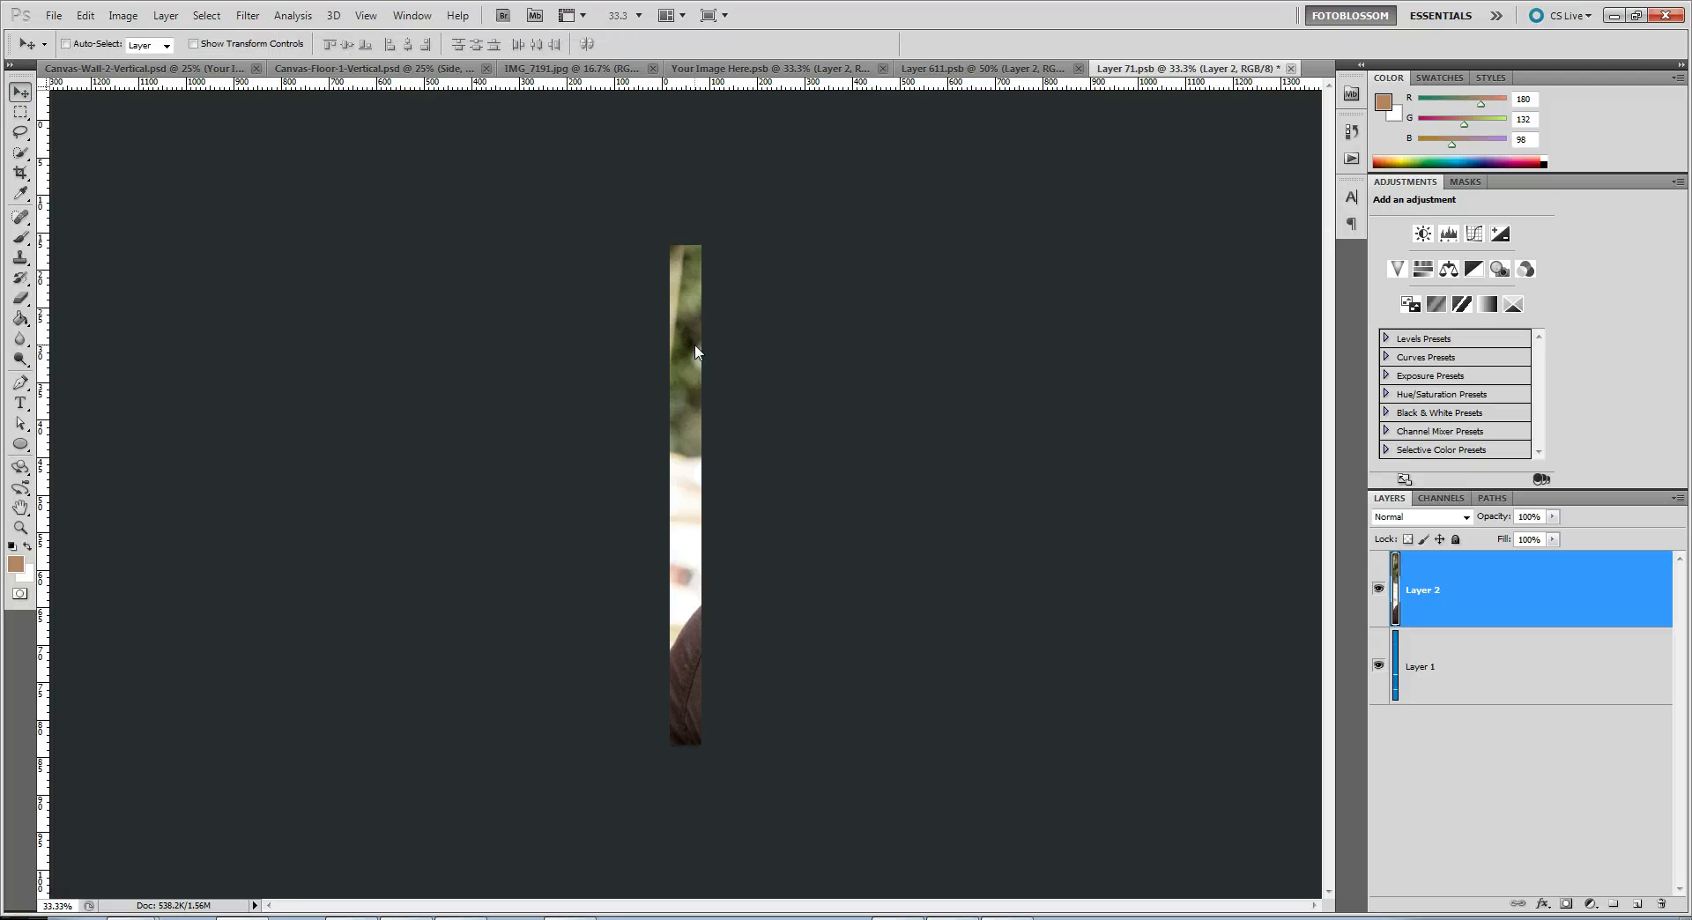
left_click_drag(698, 353, 695, 364)
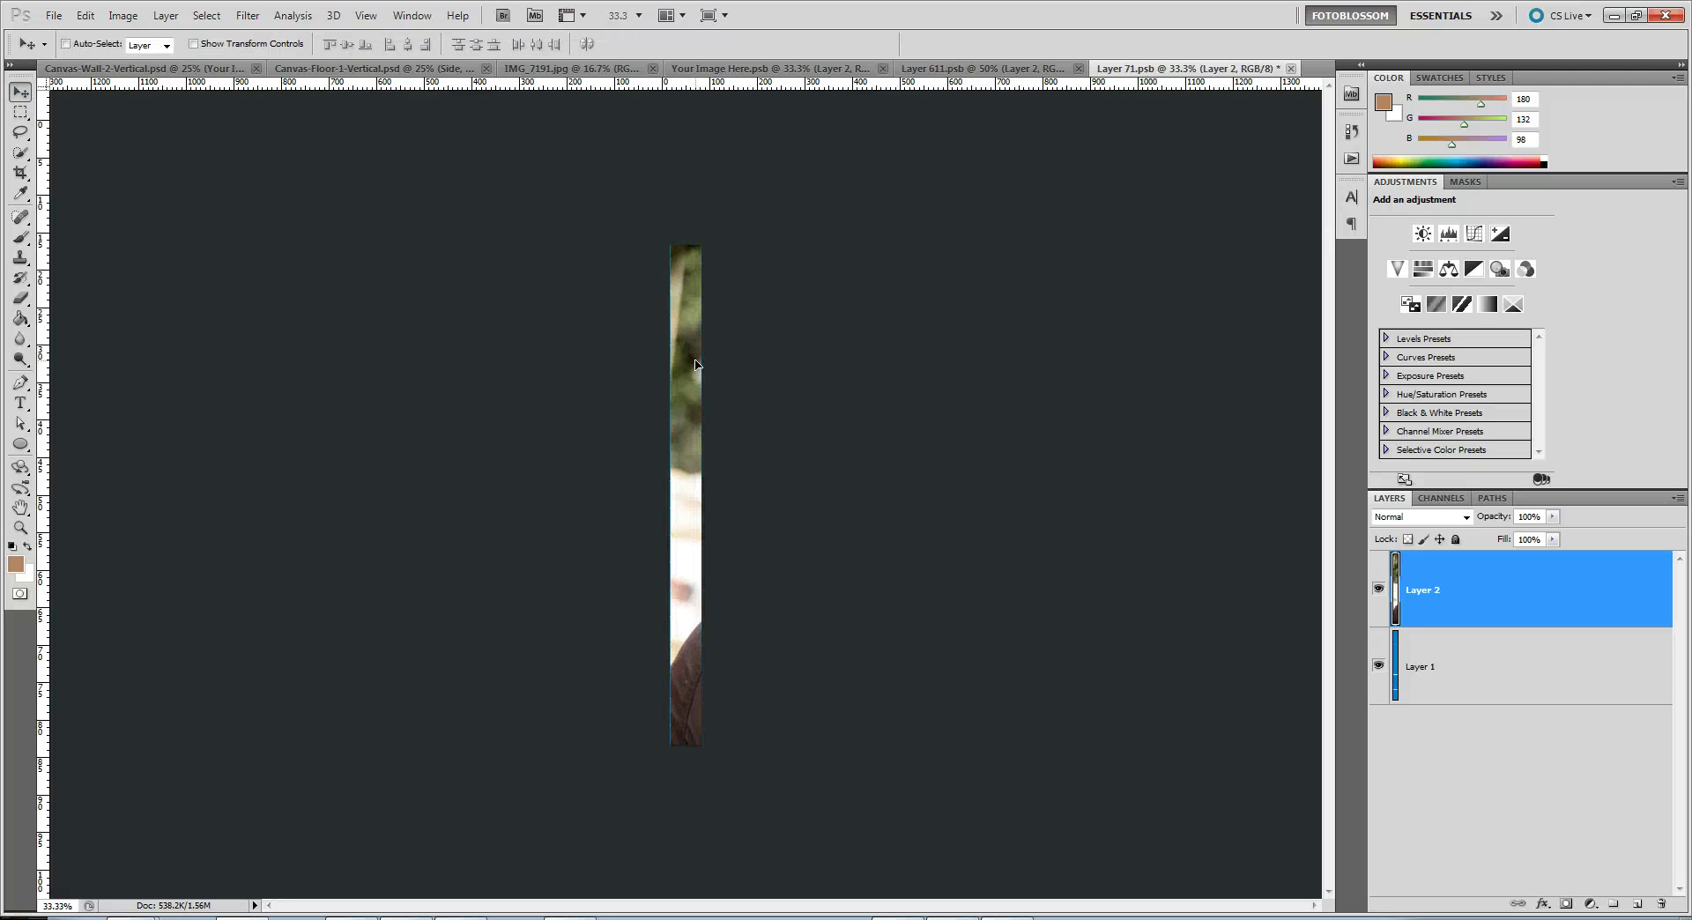
key("Left")
key("ctrl+s")
In Layer 611.psb at 25% zoom, marquee-select a narrow strip down the portrait's left edge
left_click(371, 70)
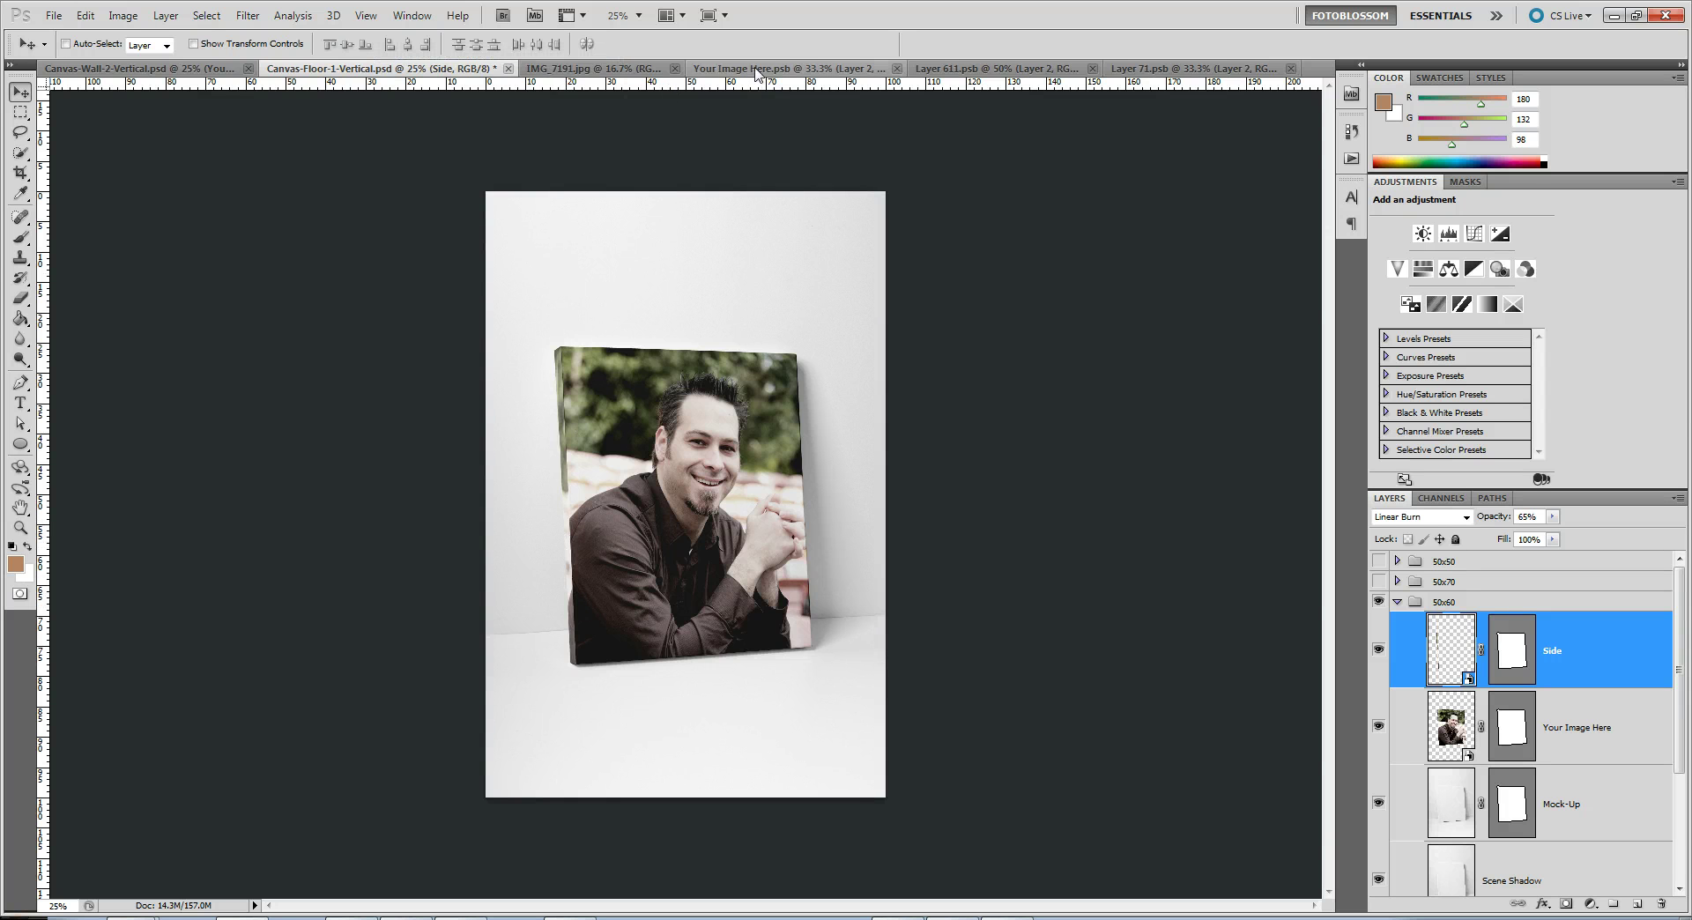
left_click(621, 69)
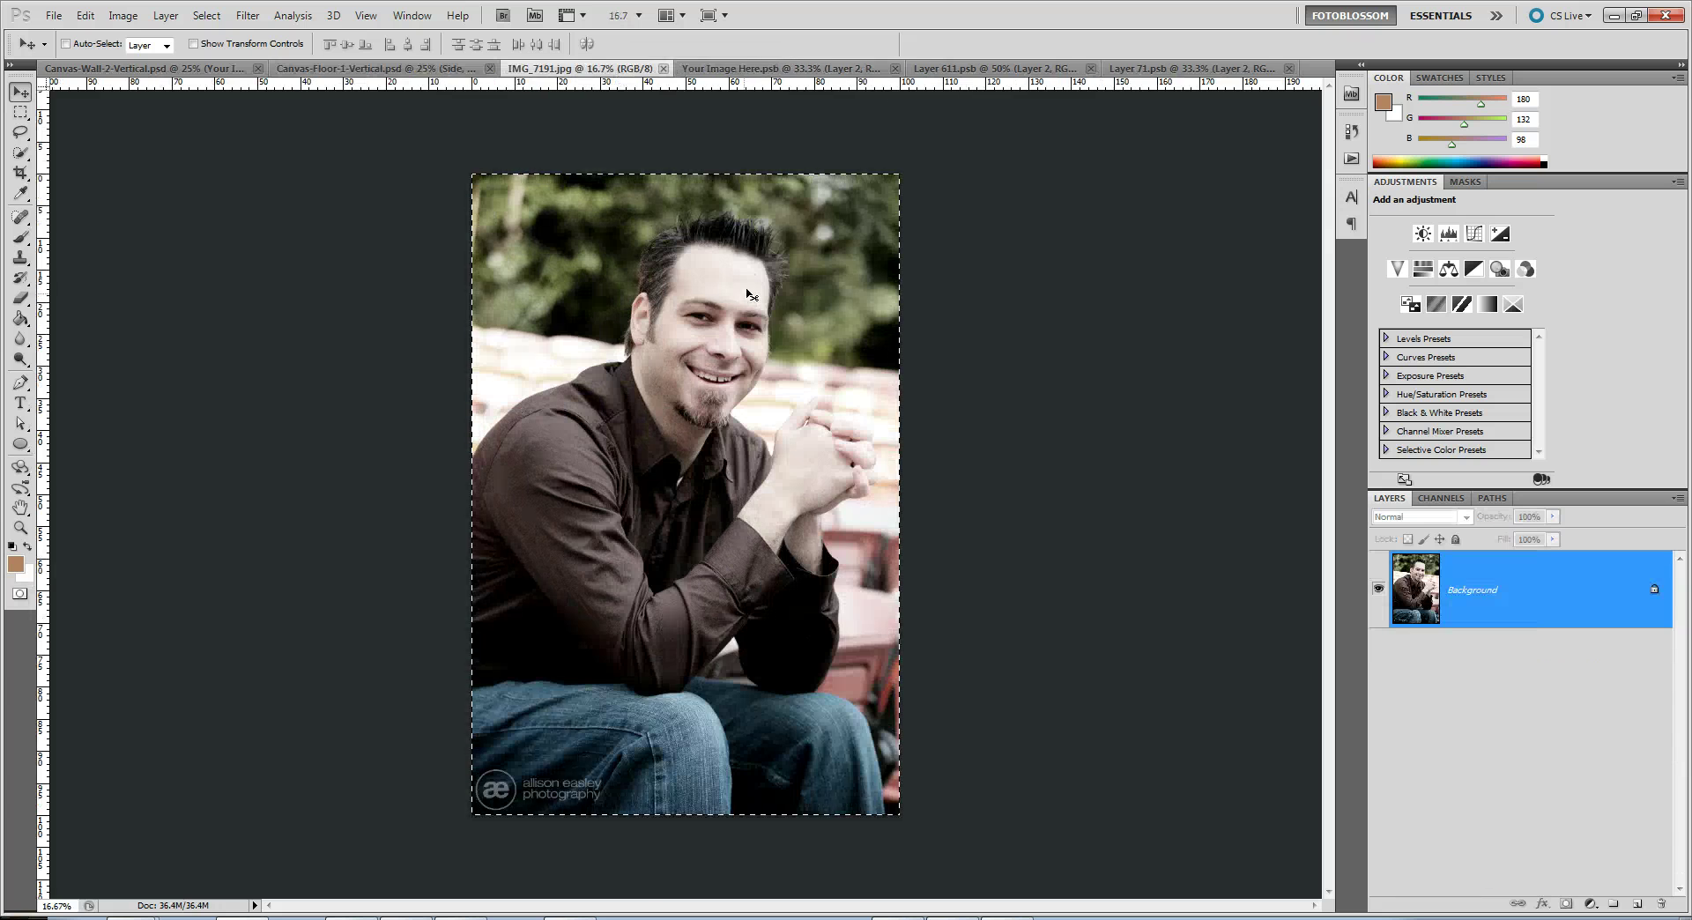
left_click(815, 70)
left_click(995, 69)
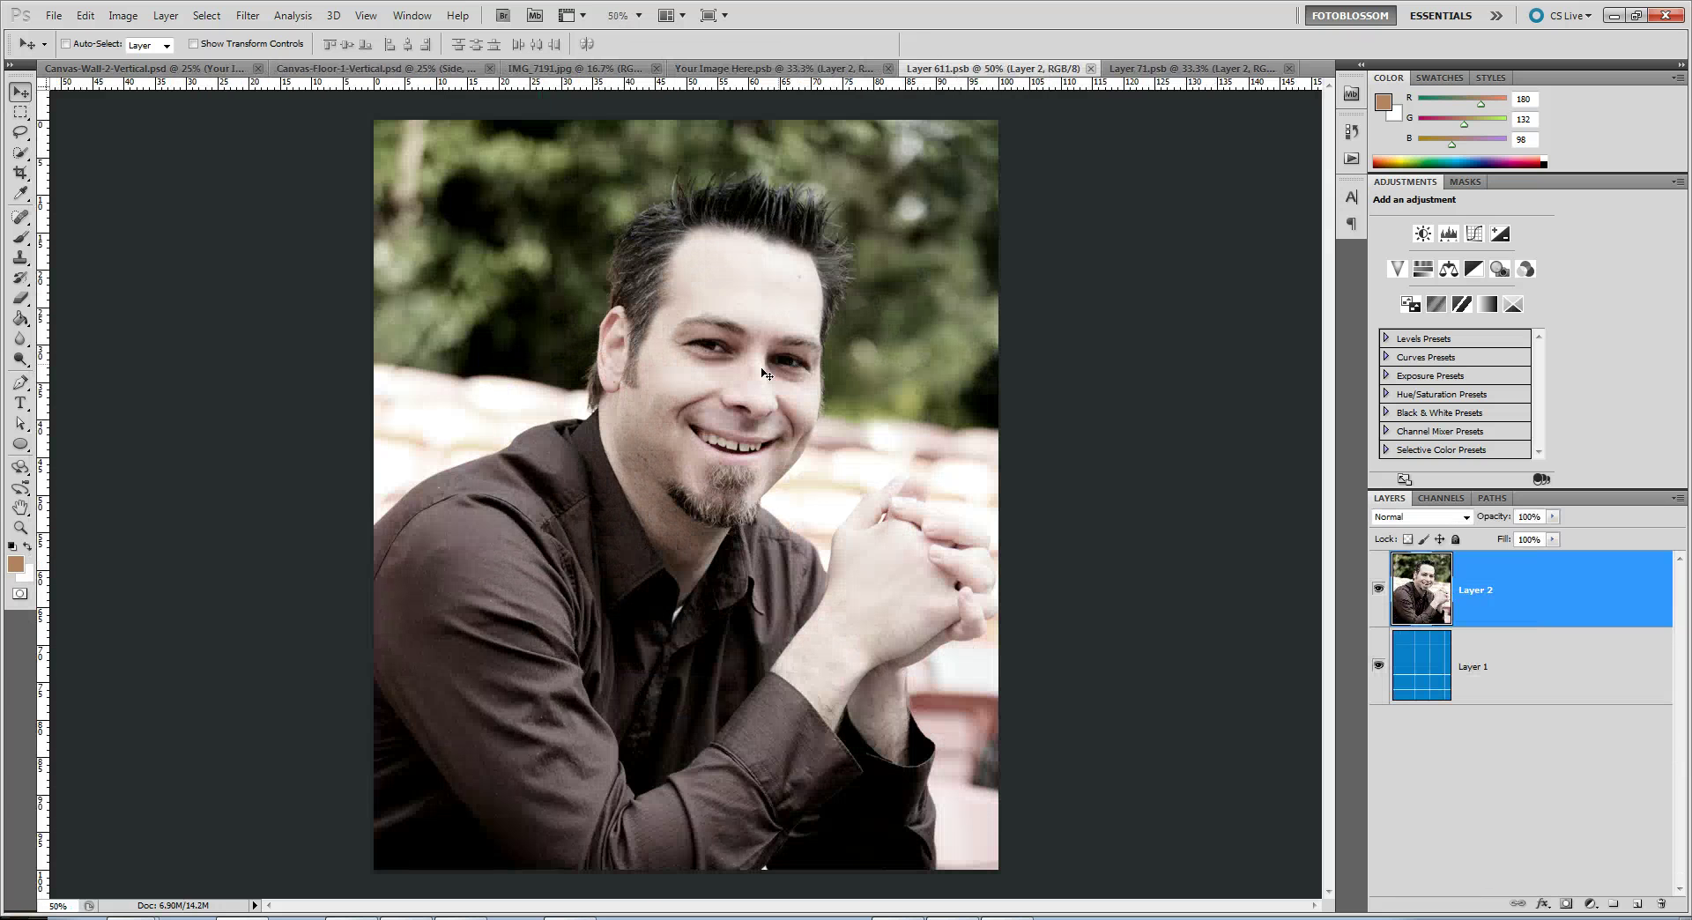
left_click(622, 479, "alt")
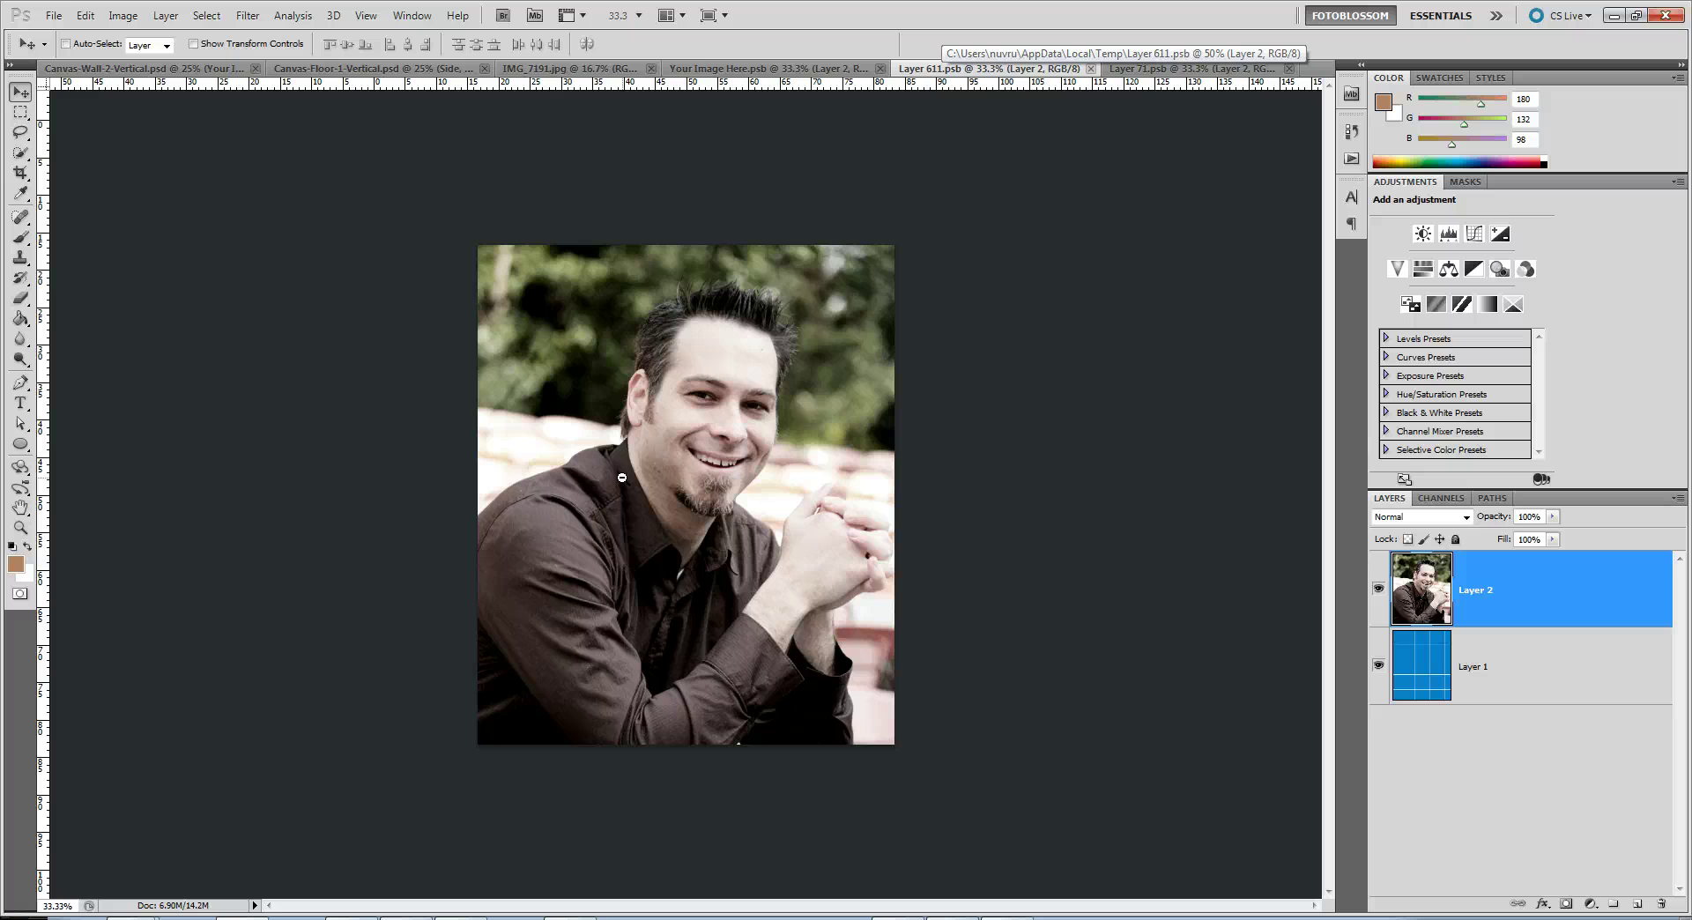
left_click(623, 477, "alt")
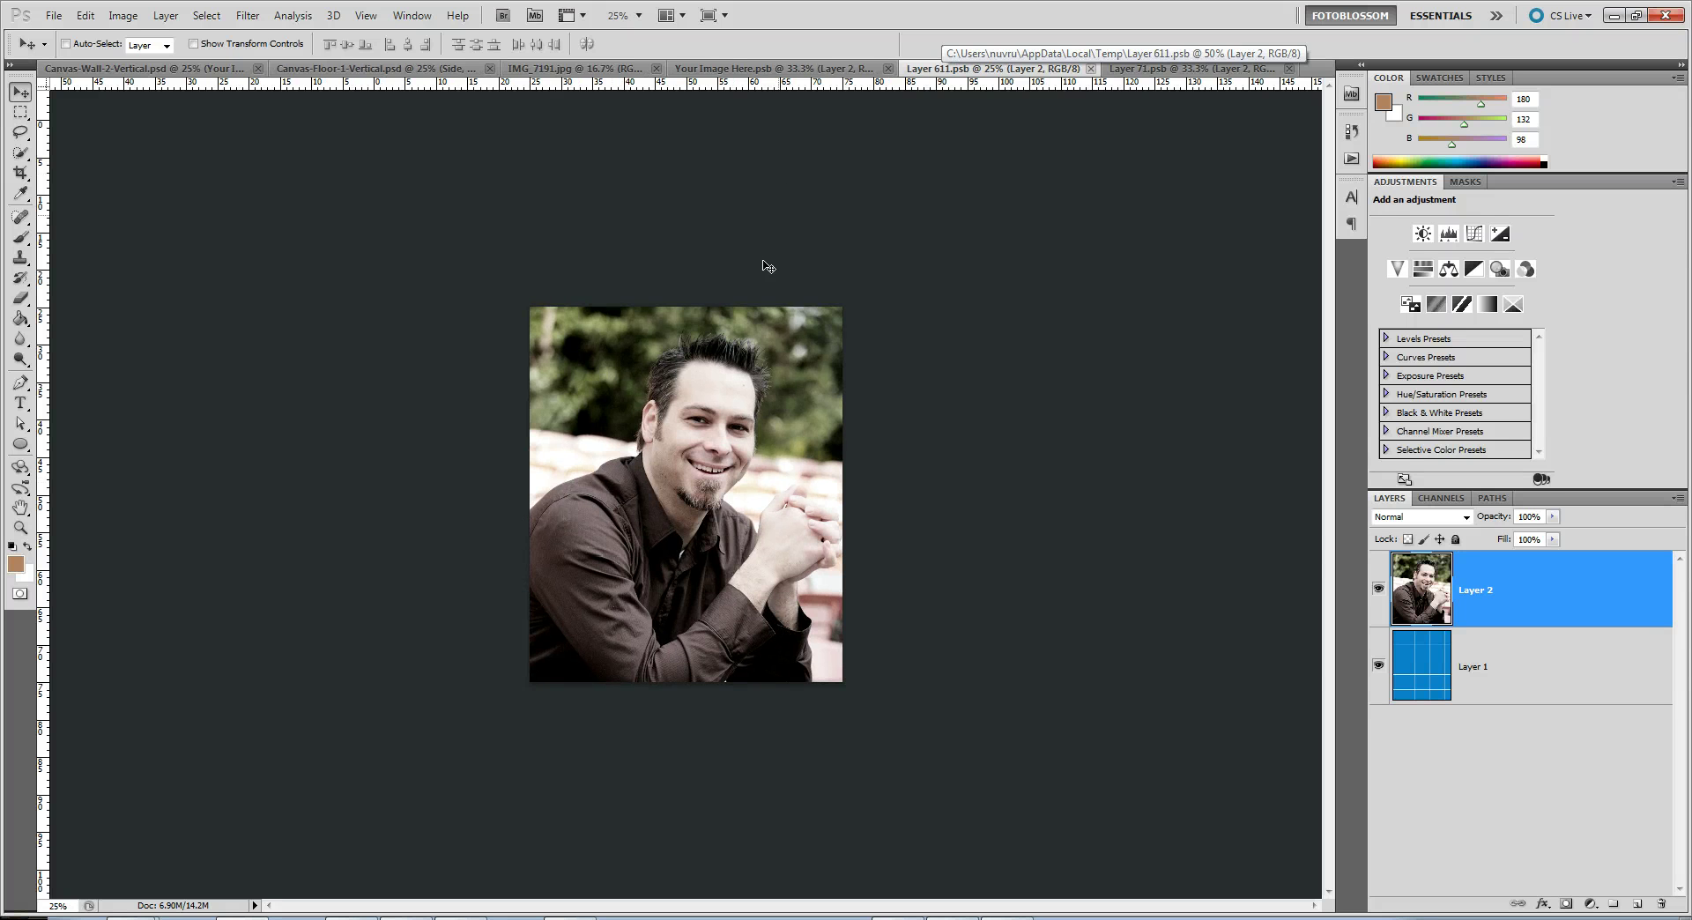
key("m")
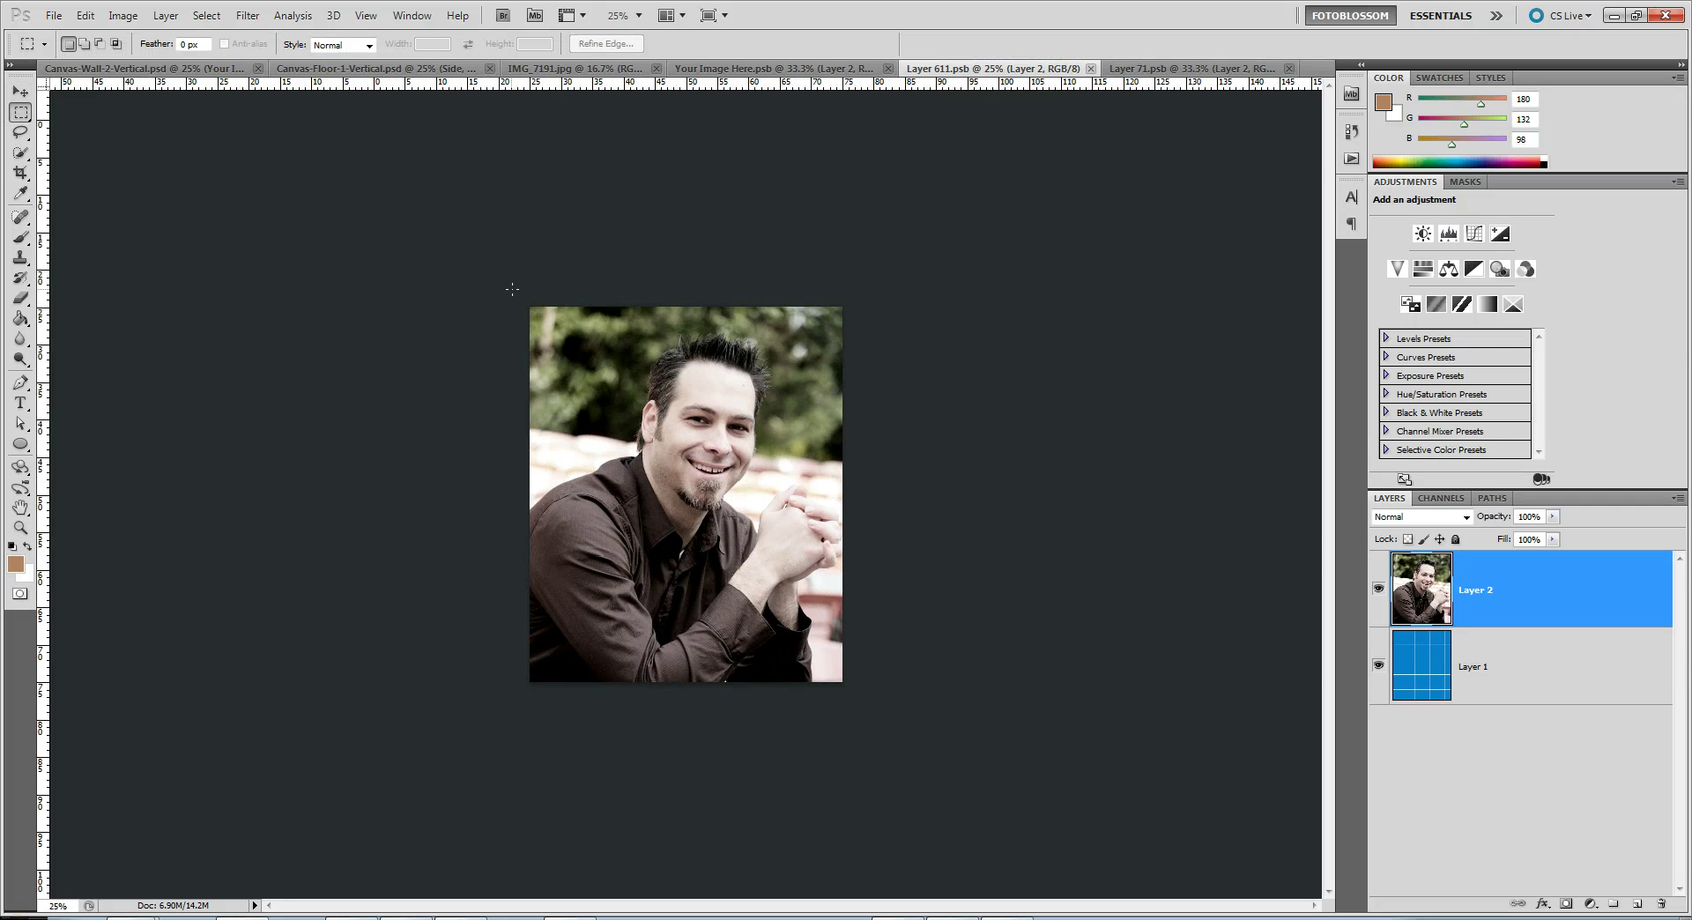
left_click_drag(529, 307, 550, 680)
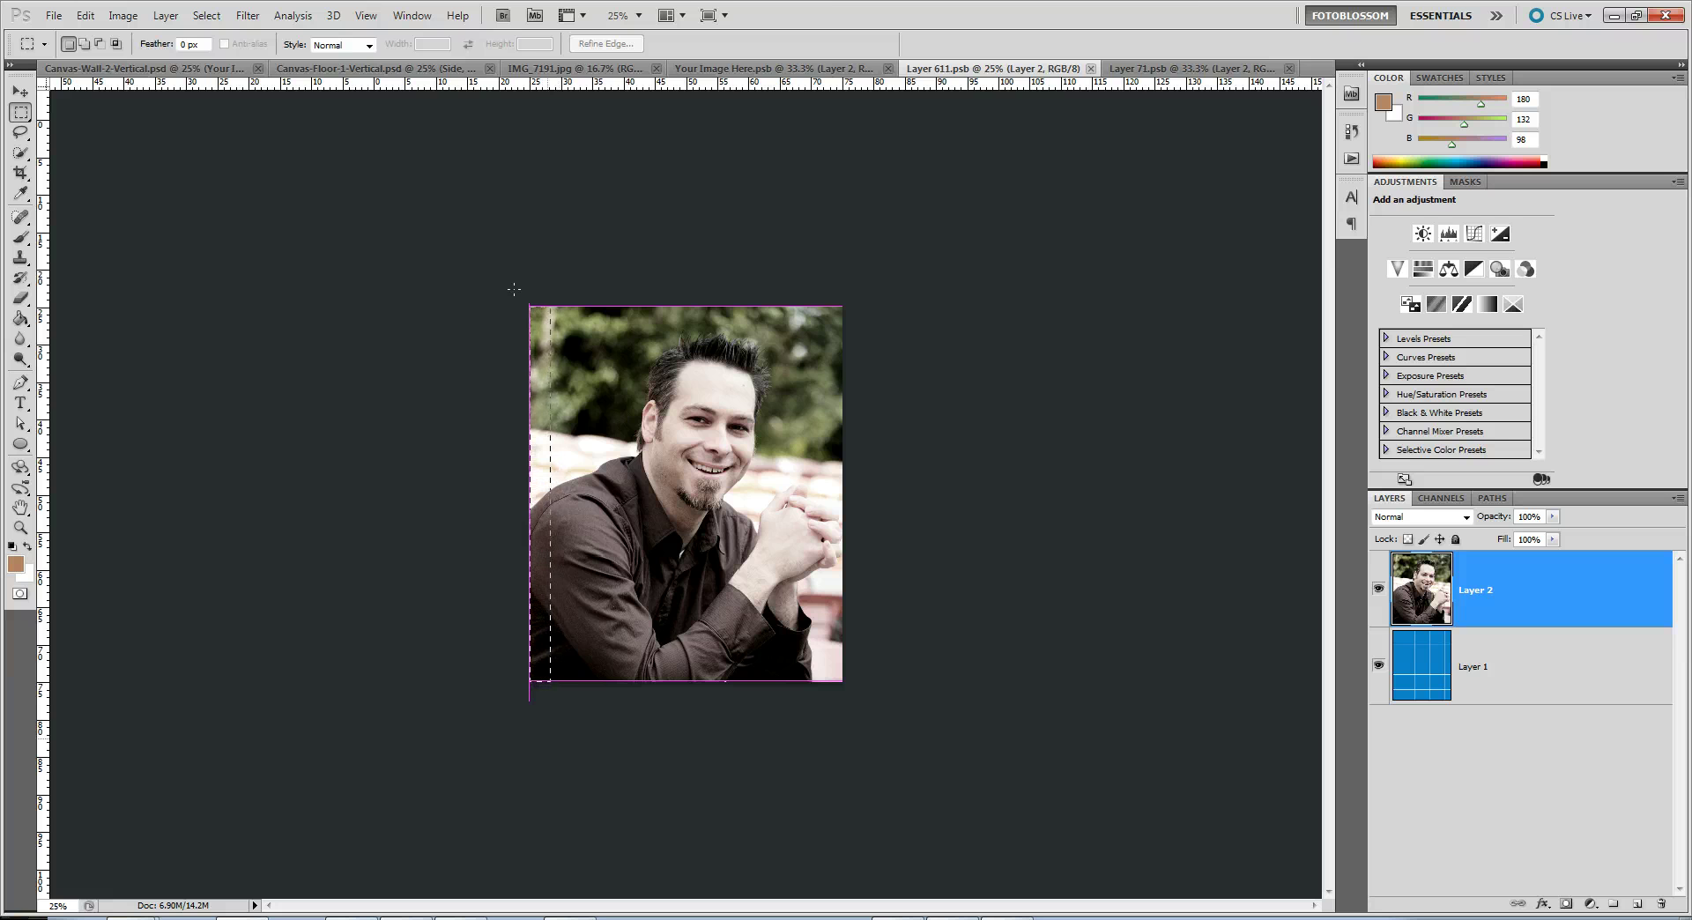
left_click_drag(514, 289, 557, 744)
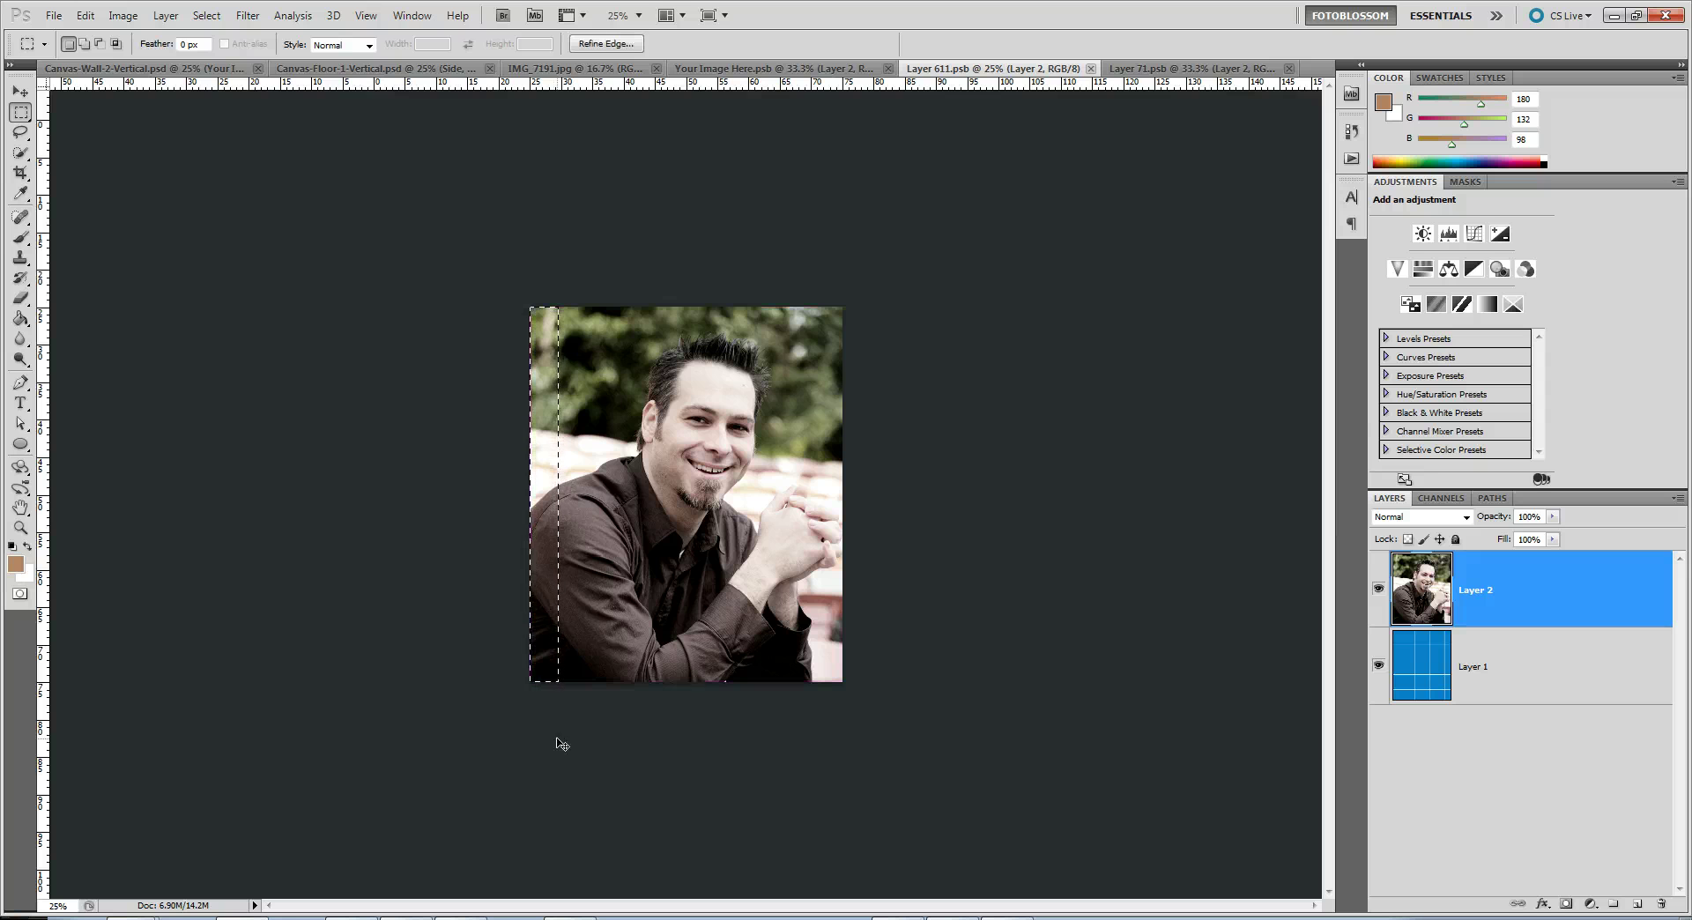
left_click(556, 70)
Paste the edge strip into the Side contents as Layer 3, position it, and save Layer 71.psb
left_click(420, 71)
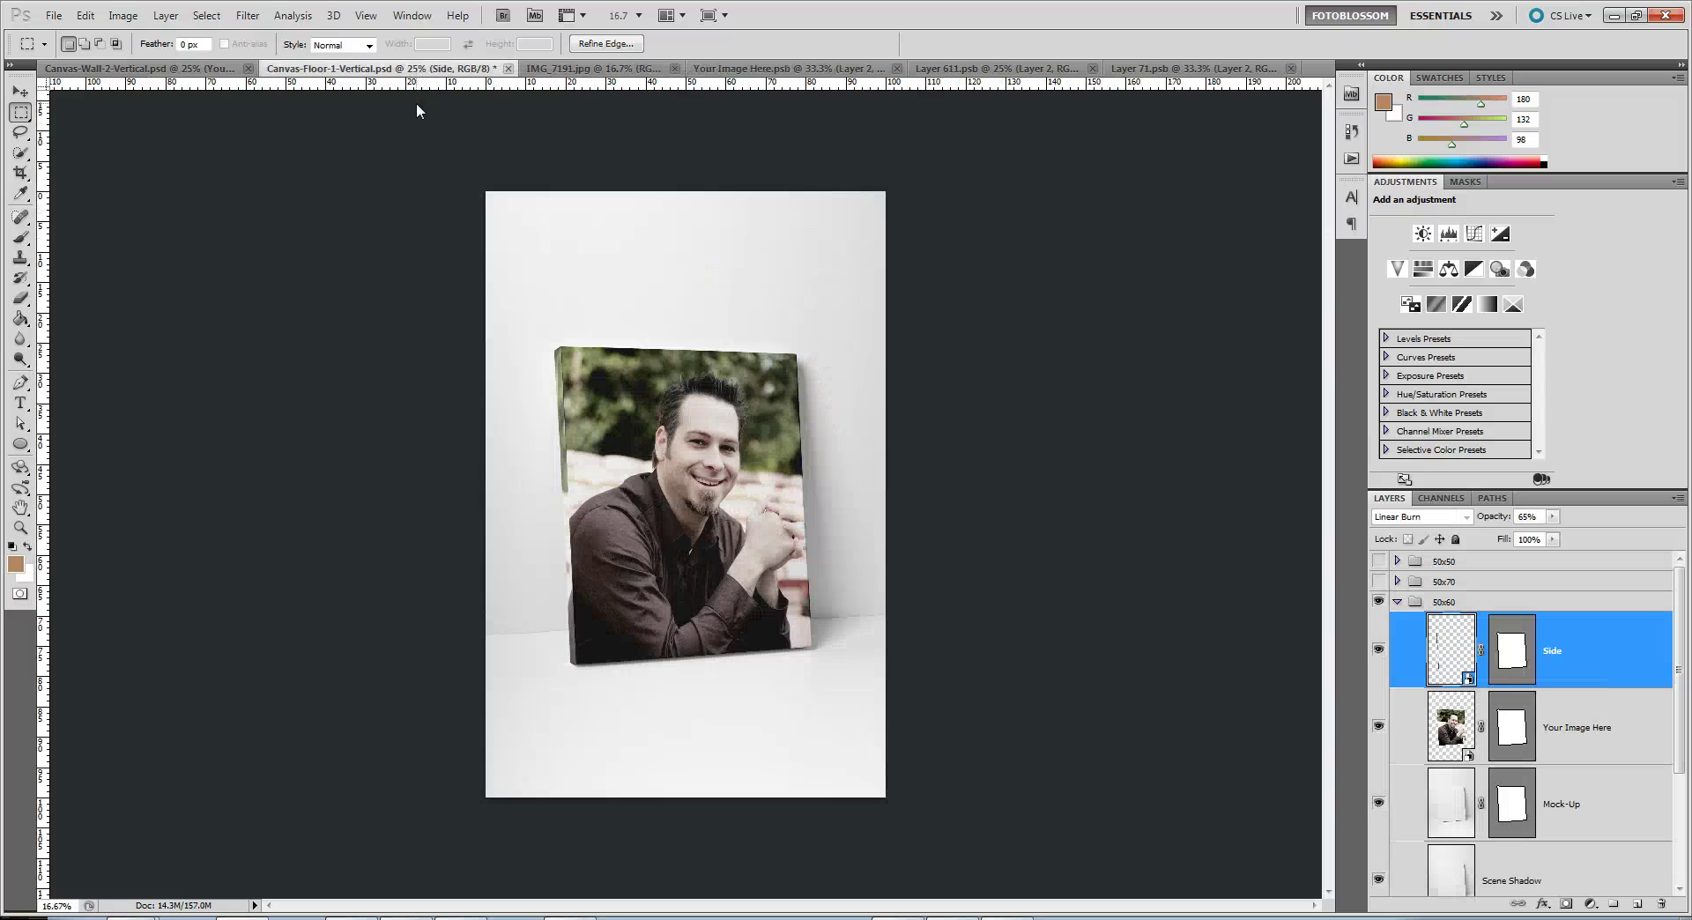
double_click(1430, 677)
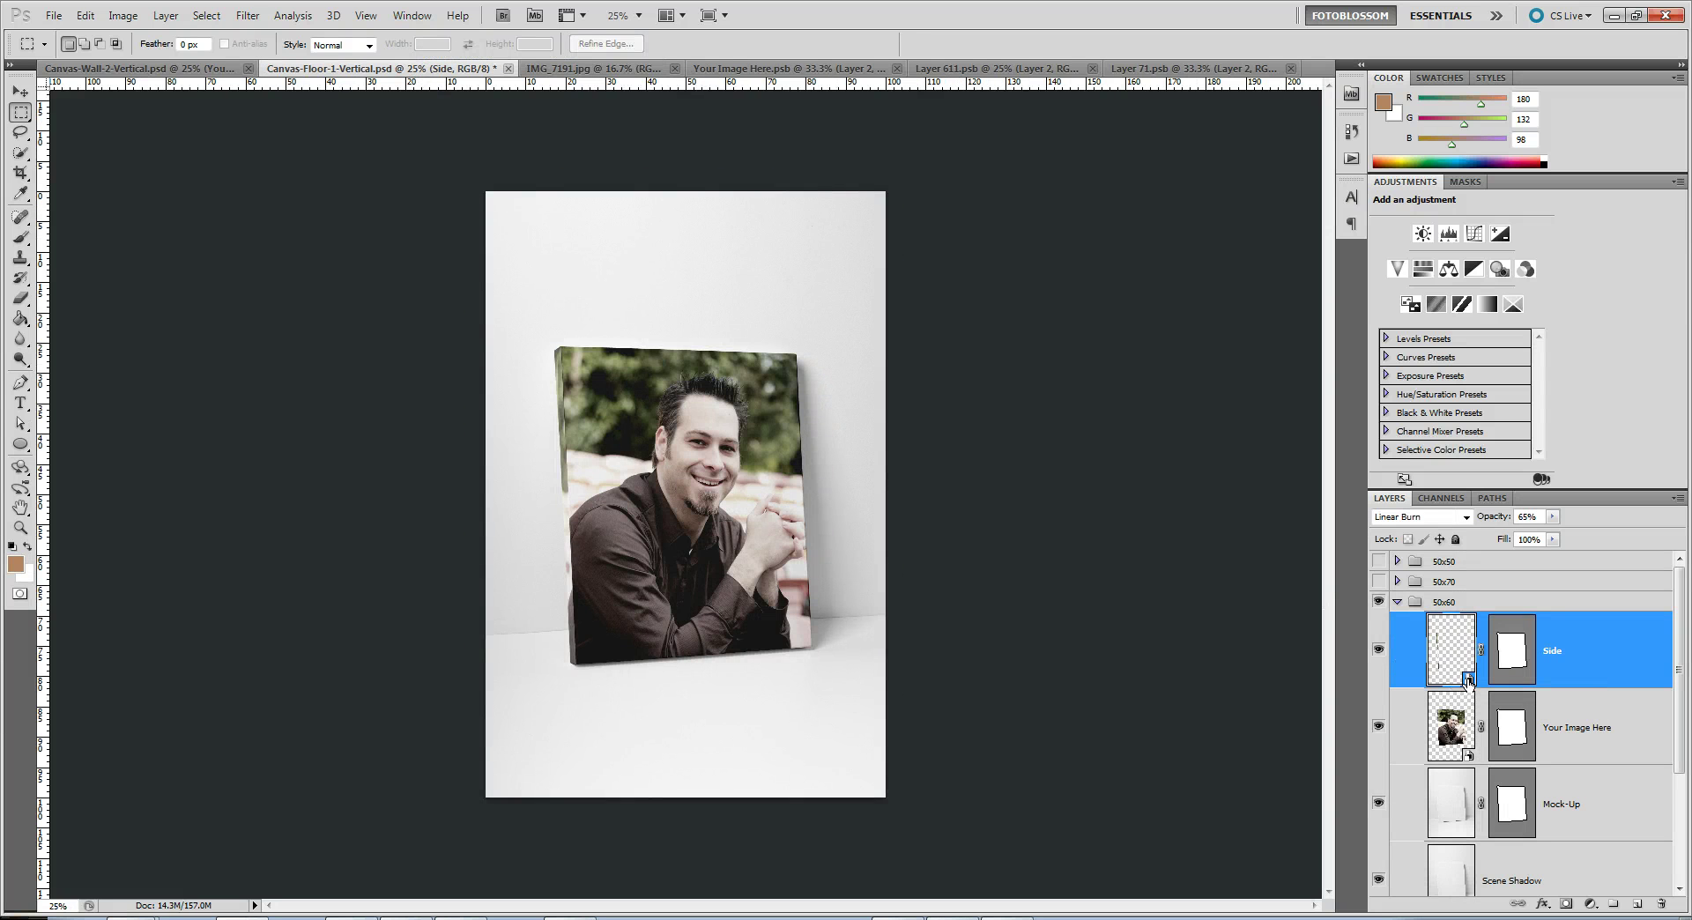
key("ctrl+v")
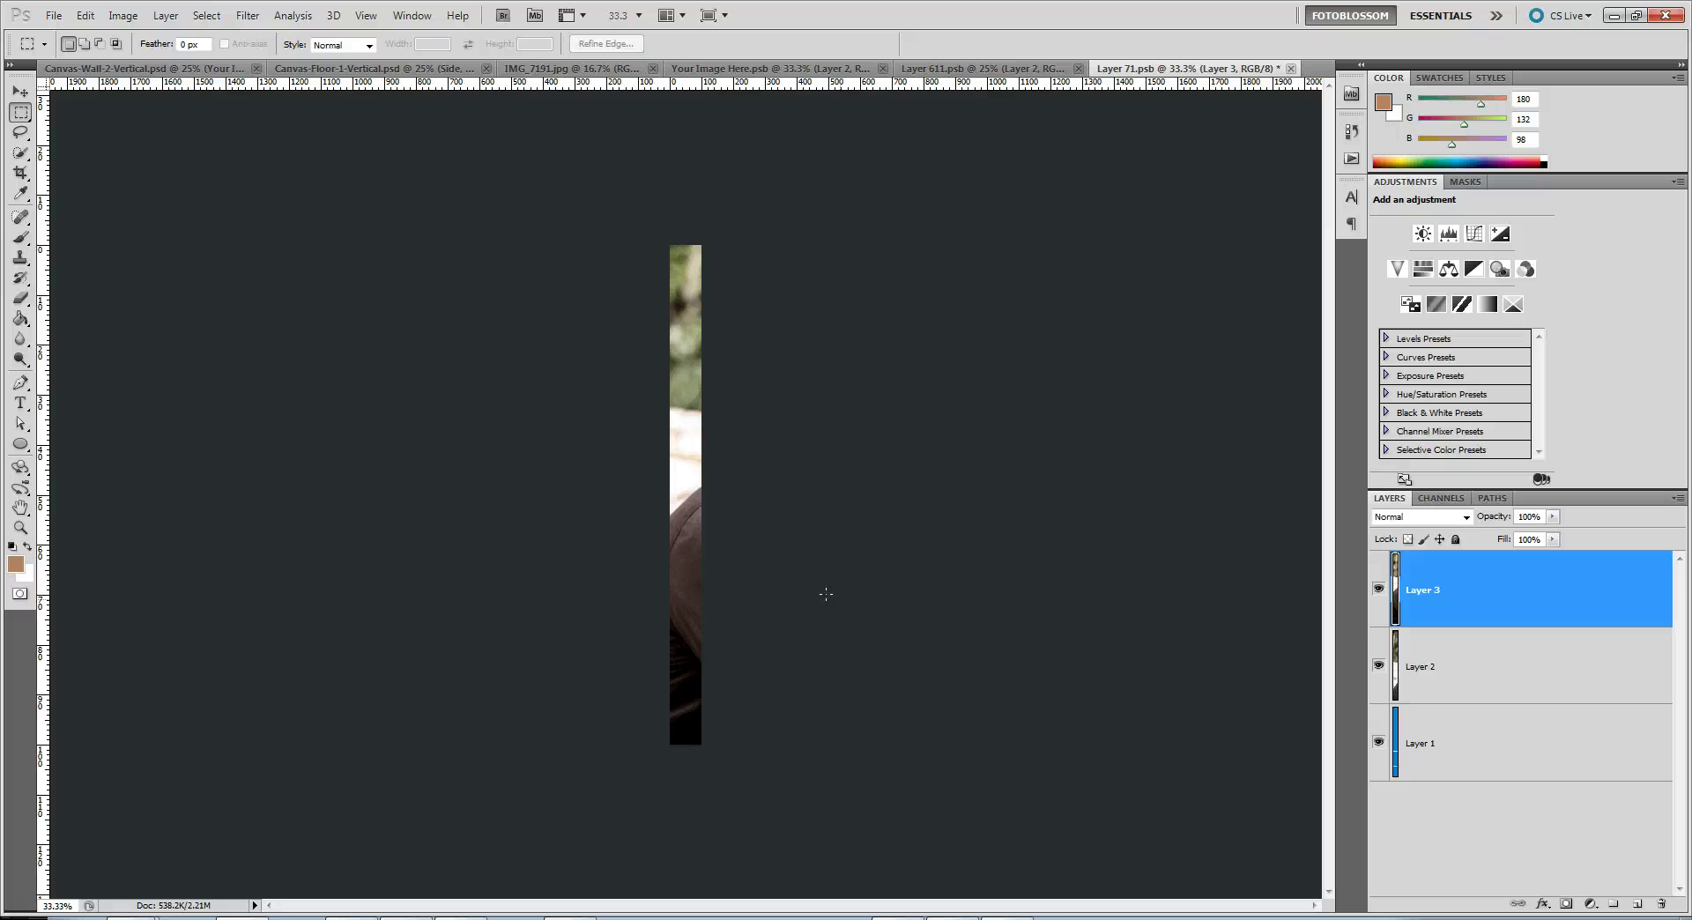
mouse_move(692, 568)
left_mouse_down()
mouse_move(670, 567)
mouse_move(689, 567)
left_mouse_up()
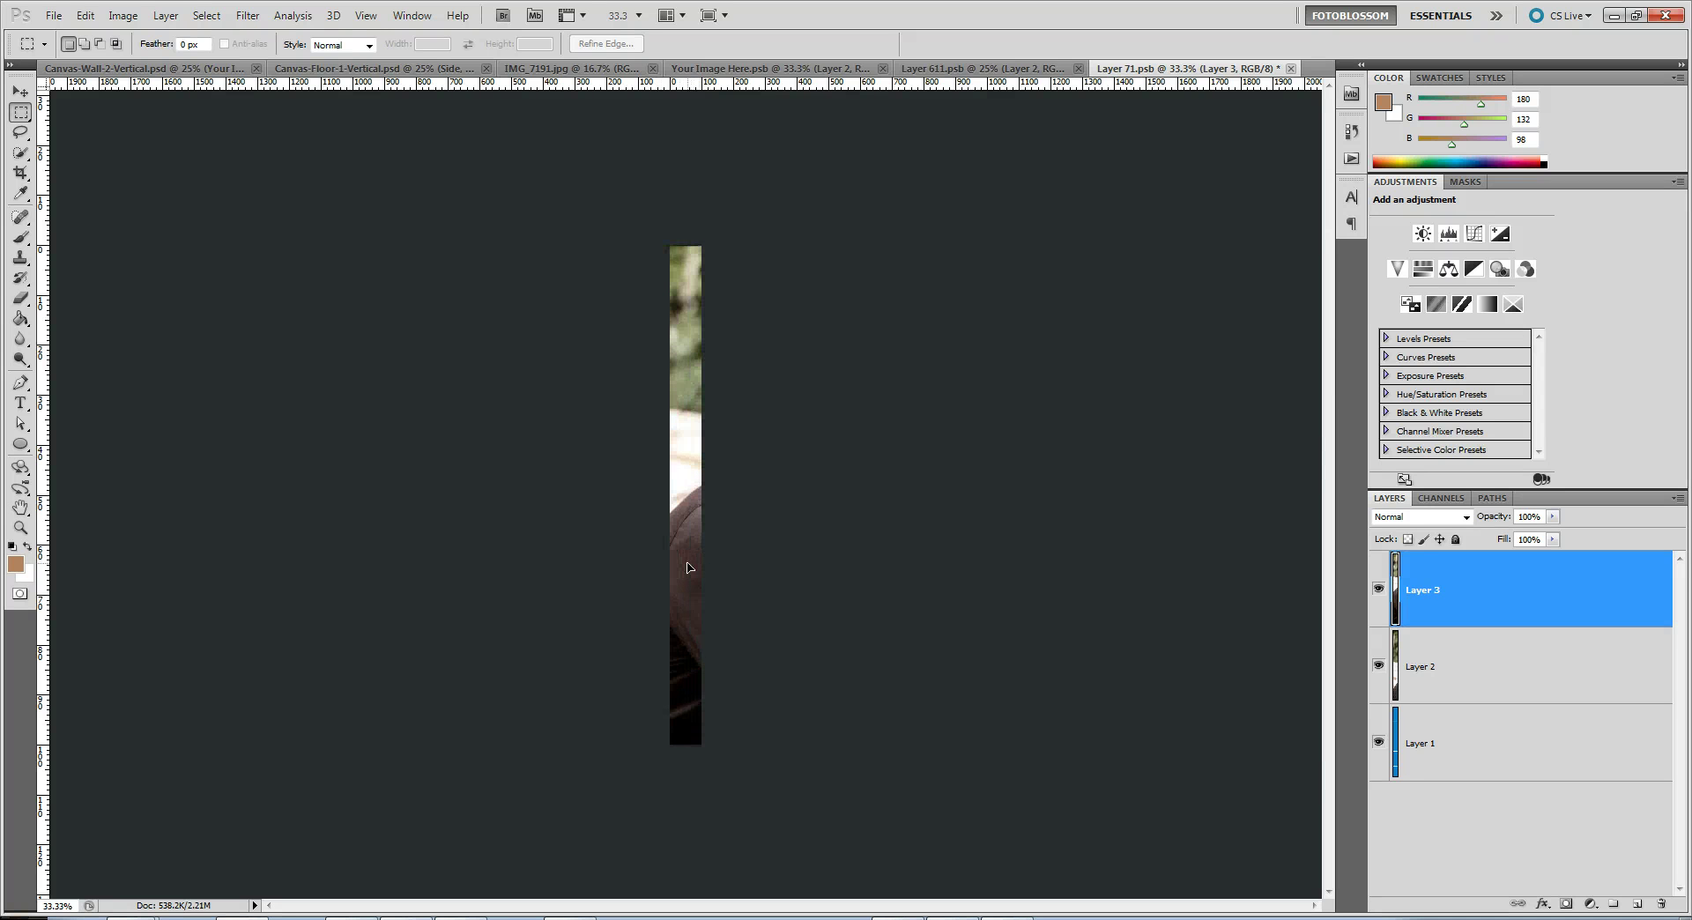
key("ctrl+s")
left_click(408, 73)
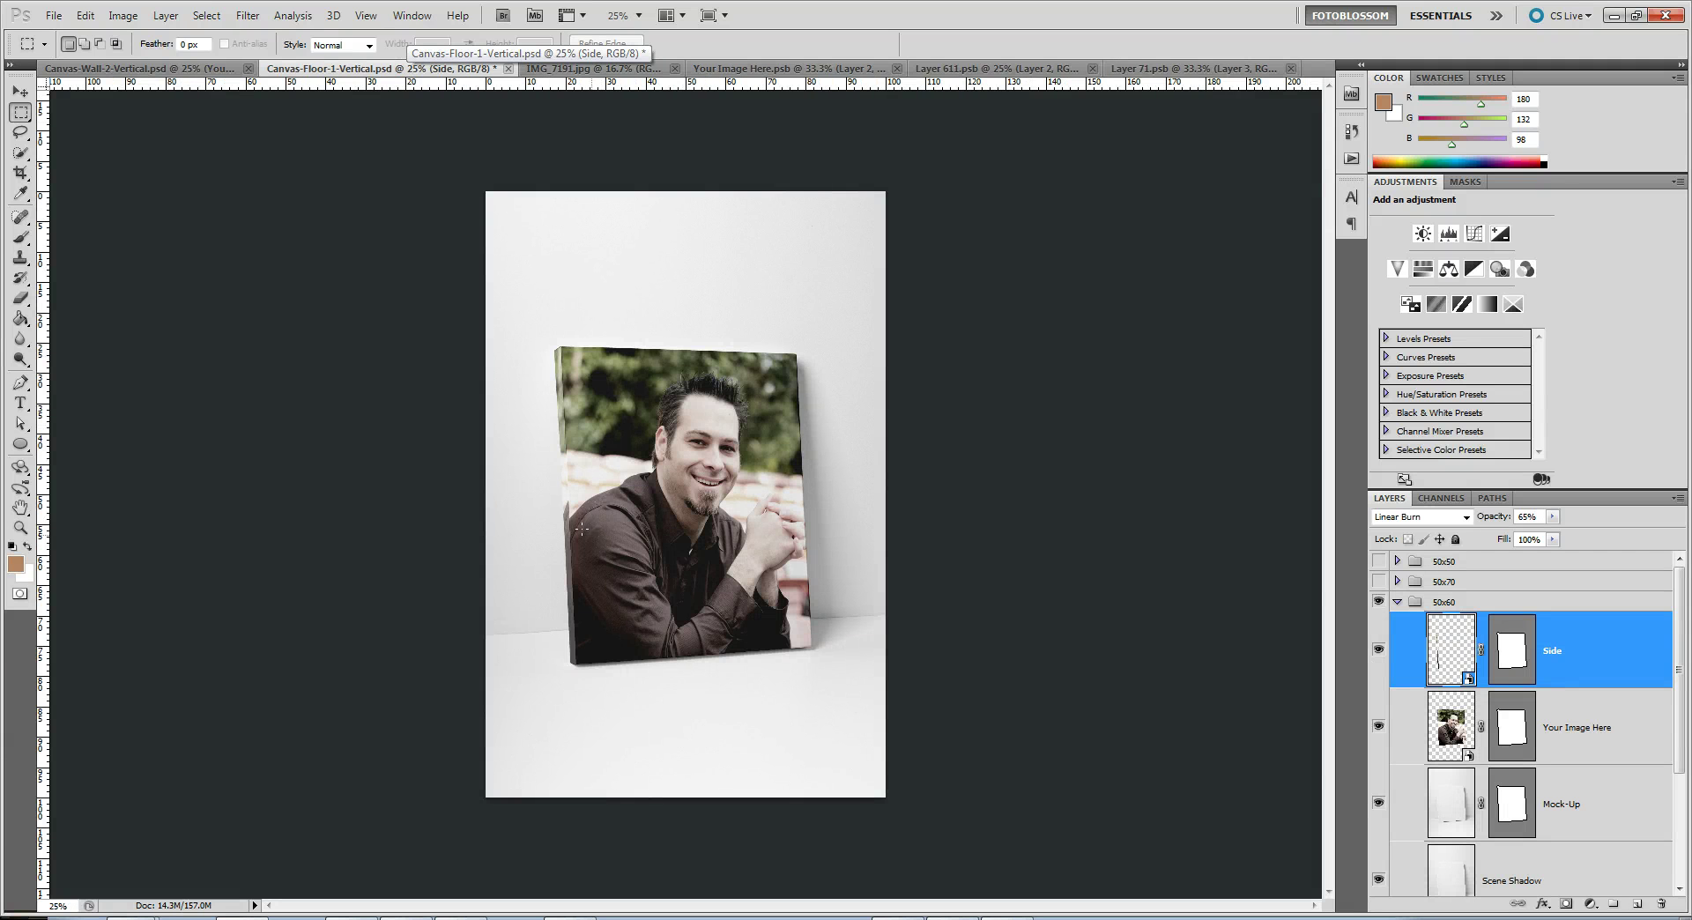
Look through the Your Image Here, Layer 611 and floor mockup tabs, ending on Layer 71.psb
left_click(775, 68)
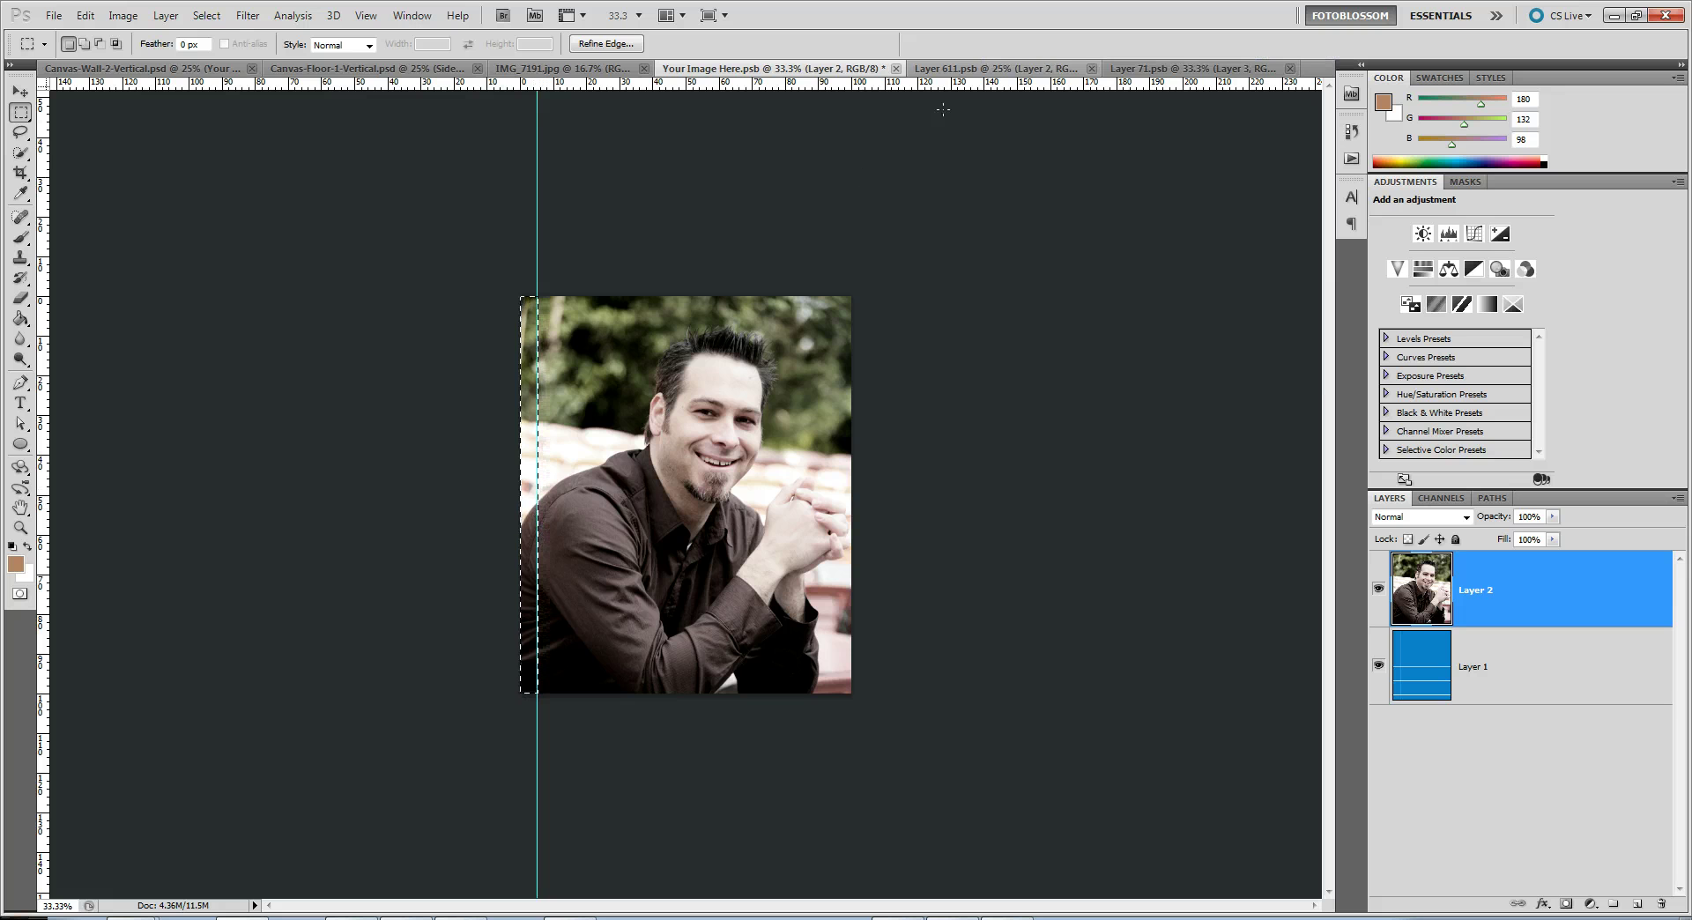
left_click(978, 68)
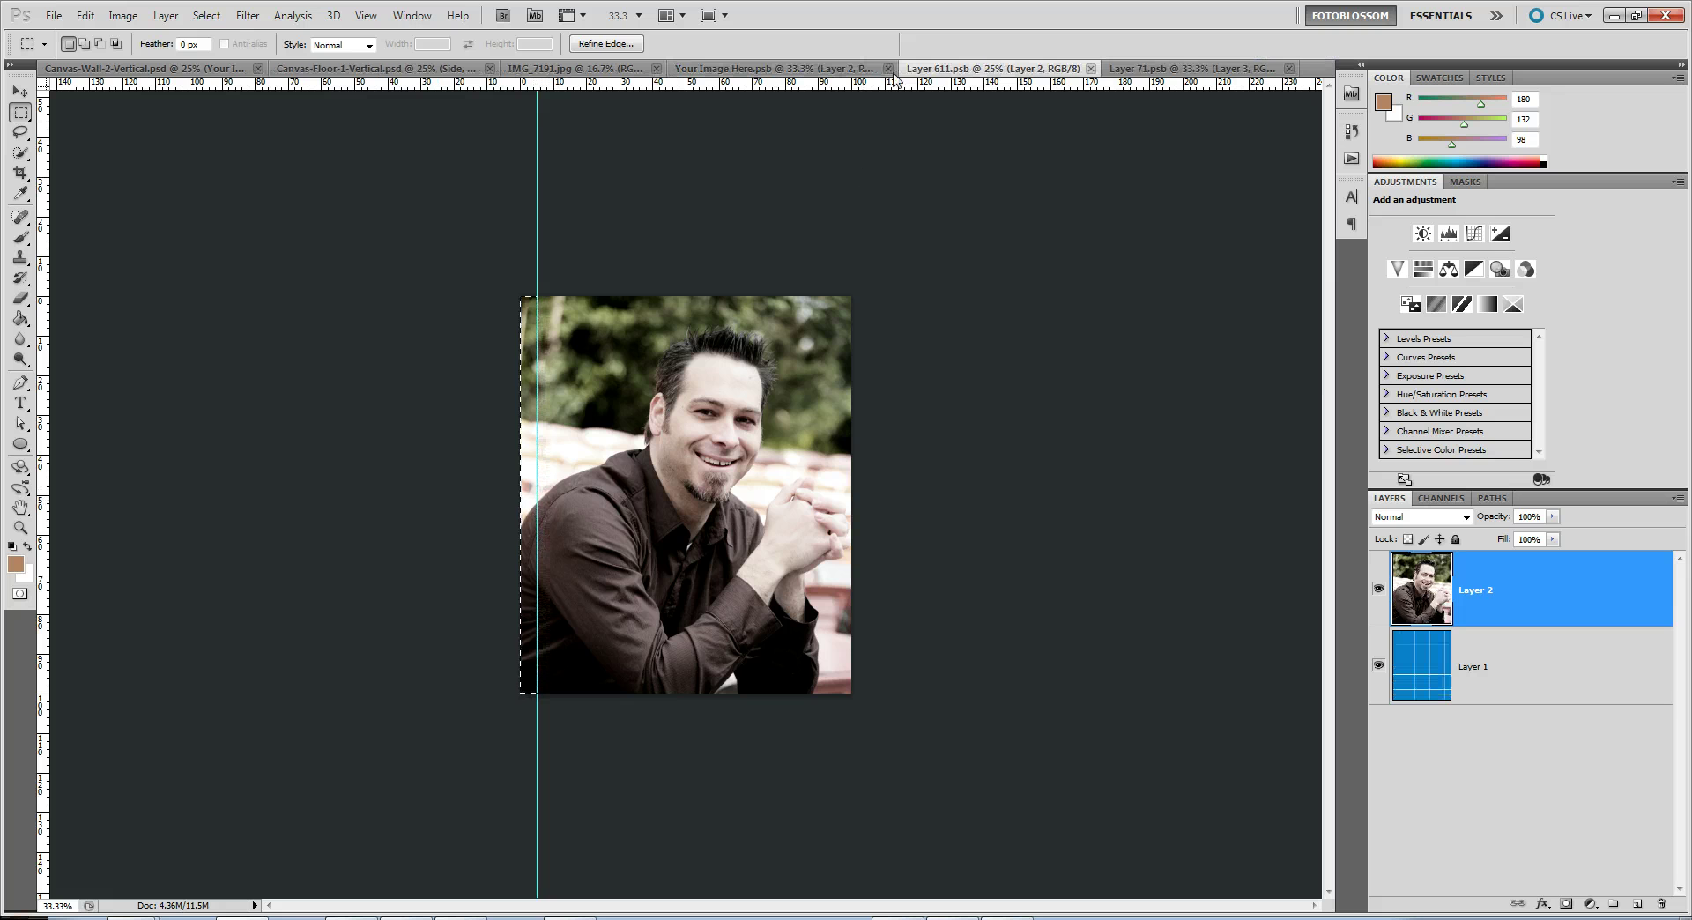
left_click(445, 71)
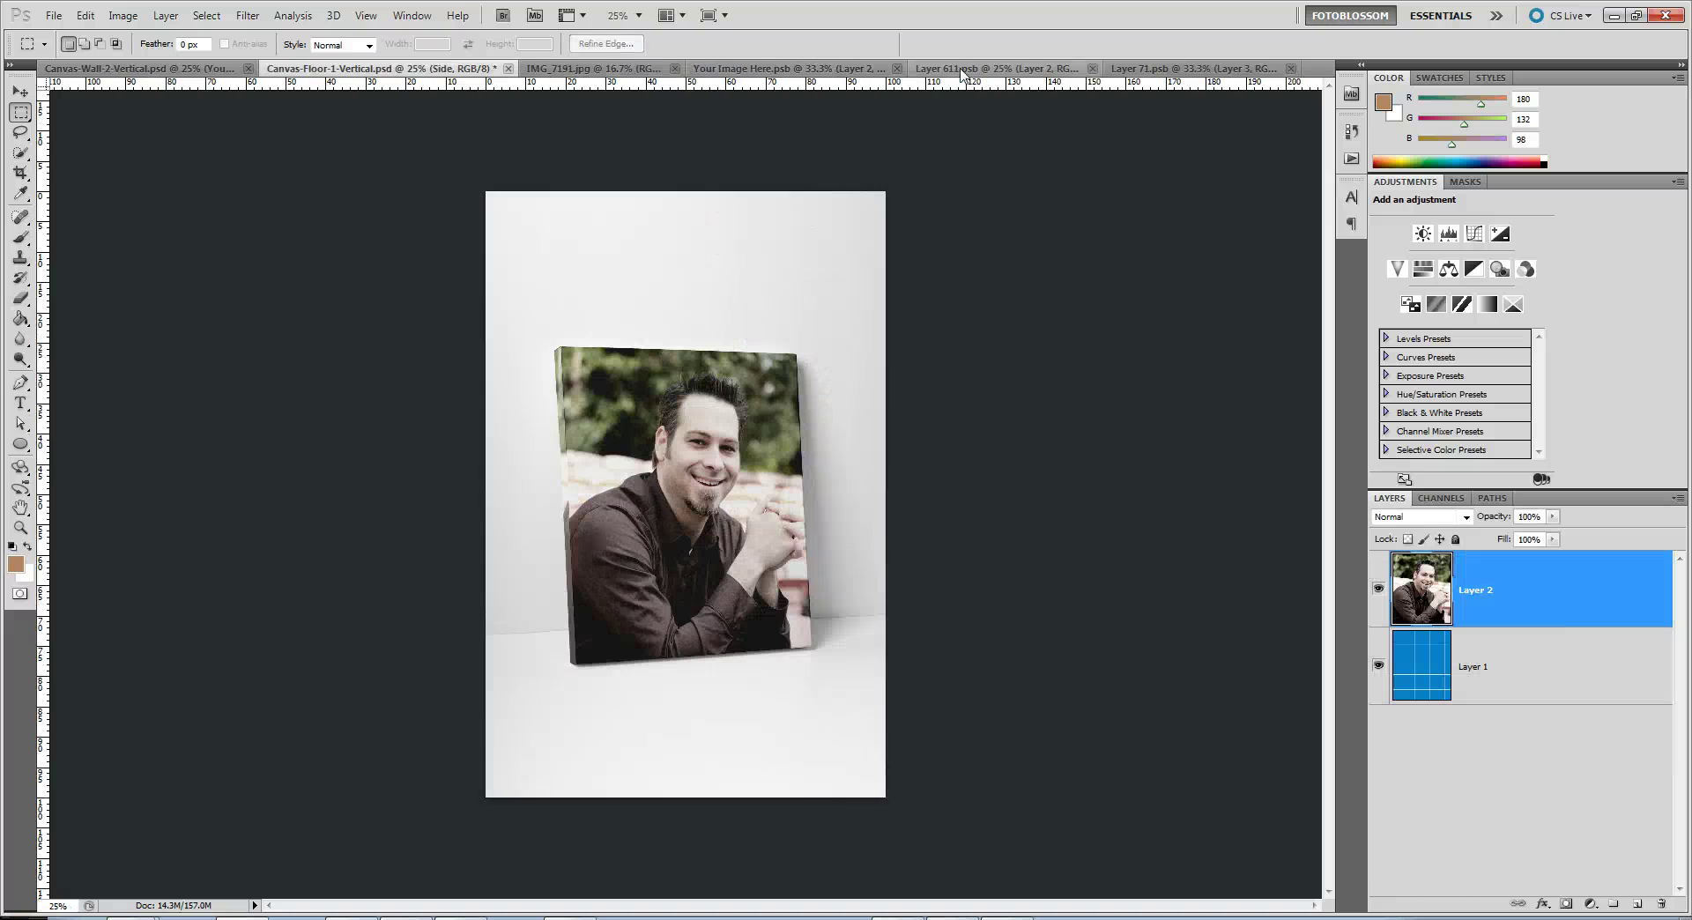
left_click(962, 69)
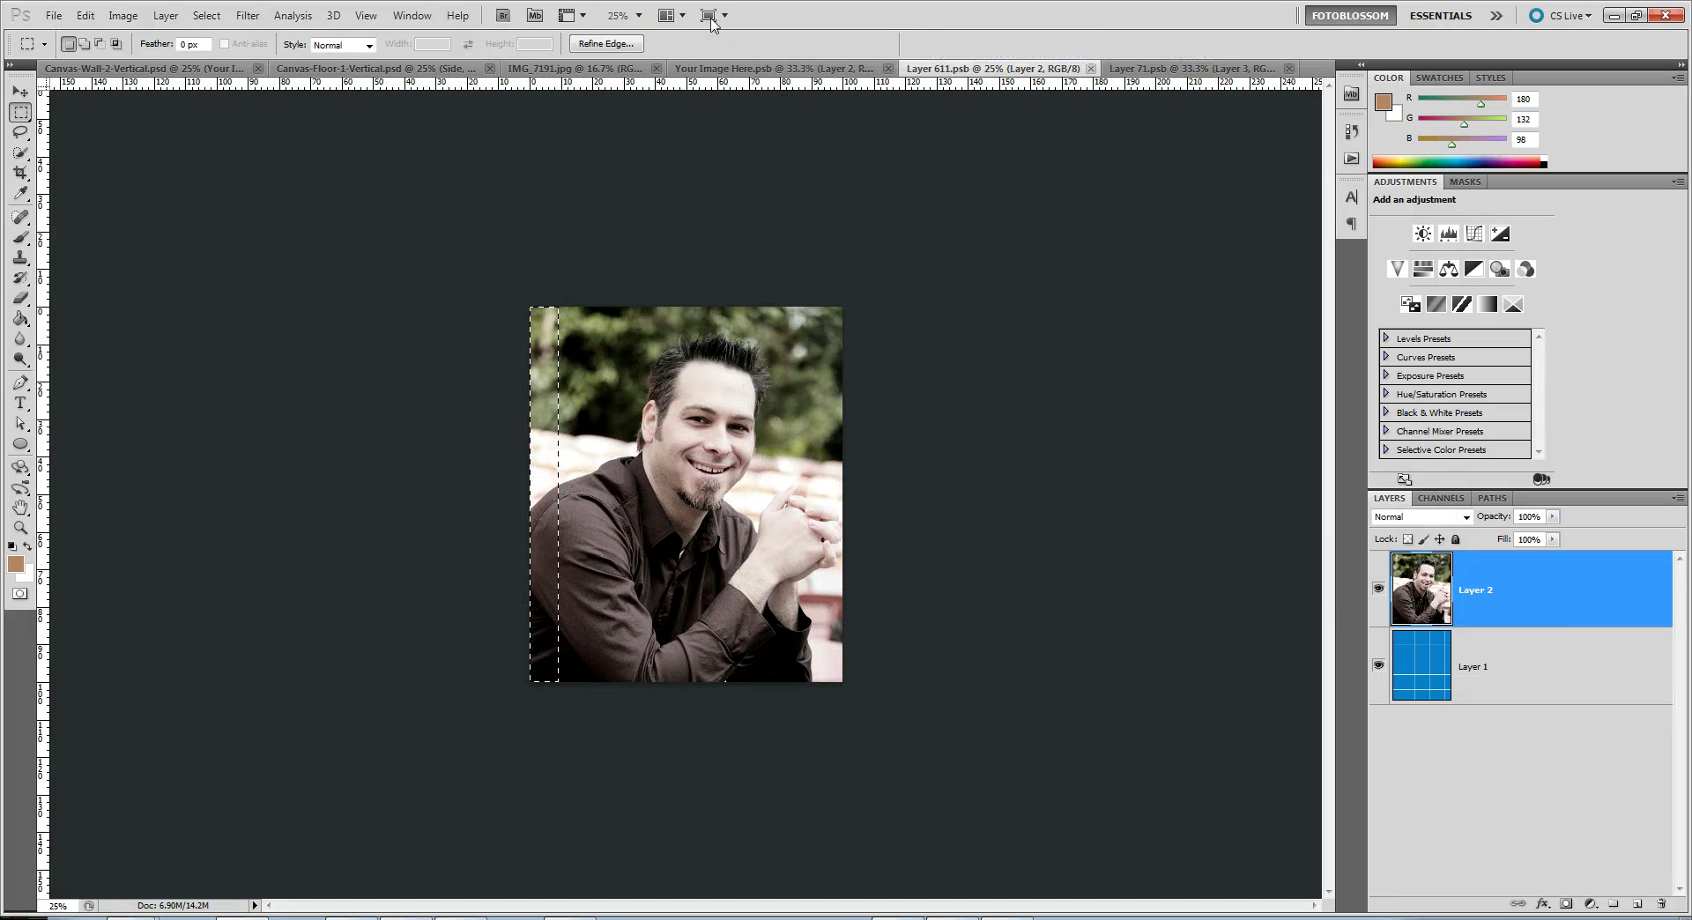
left_click(705, 70)
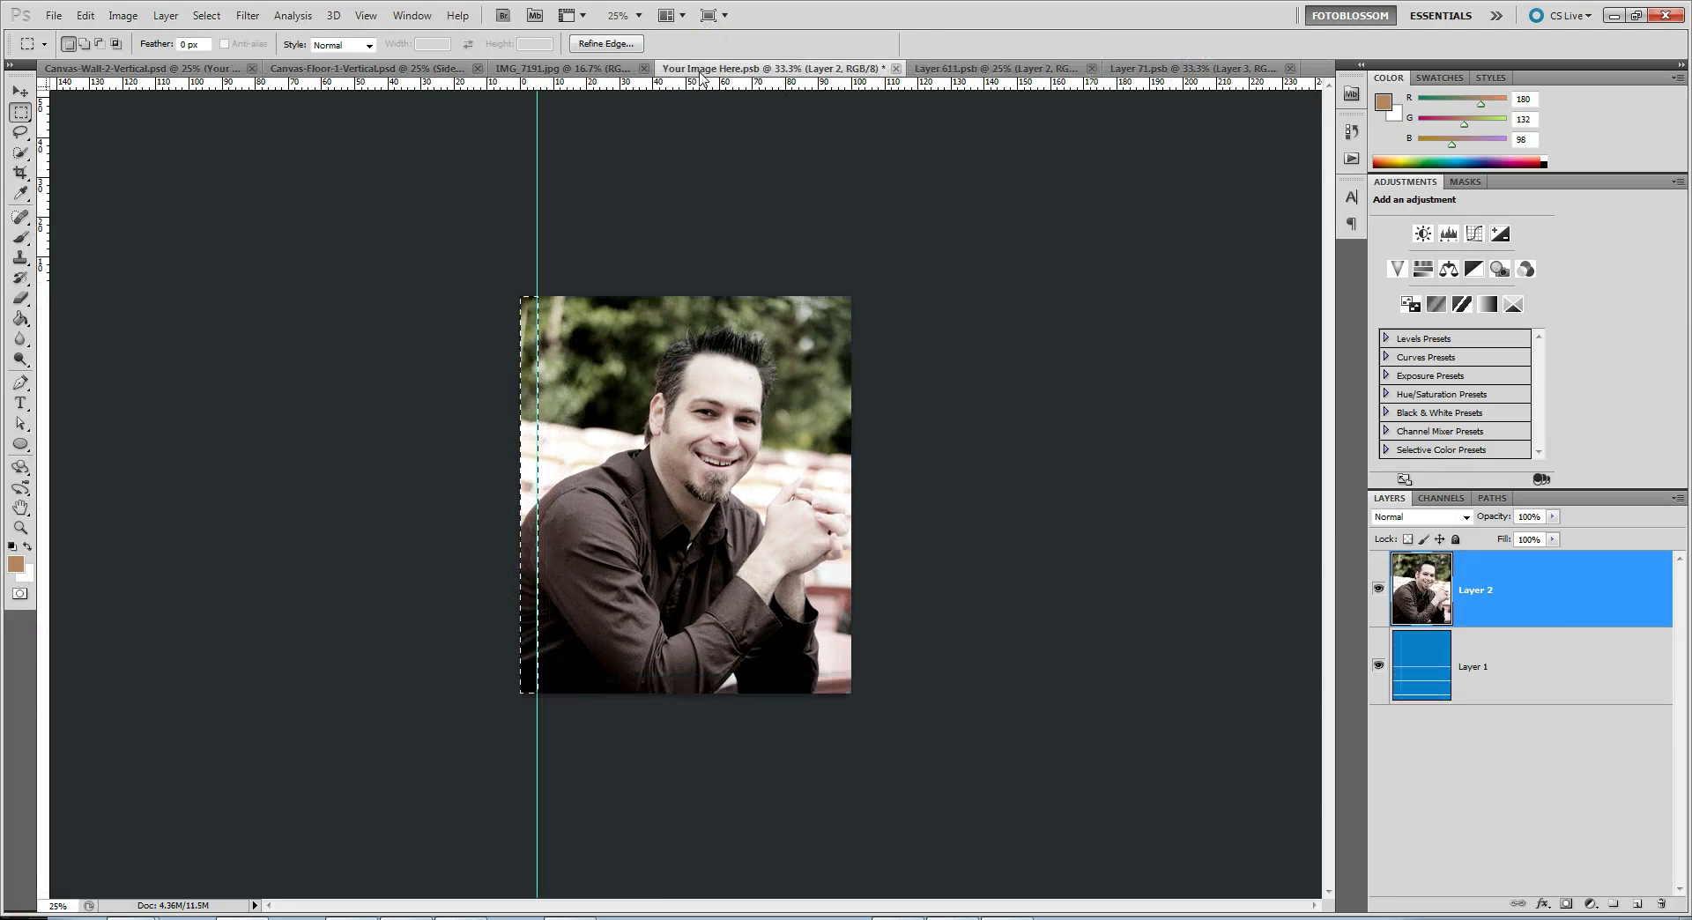
left_click(1162, 71)
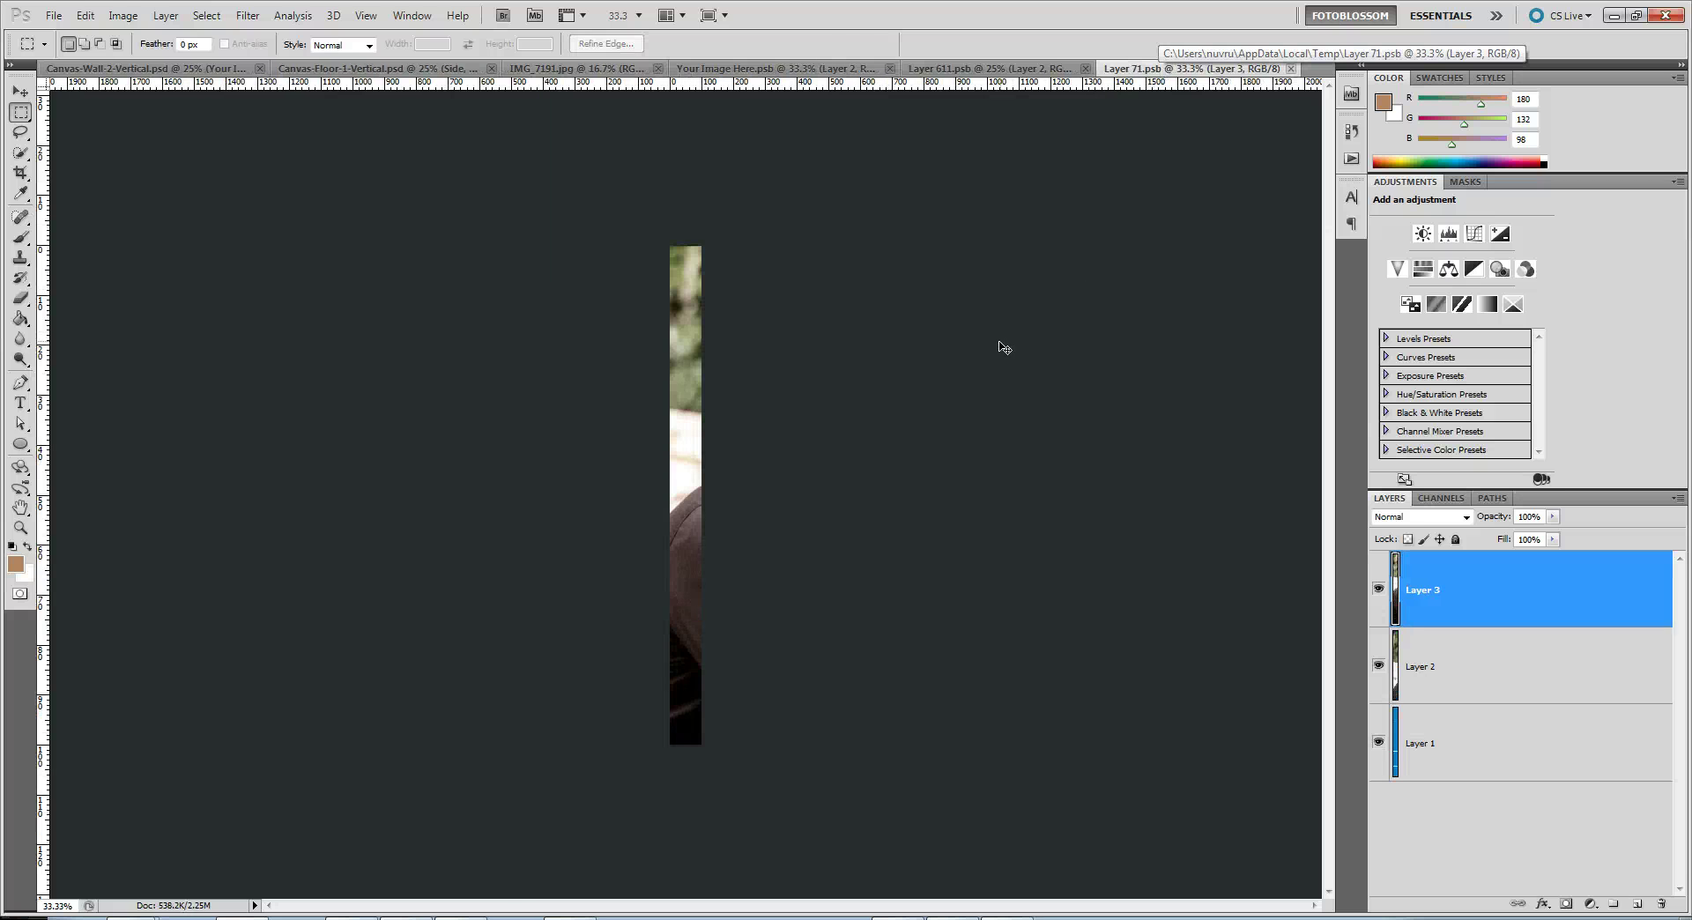
Scale Layer 3's portrait strip up slightly from its bottom-left corner
key("ctrl+t")
left_click_drag(665, 751, 668, 749)
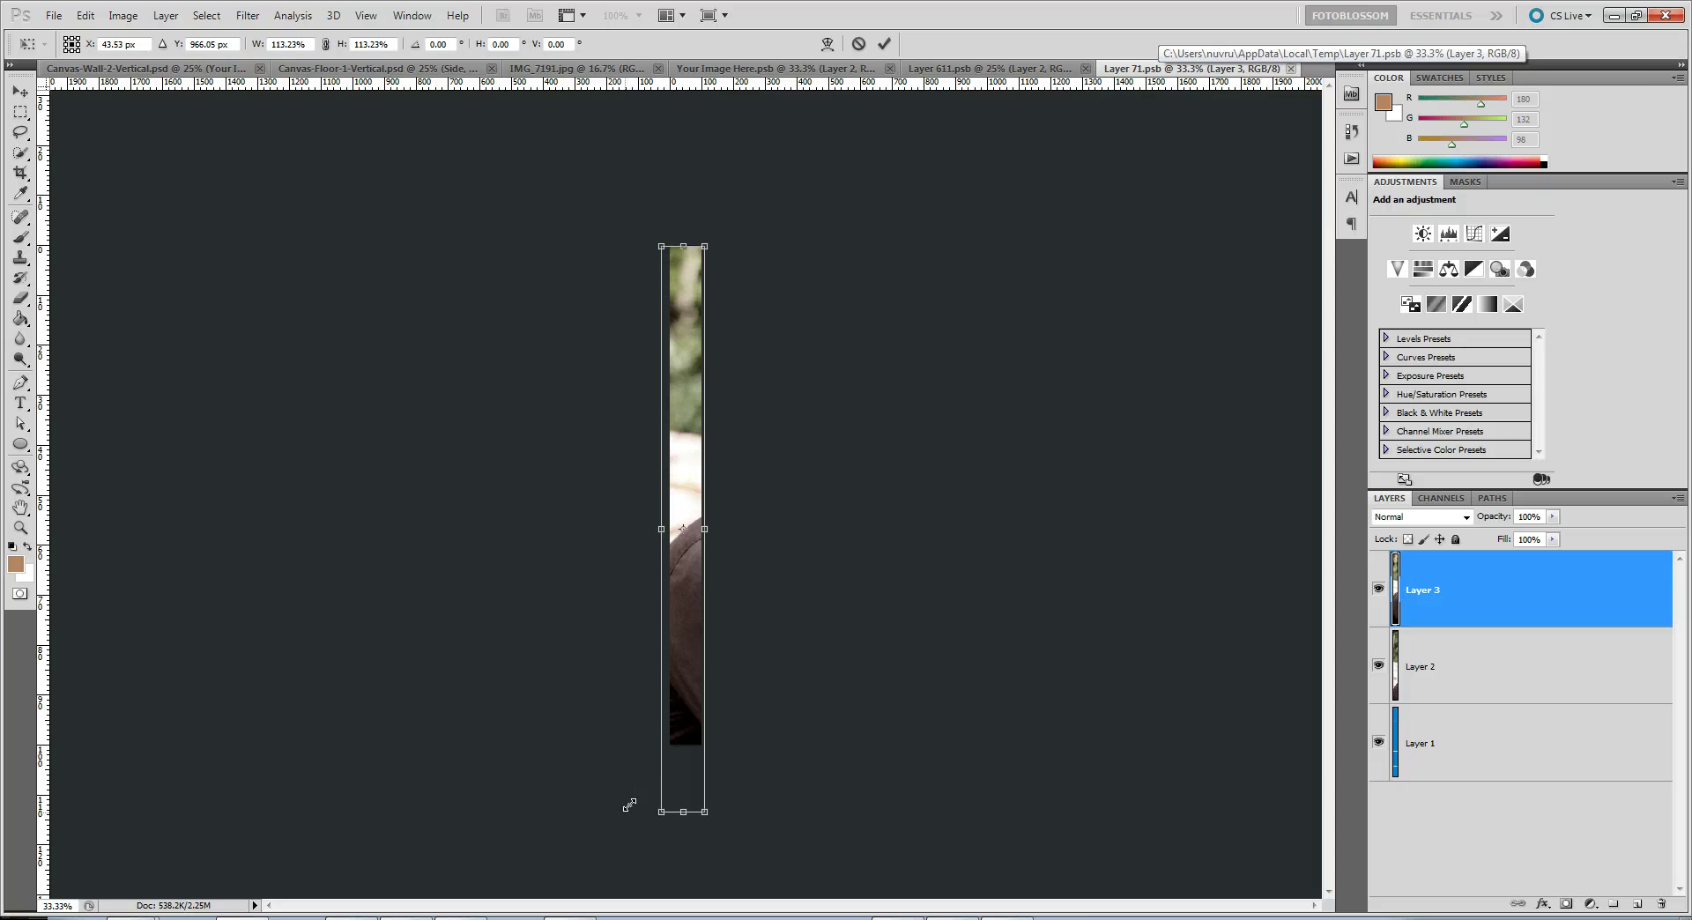
key("Return")
key("m")
Shift the photo up within the strip, save it, and check the floor canvas mockup
left_click_drag(699, 624, 686, 594)
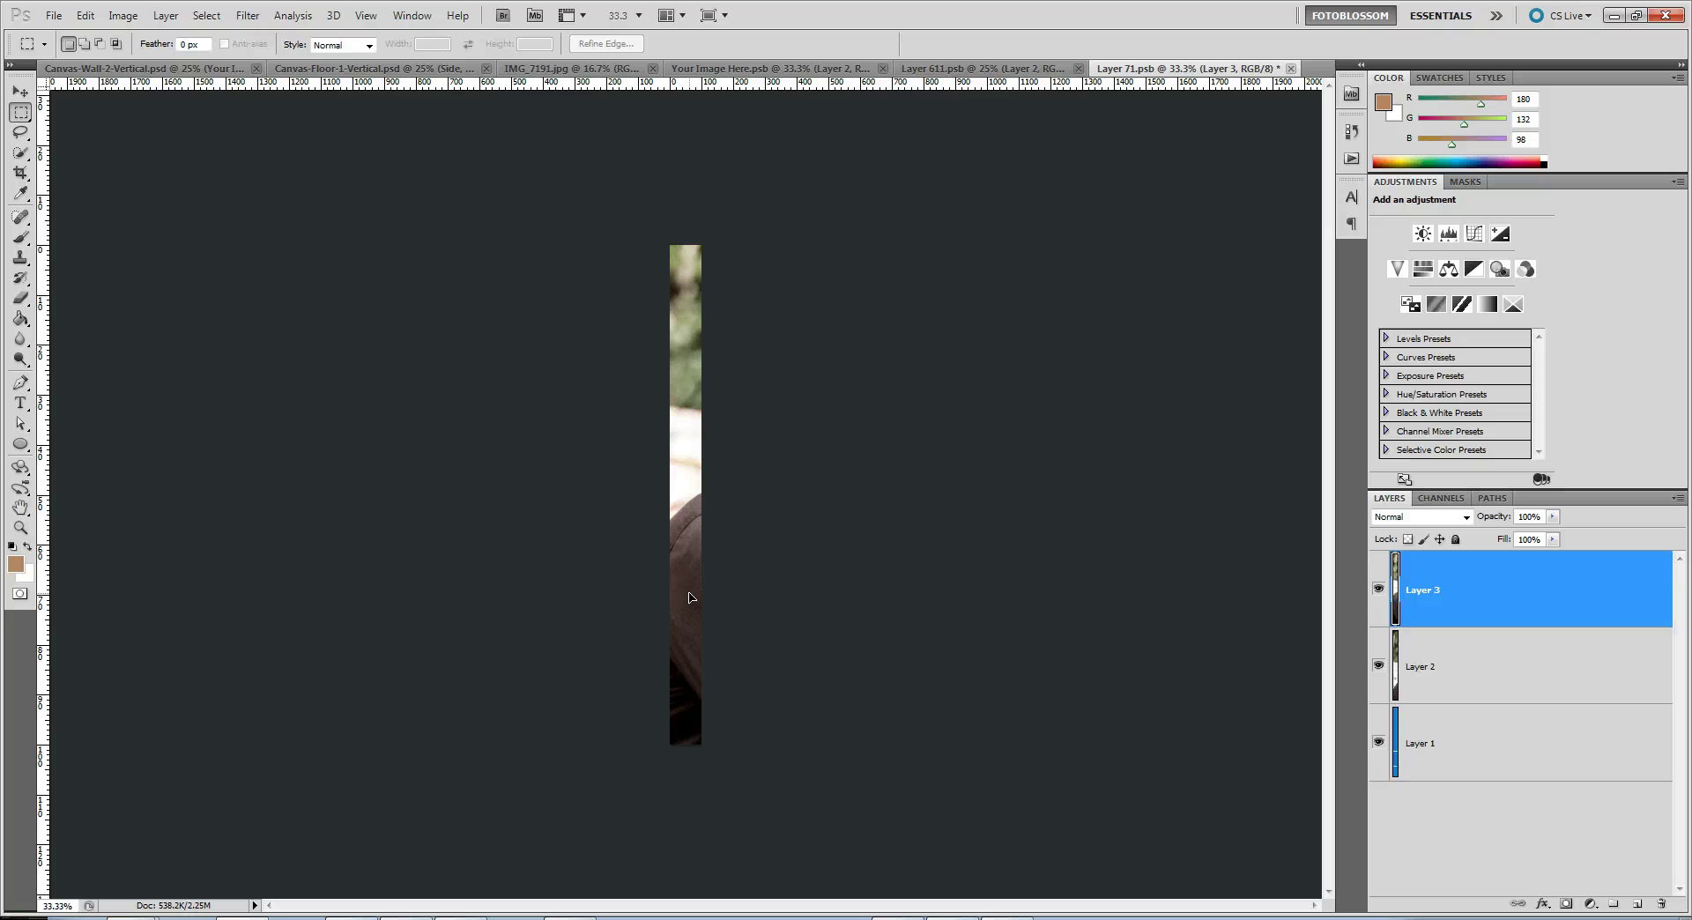
key("ctrl+s")
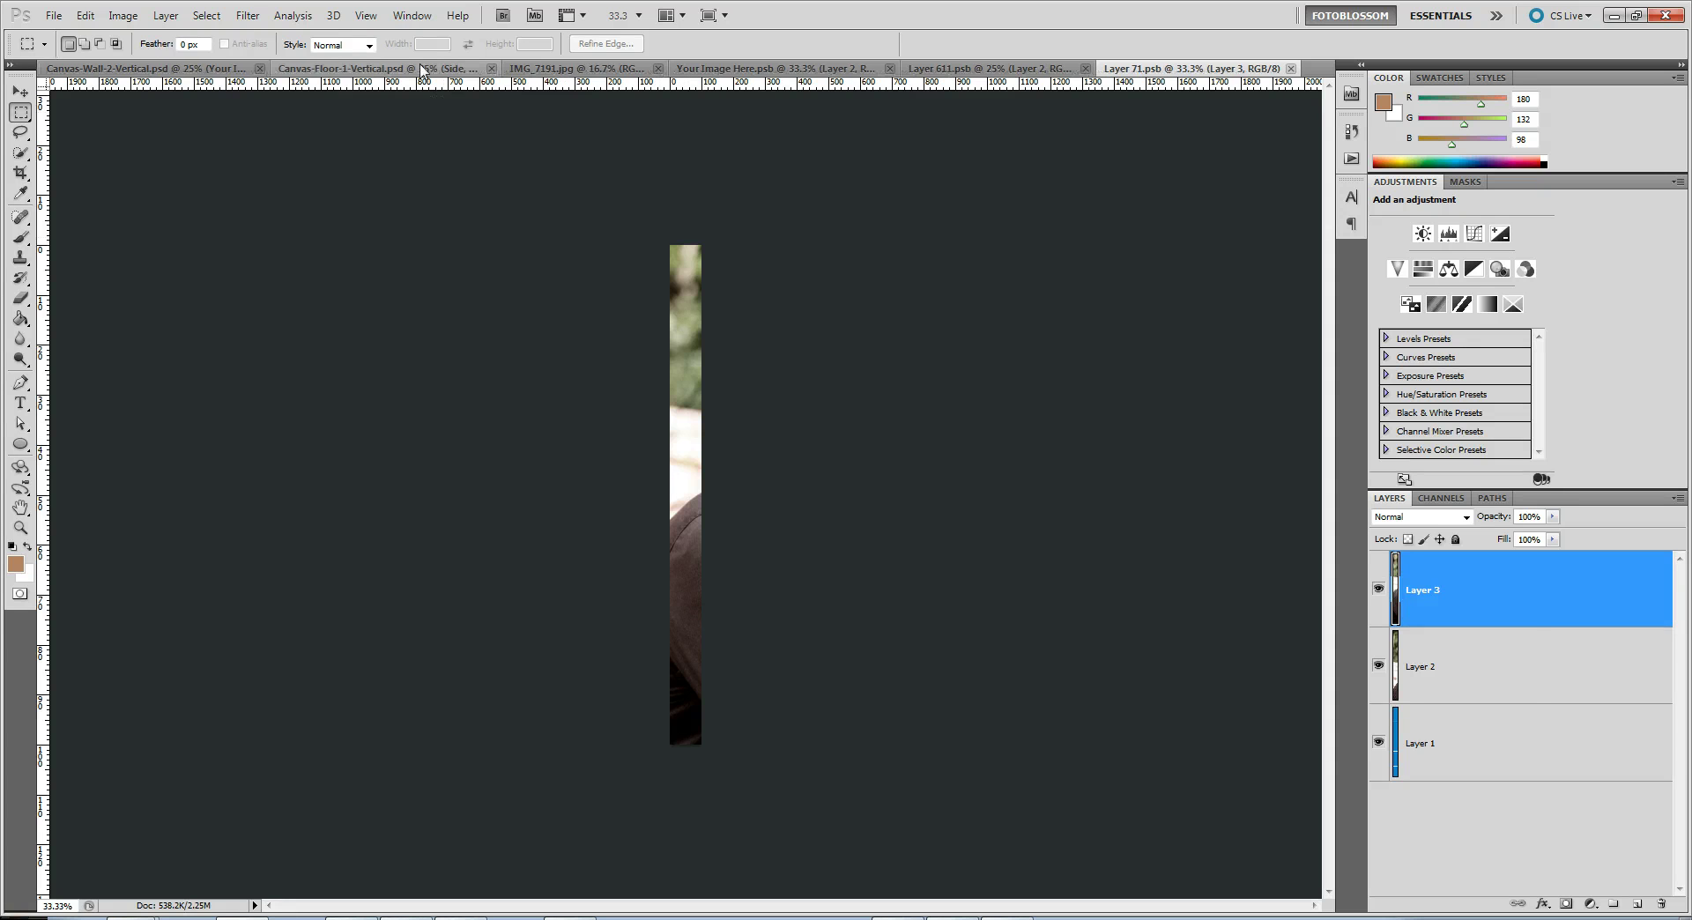
left_click(421, 70)
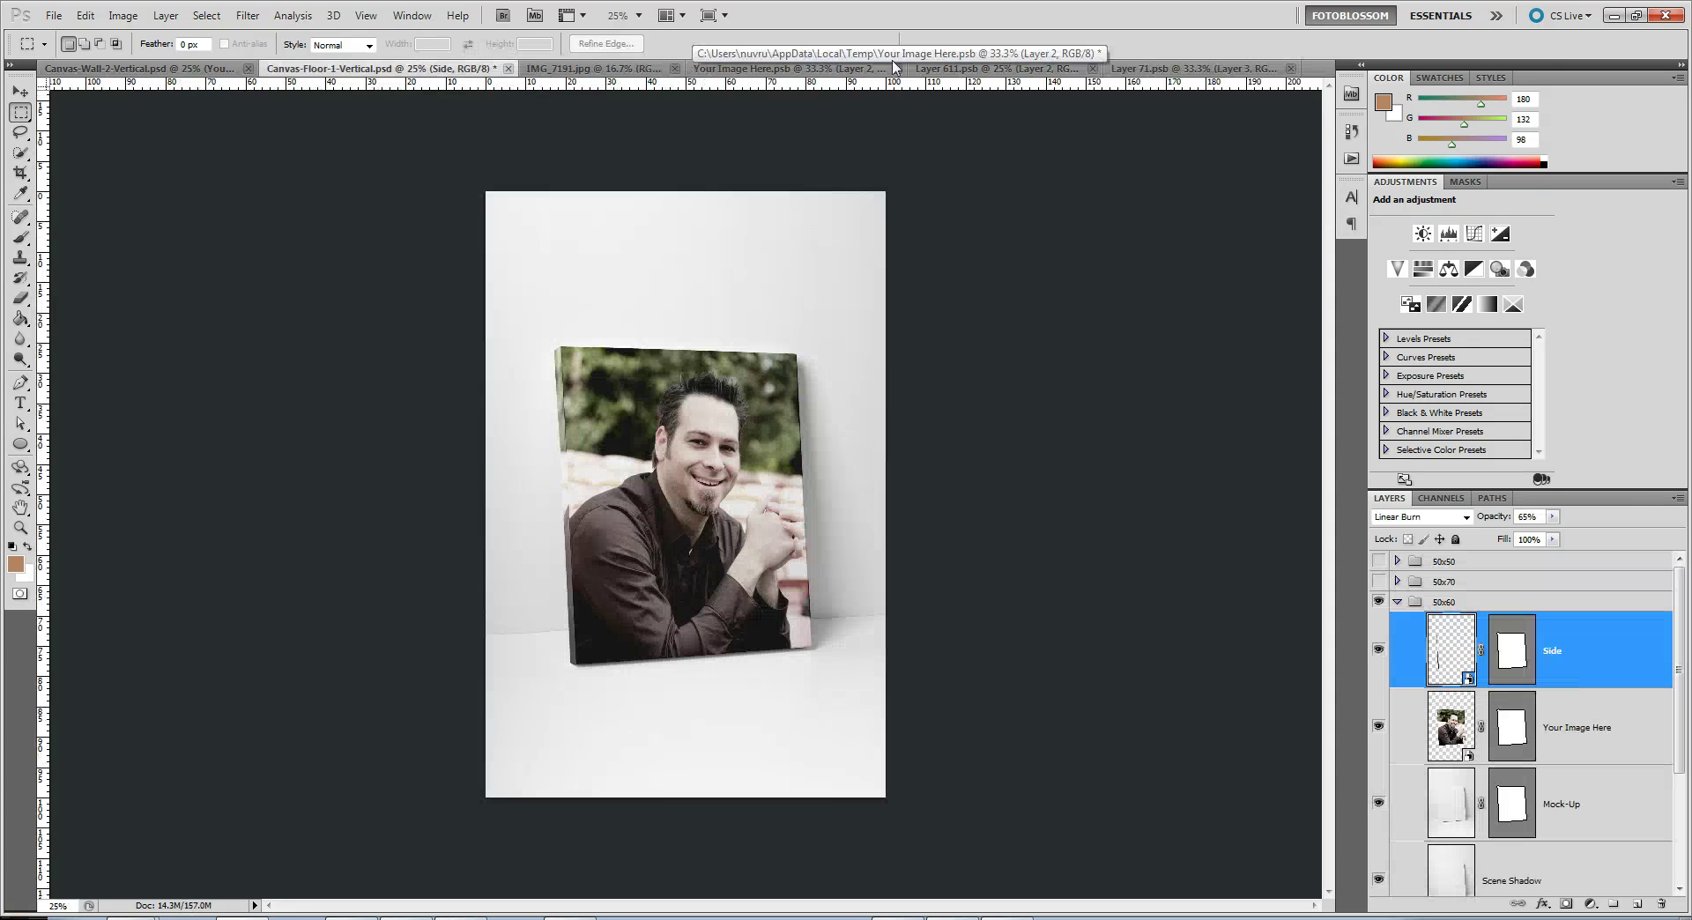
Nudge Layer 3's photo slightly upward in Layer 71.psb and check the floor mockup
left_click(1189, 69)
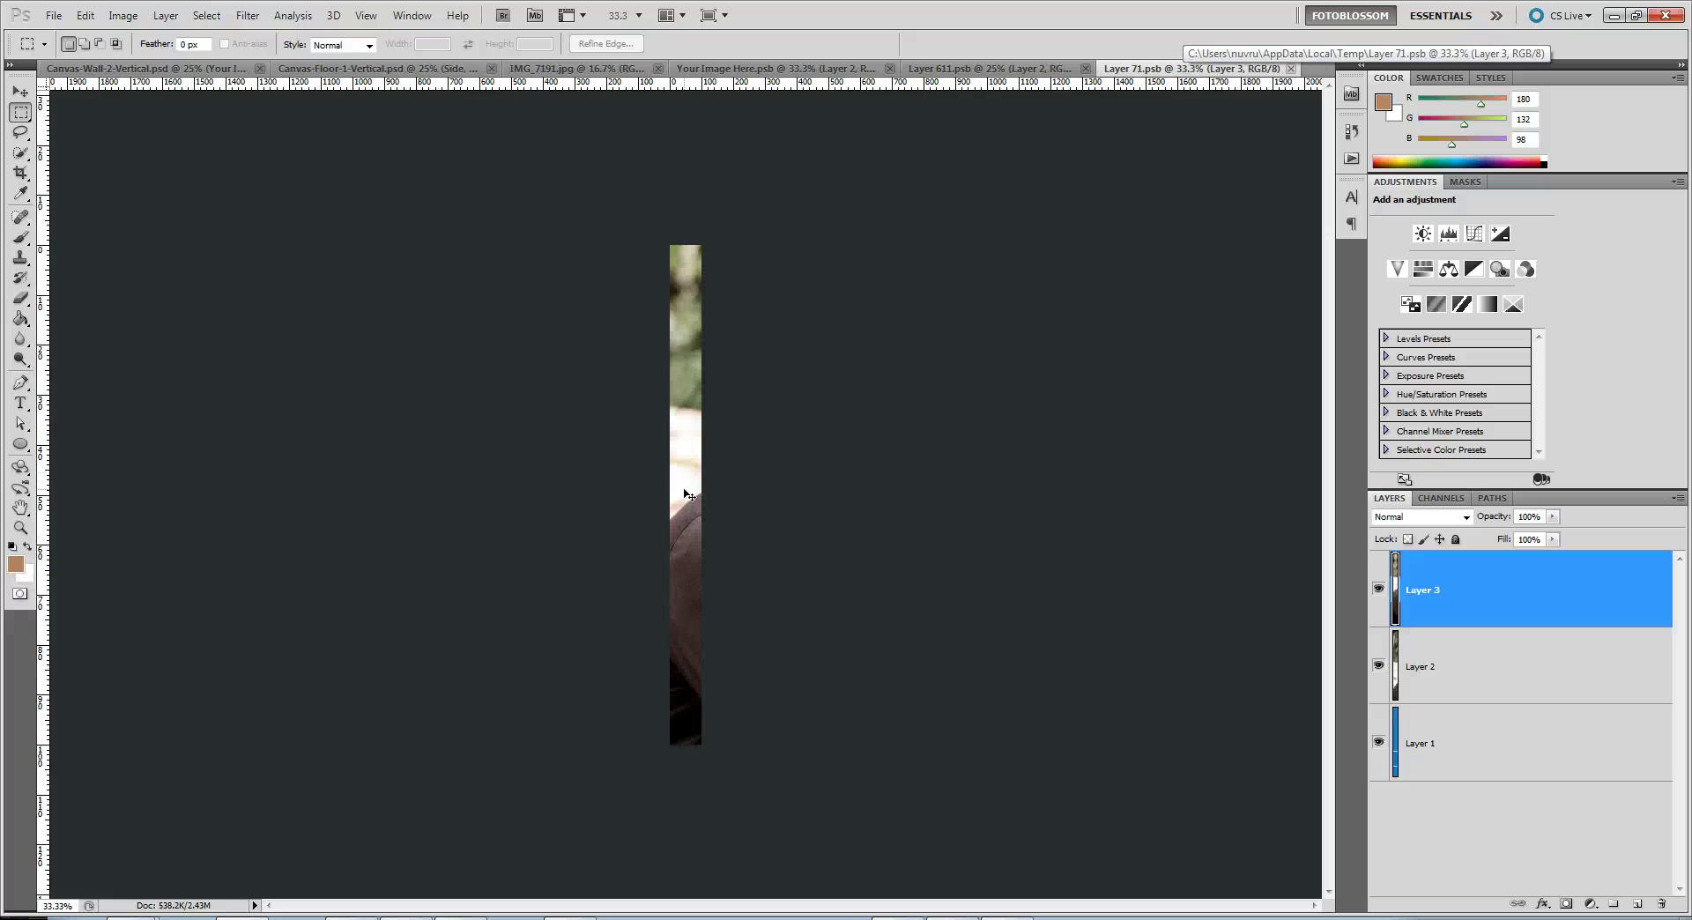
key("ctrl+Up")
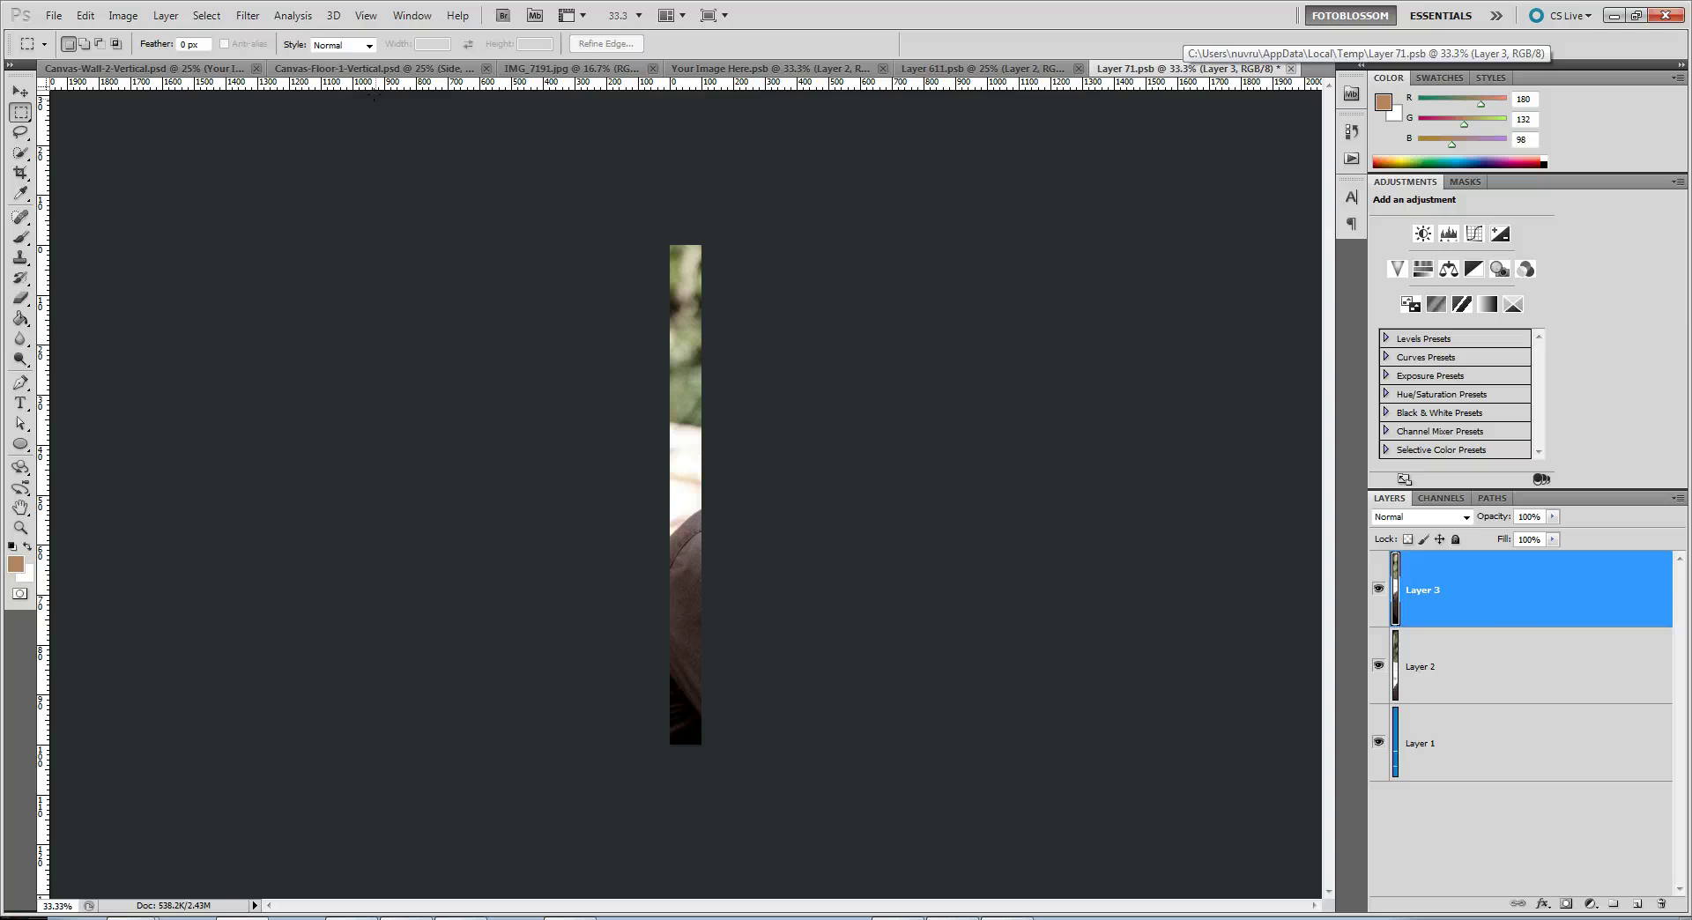
left_click(378, 70)
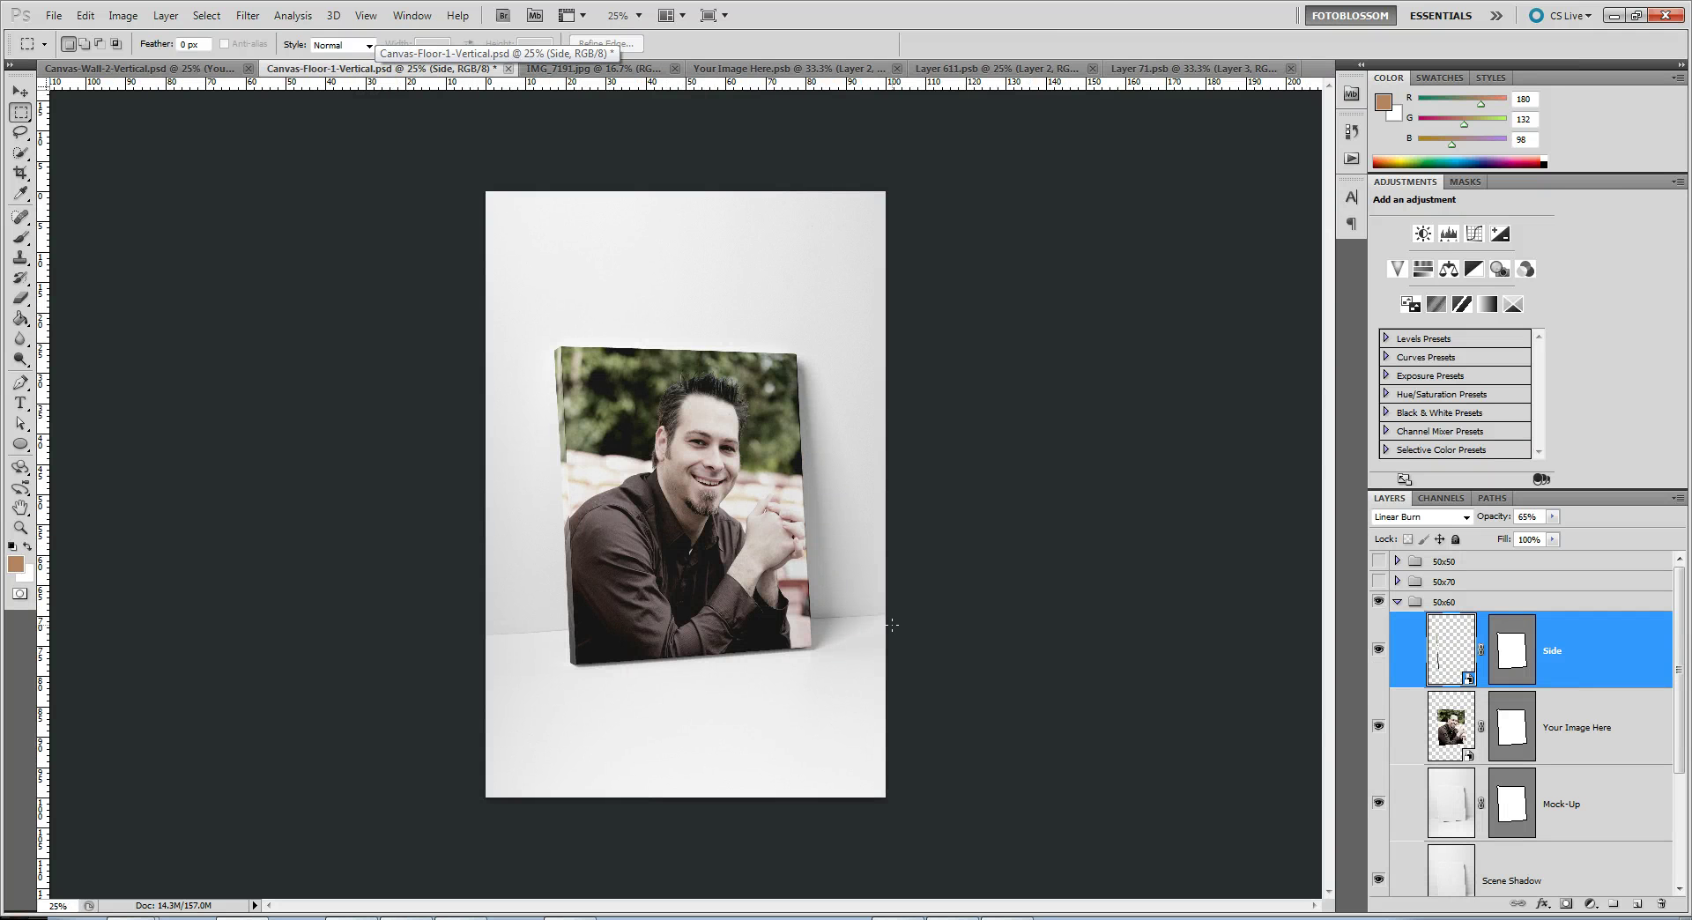
Move the side-edge photo down about 15 px and save Layer 71.psb
left_click(1192, 69)
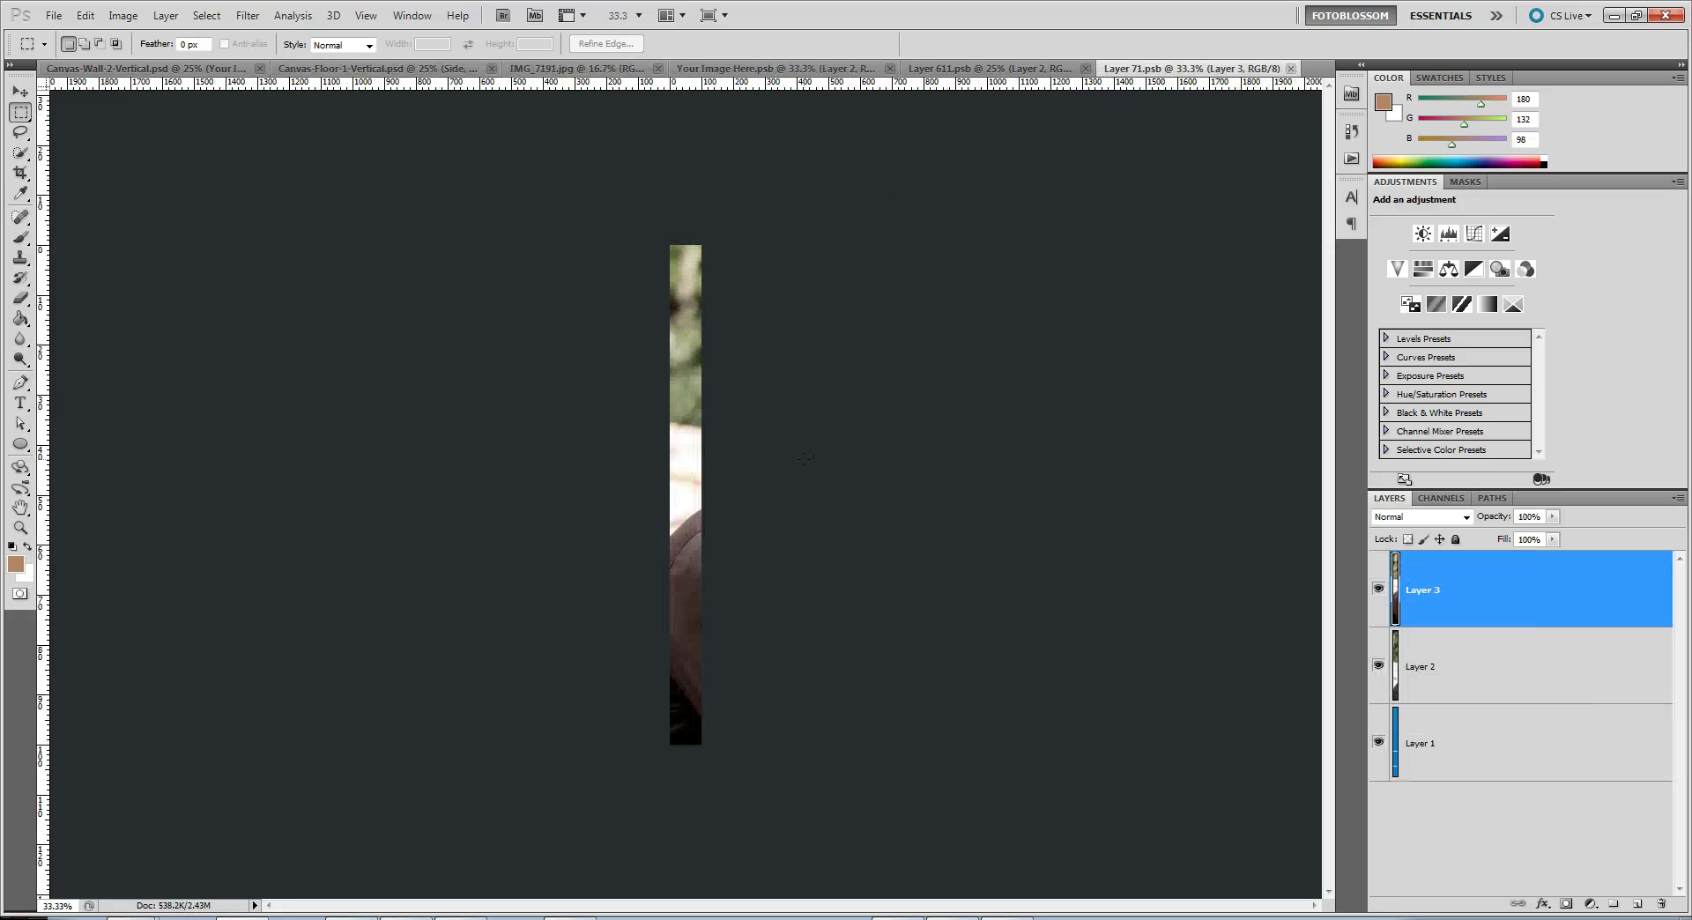
left_click_drag(707, 574, 712, 585)
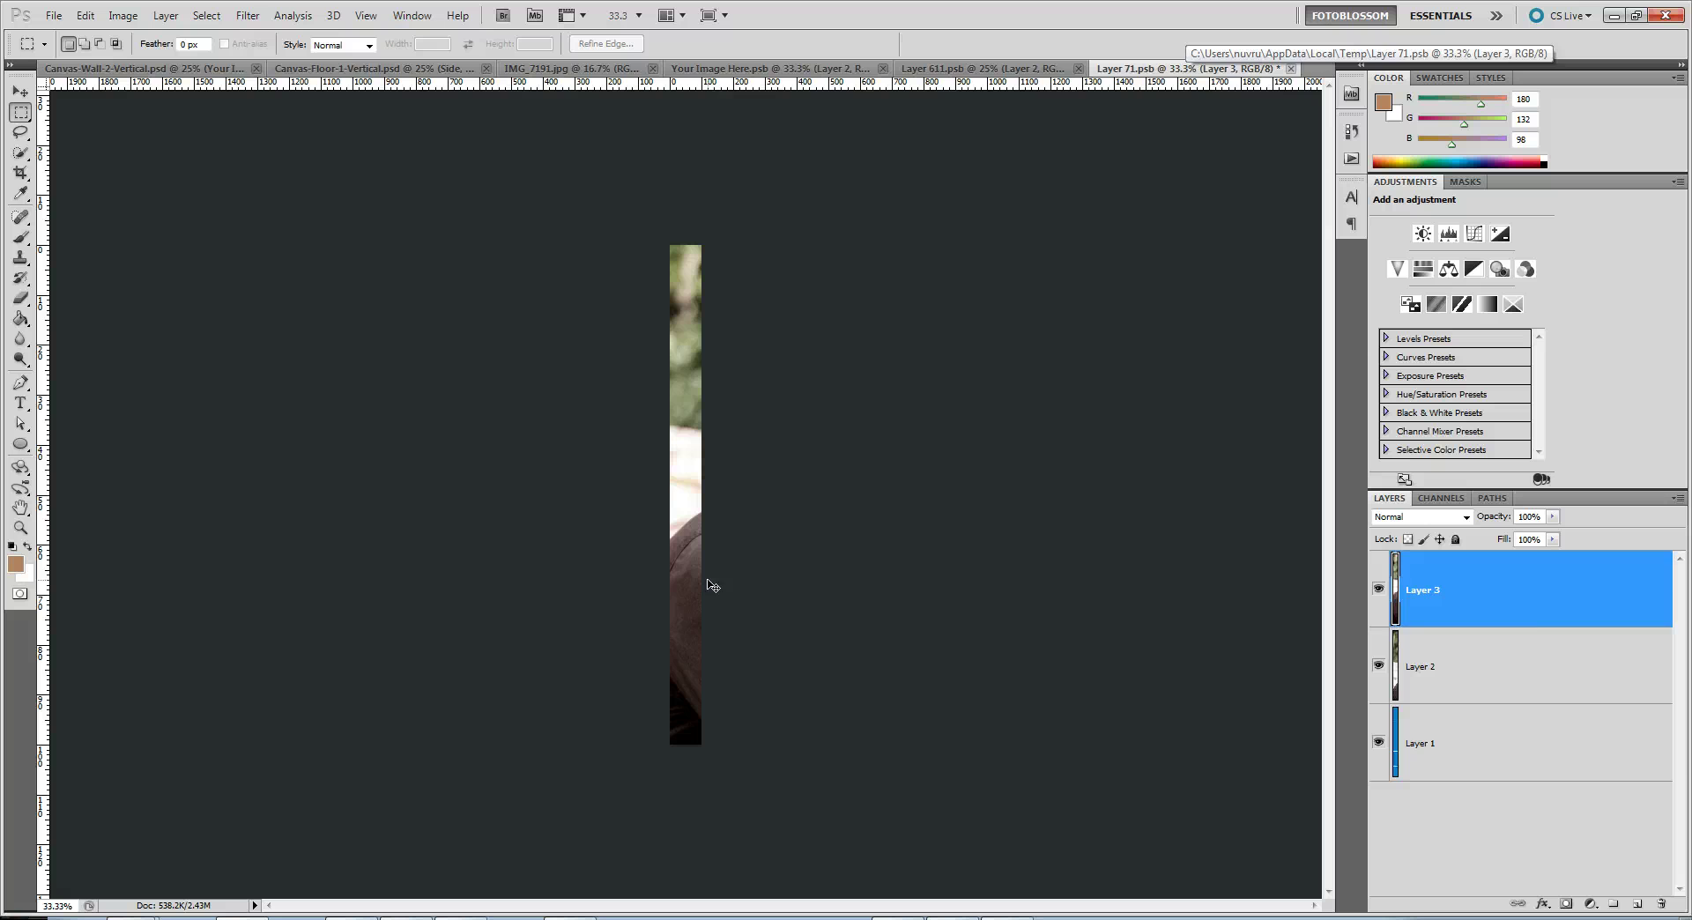
key("ctrl+s")
left_click(445, 69)
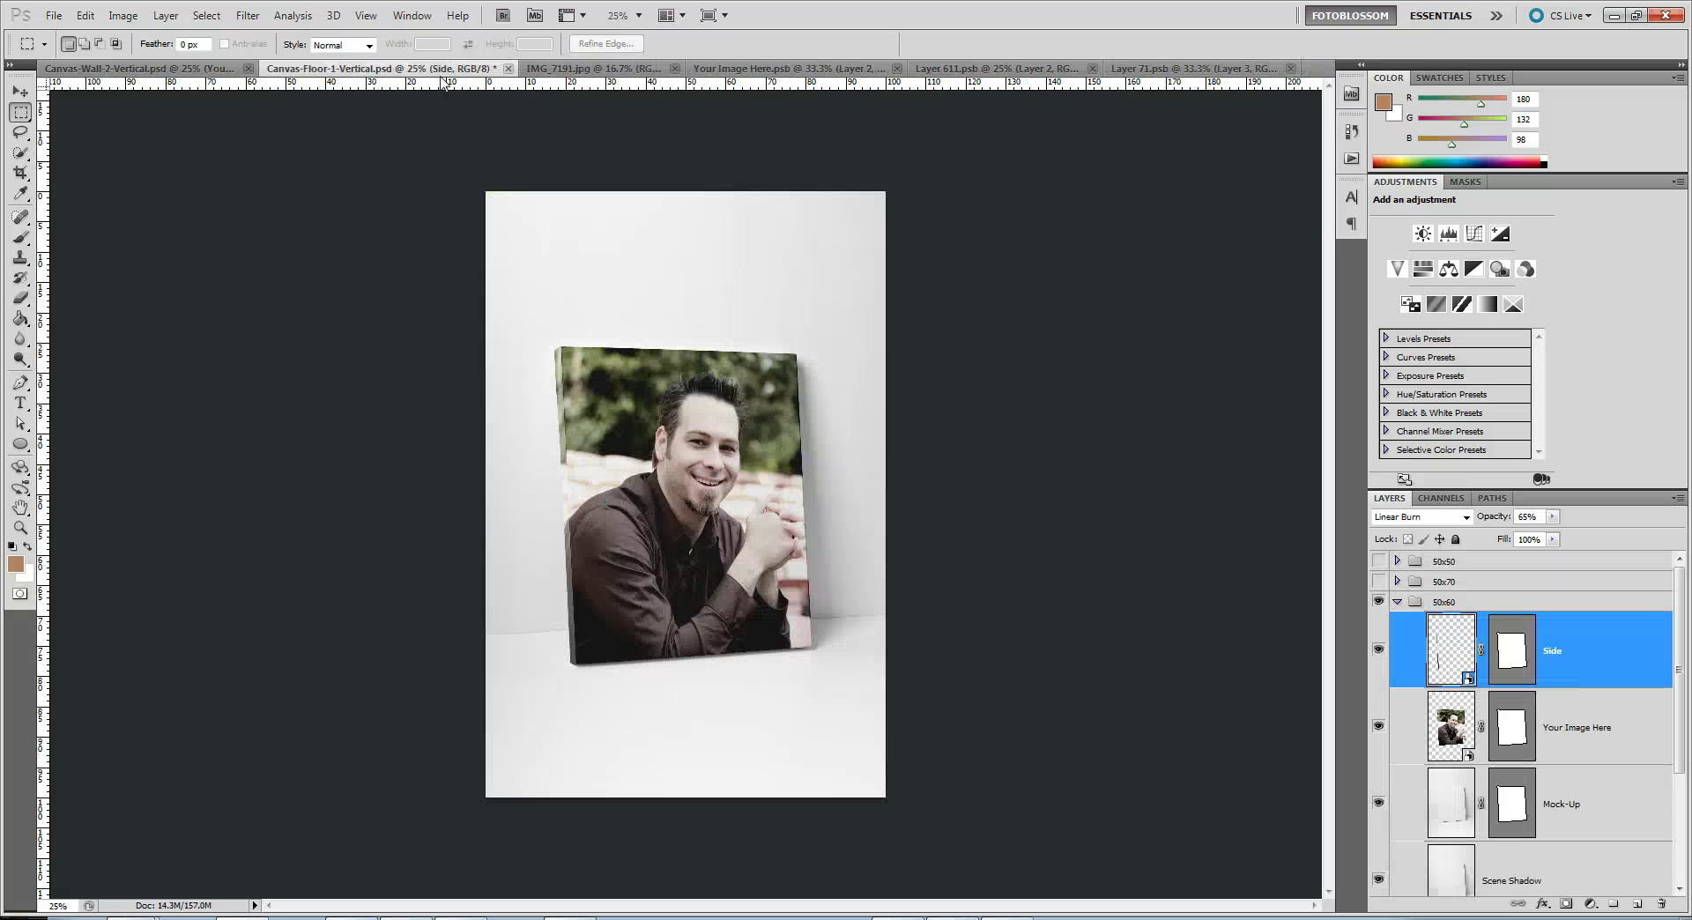
left_click(203, 69)
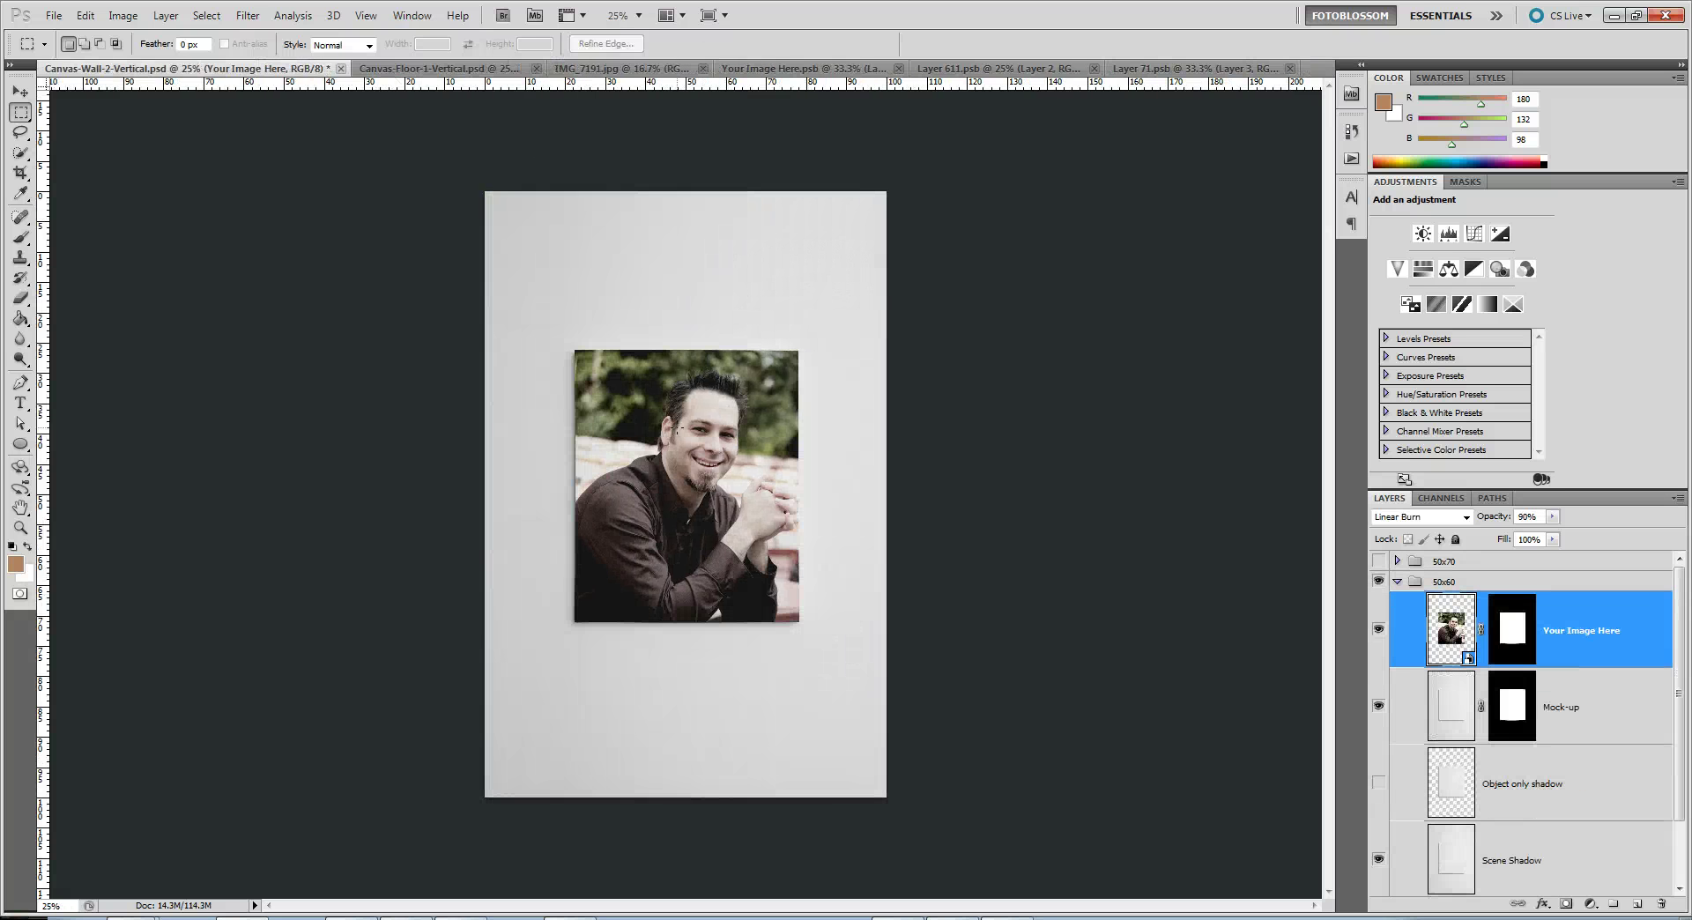
left_click(424, 69)
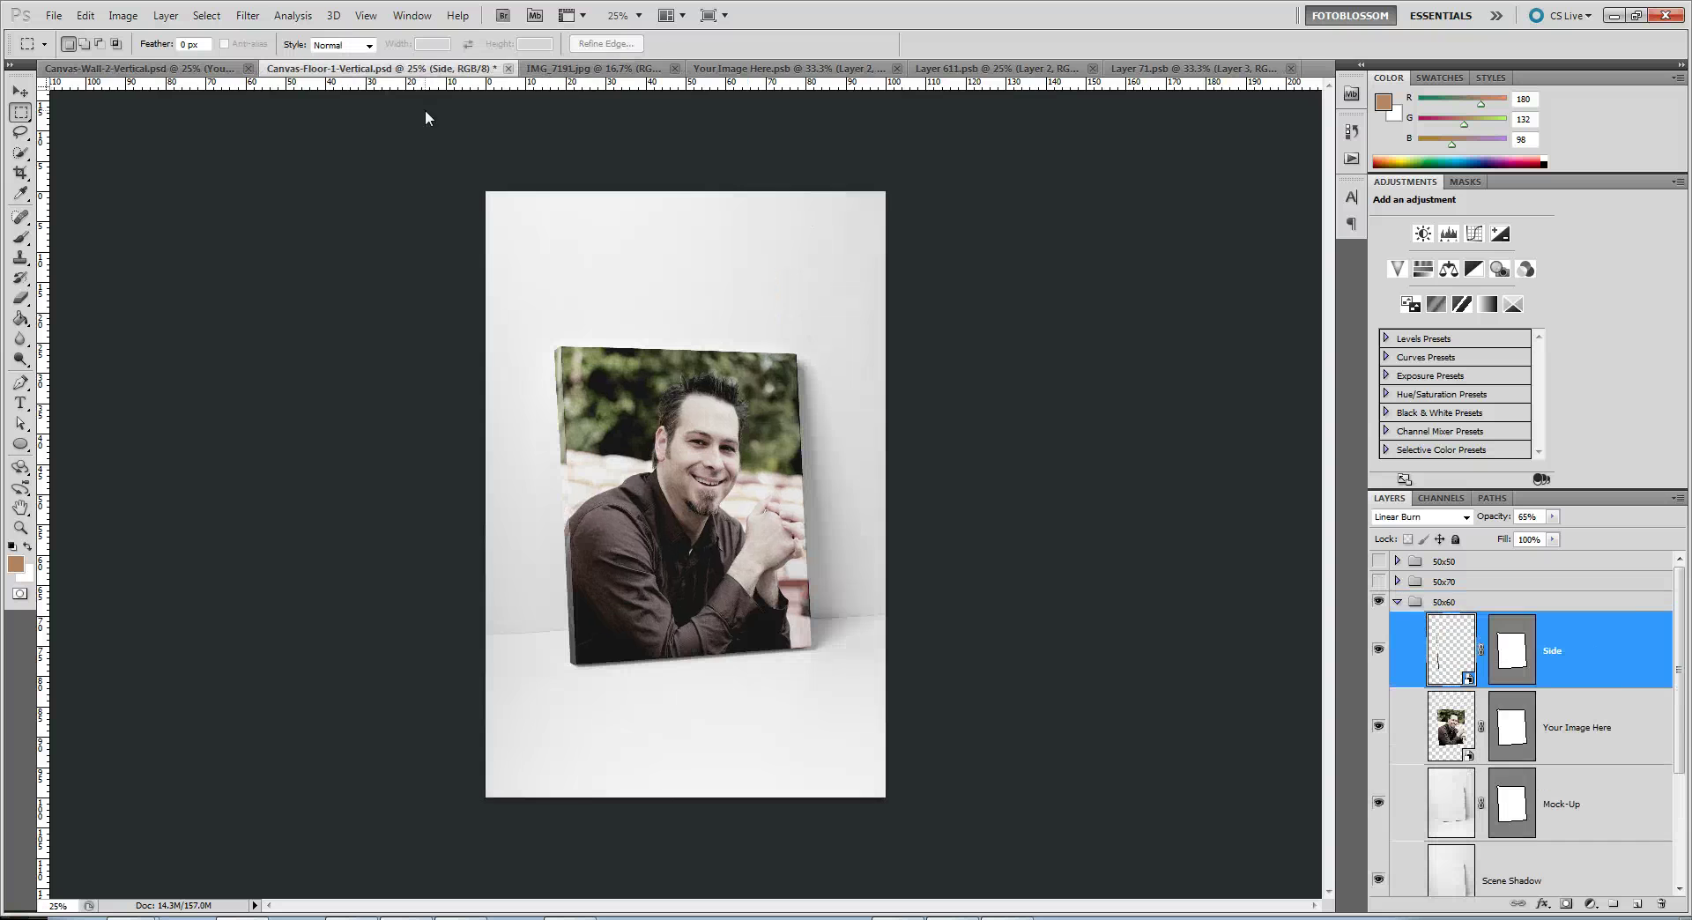